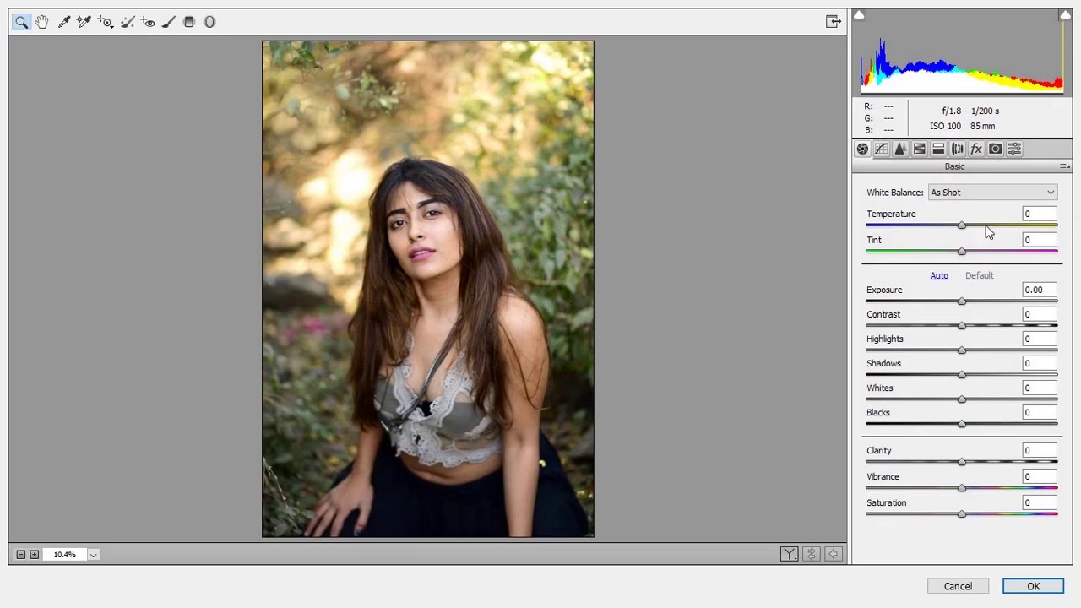
# Try the Camera Raw presets on the portrait one after another, from gold copy through black copy 1
pyautogui.click(1015, 149)
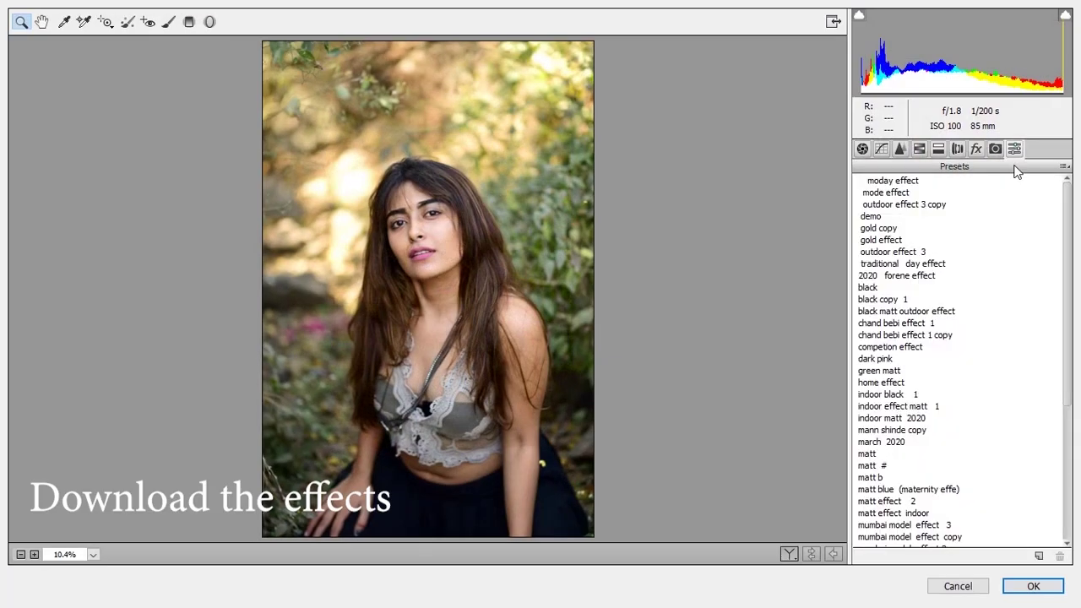
pyautogui.click(880, 229)
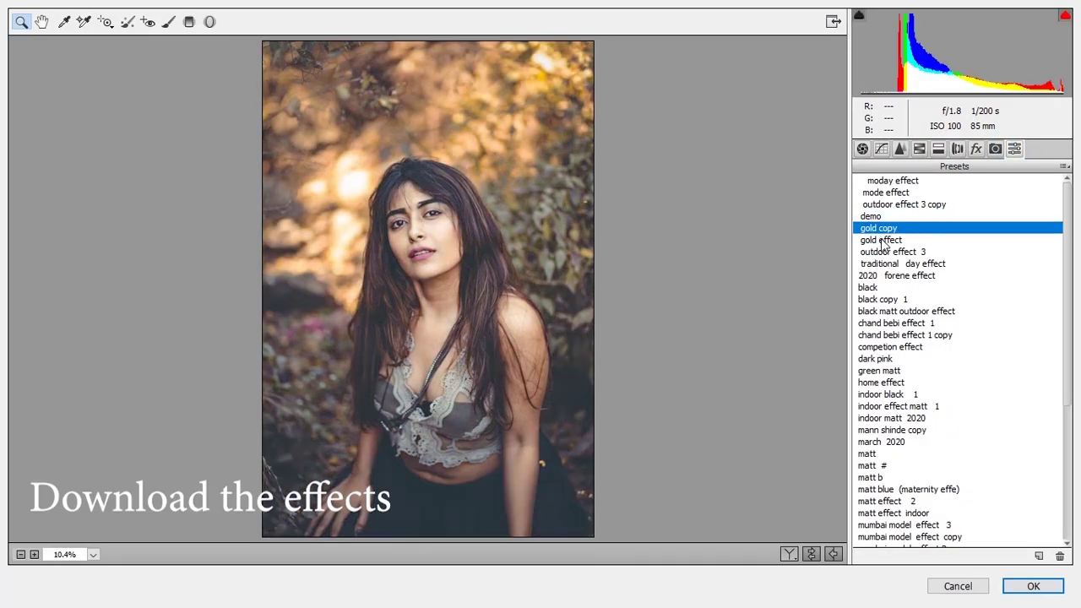
pyautogui.click(882, 241)
pyautogui.click(883, 252)
pyautogui.click(883, 264)
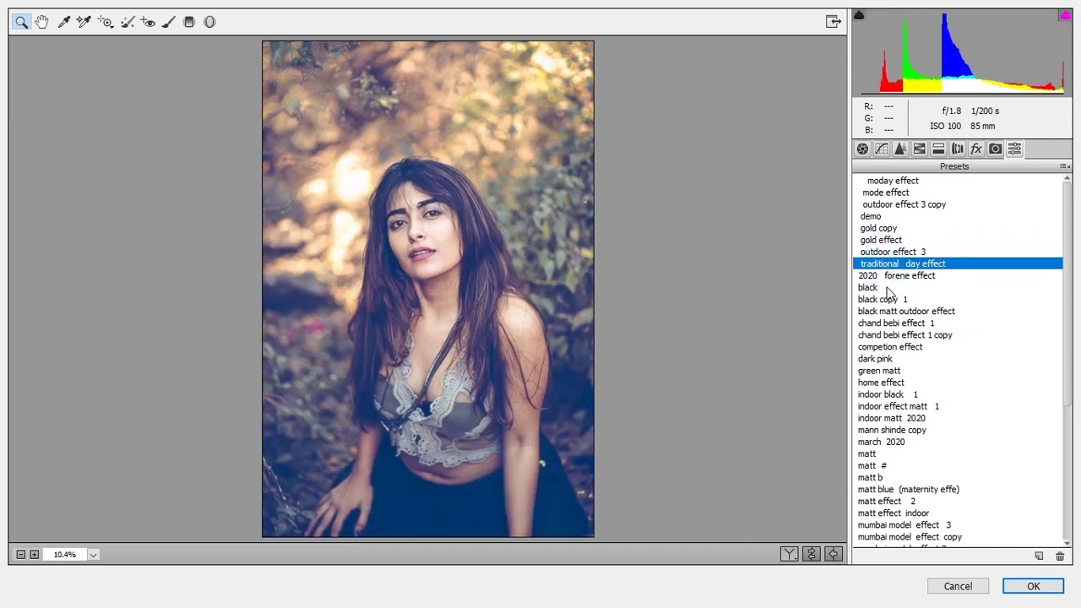
pyautogui.click(887, 276)
pyautogui.click(880, 287)
pyautogui.click(880, 300)
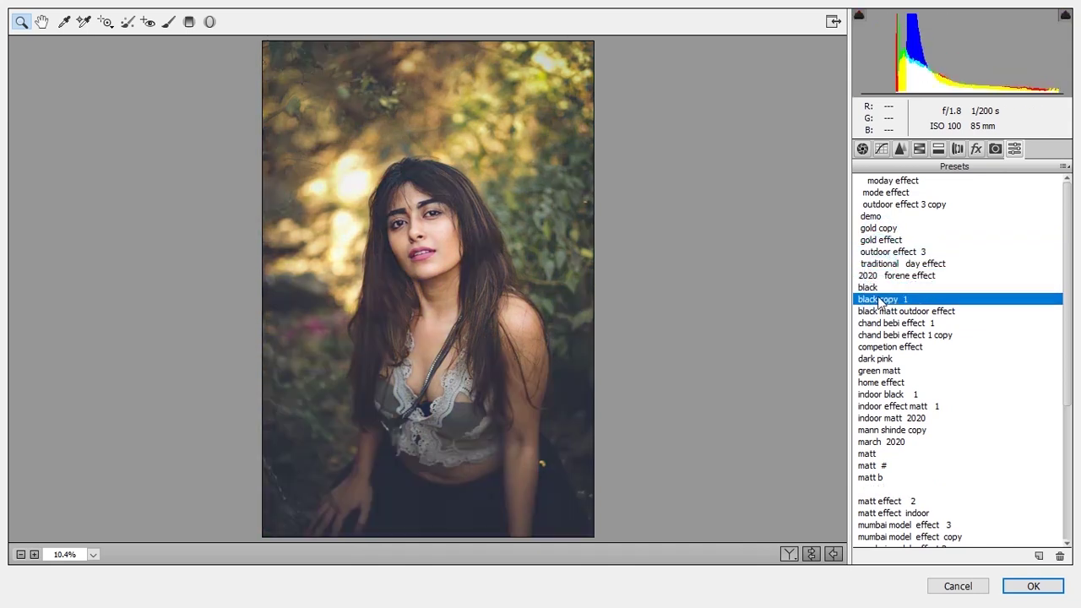
# Try the next presets on the portrait, from black matt outdoor effect through indoor effect matt 1
pyautogui.click(881, 312)
pyautogui.click(884, 323)
pyautogui.click(886, 335)
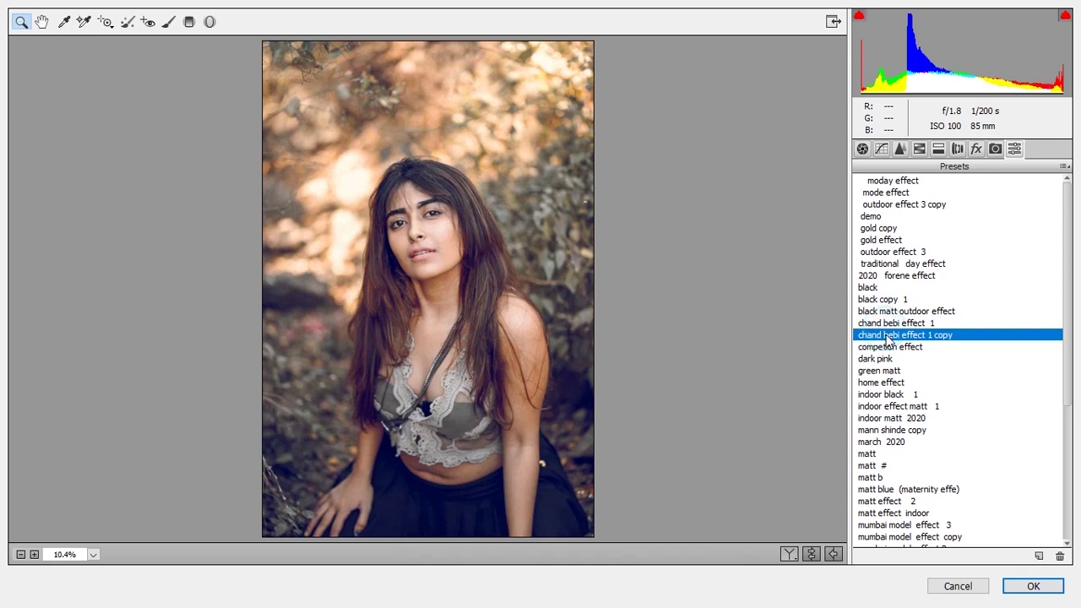
pyautogui.click(885, 346)
pyautogui.click(879, 359)
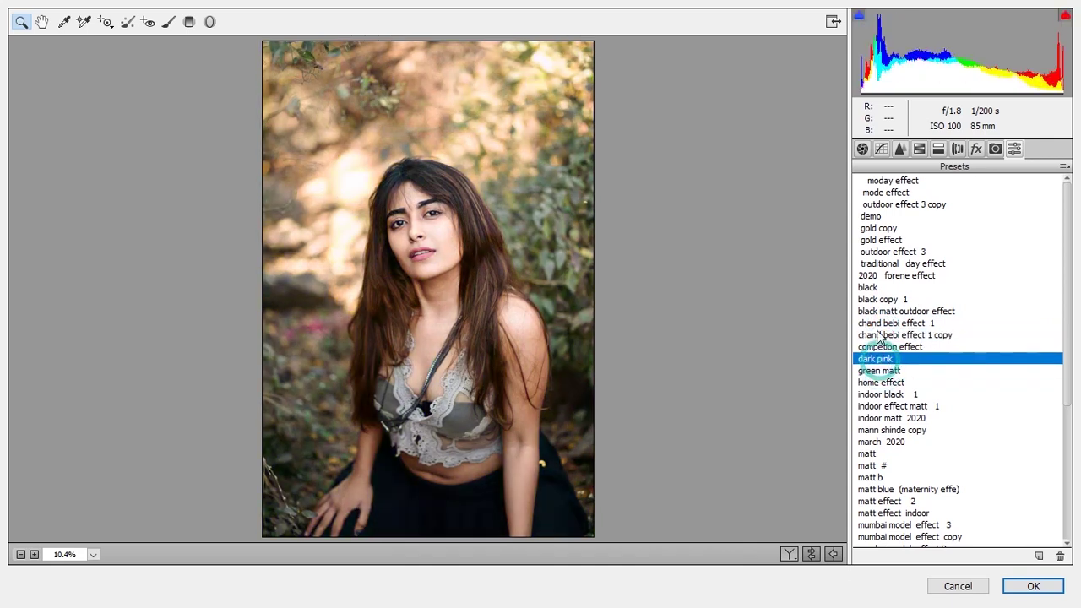
pyautogui.click(880, 371)
pyautogui.click(881, 382)
pyautogui.click(887, 407)
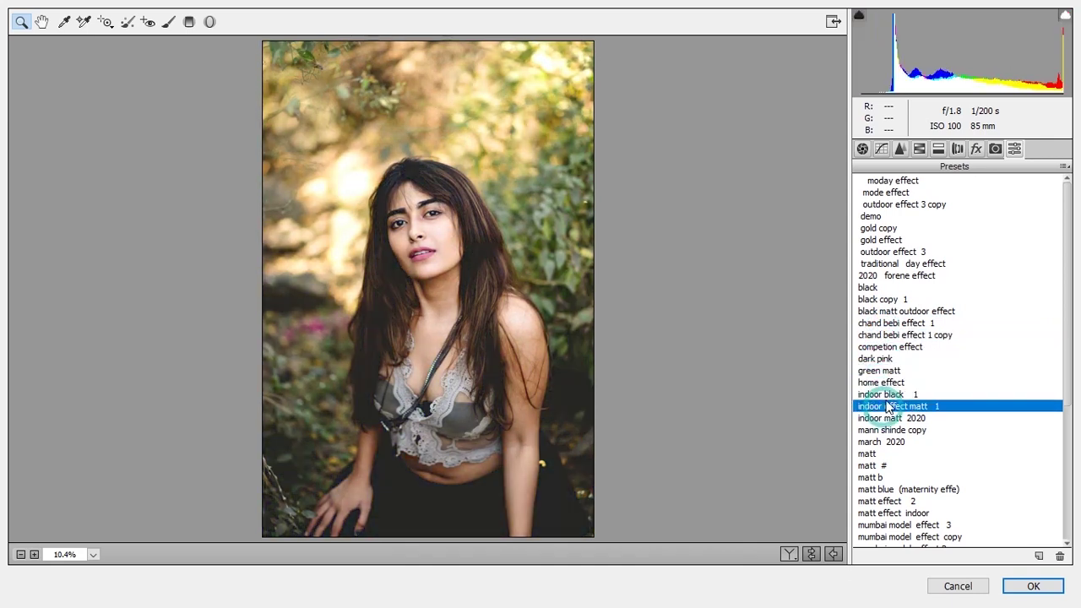
# Try the presets from indoor matt 2020 through matt #, and examine march 2020 on the enlarged portrait
pyautogui.click(895, 418)
pyautogui.click(895, 430)
pyautogui.click(897, 442)
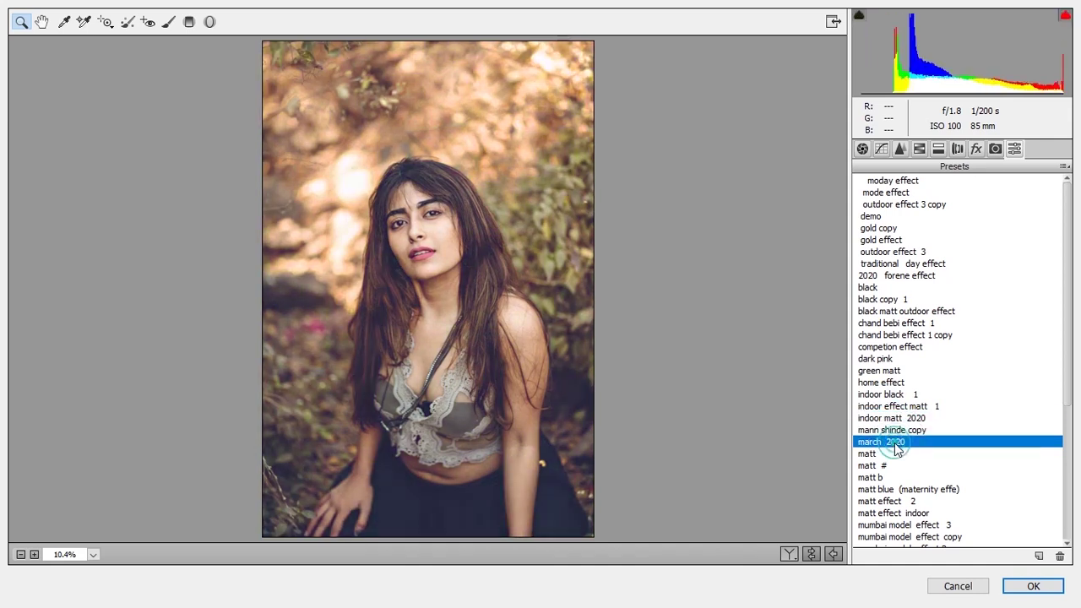
pyautogui.click(887, 466)
pyautogui.click(907, 455)
pyautogui.click(900, 443)
pyautogui.moveTo(480, 160); pyautogui.dragTo(341, 287)
pyautogui.rightClick(496, 250)
pyautogui.click(547, 345)
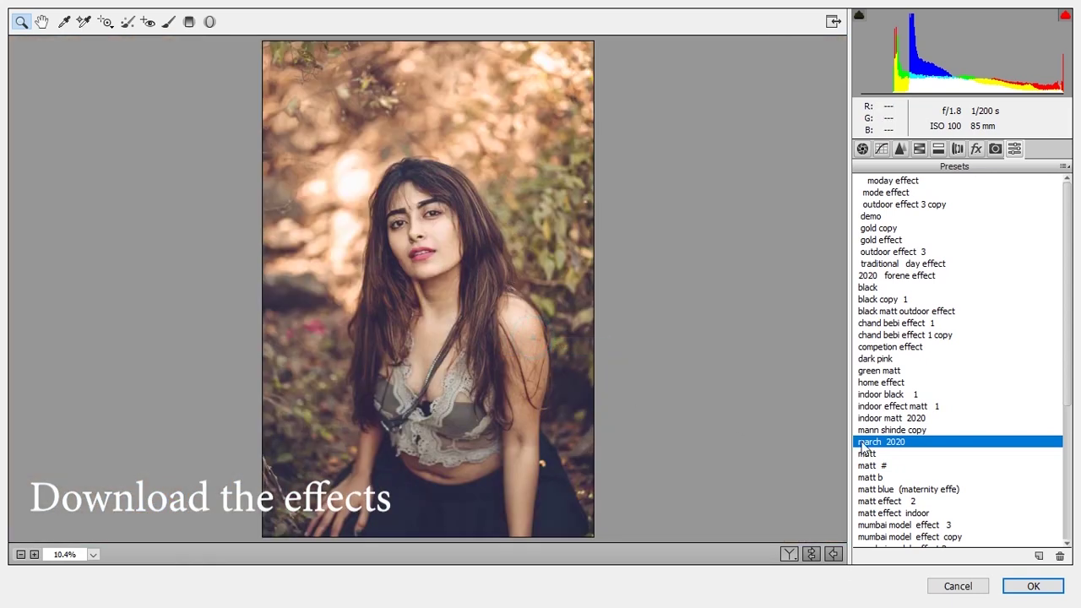
# Try the matt # and matt blue presets, and the mumbai model effect soft 1 and copy 2 presets
pyautogui.click(883, 465)
pyautogui.click(884, 490)
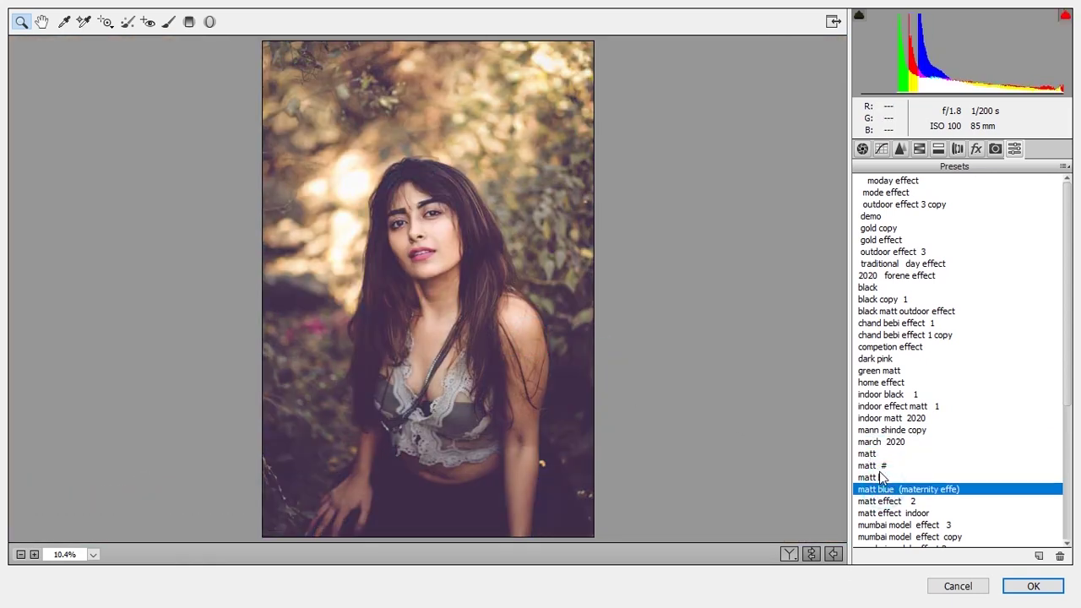
pyautogui.scroll(-1, 881, 479)
pyautogui.click(880, 467)
pyautogui.click(883, 489)
pyautogui.click(891, 500)
pyautogui.scroll(-1, 895, 499)
pyautogui.click(902, 502)
pyautogui.click(909, 525)
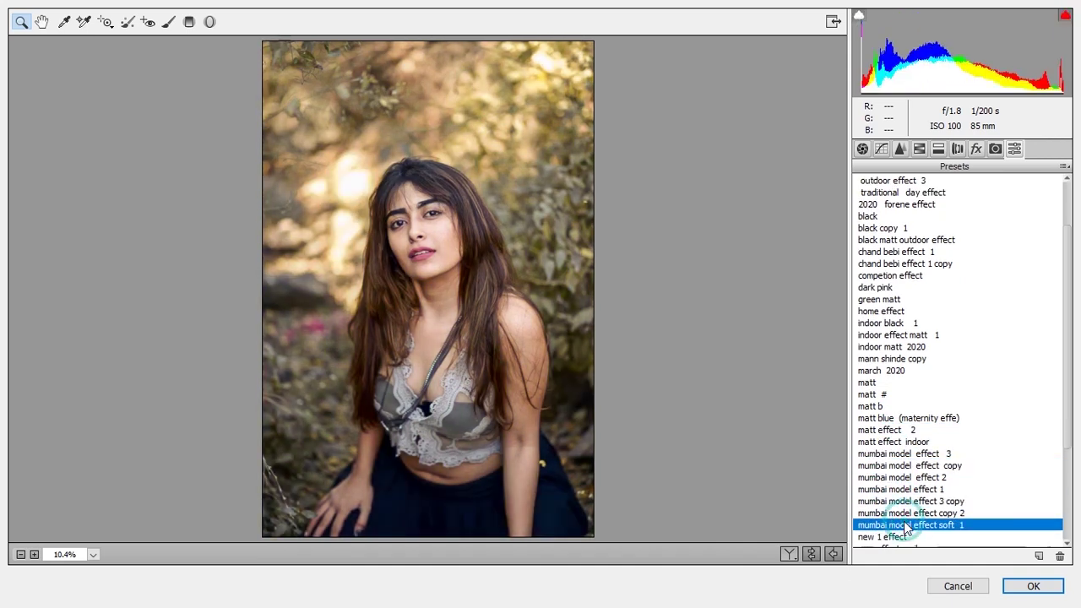
pyautogui.click(904, 512)
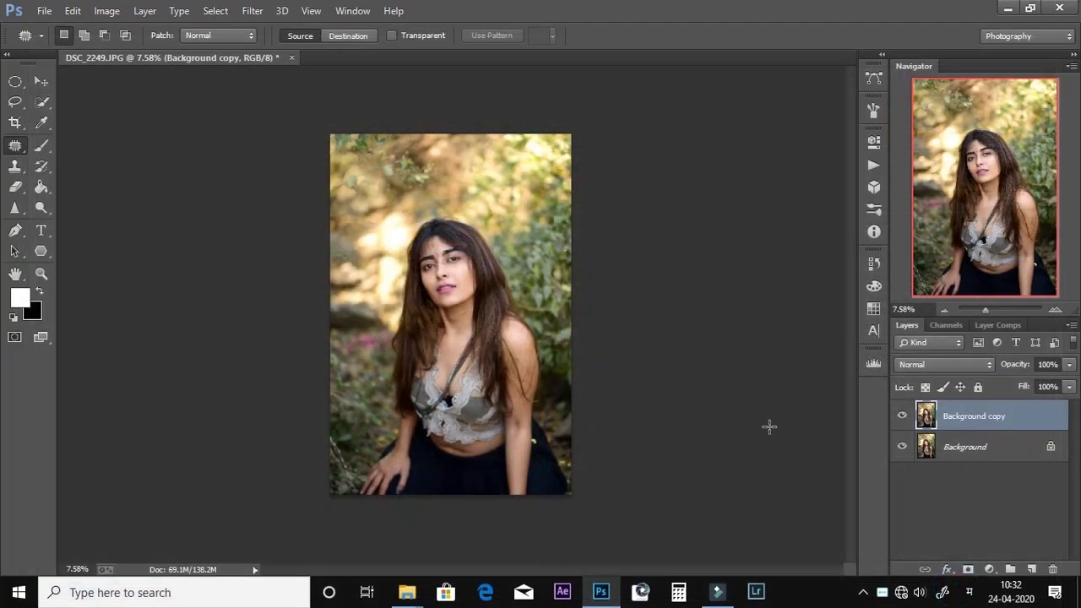
# Open the Camera Raw filter on the Background copy layer and look through the HSL and Effects settings
pyautogui.hotkey('ctrl', 'shift', 'a')
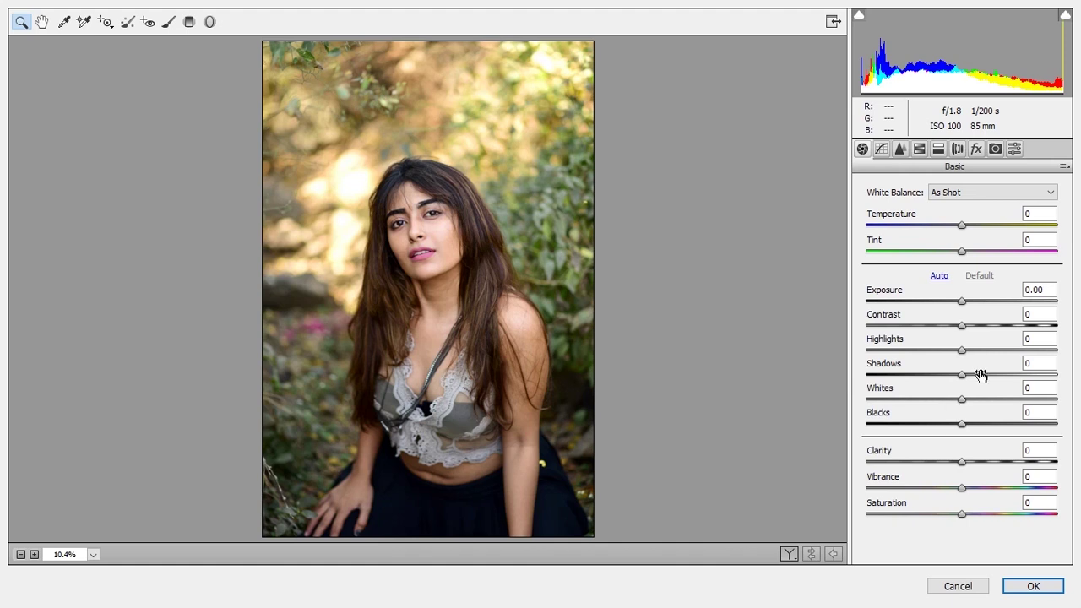
pyautogui.click(919, 149)
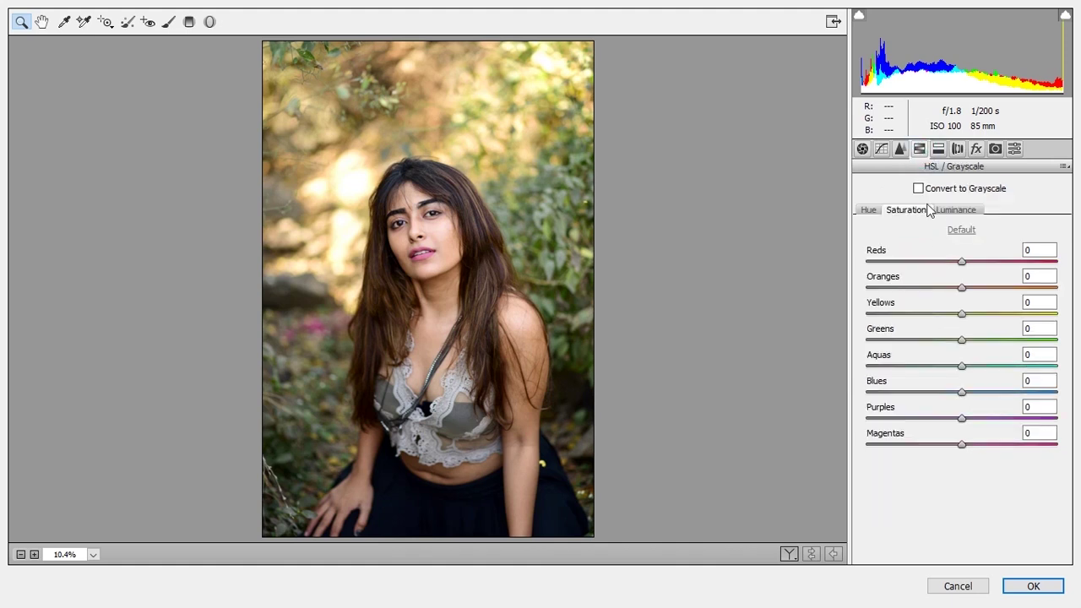
pyautogui.click(962, 289)
pyautogui.click(976, 149)
pyautogui.click(960, 360)
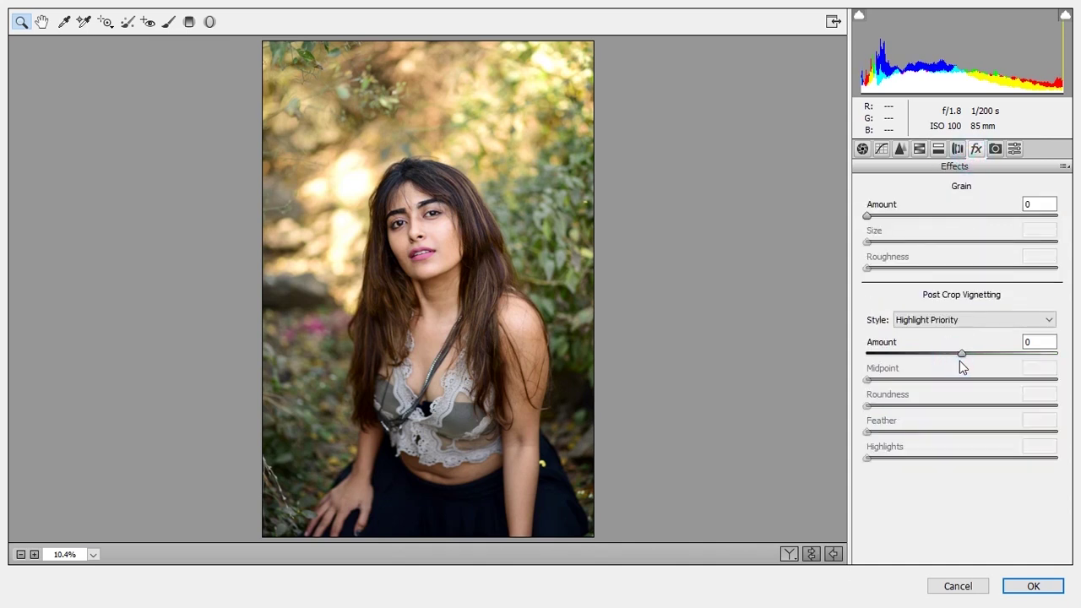
pyautogui.click(958, 353)
# Add graduated filters with exposure -0.55 and shadows -24 over the photo's upper-left corner, upper-right corner and left side
pyautogui.click(189, 24)
pyautogui.moveTo(210, 86); pyautogui.dragTo(413, 282)
pyautogui.moveTo(649, 71)
pyautogui.mouseDown()
pyautogui.moveTo(437, 253)
pyautogui.moveTo(470, 223)
pyautogui.mouseUp()
pyautogui.moveTo(415, 282); pyautogui.dragTo(371, 200)
pyautogui.hotkey('ctrl', 'alt', 'z')
pyautogui.moveTo(83, 336); pyautogui.dragTo(341, 391)
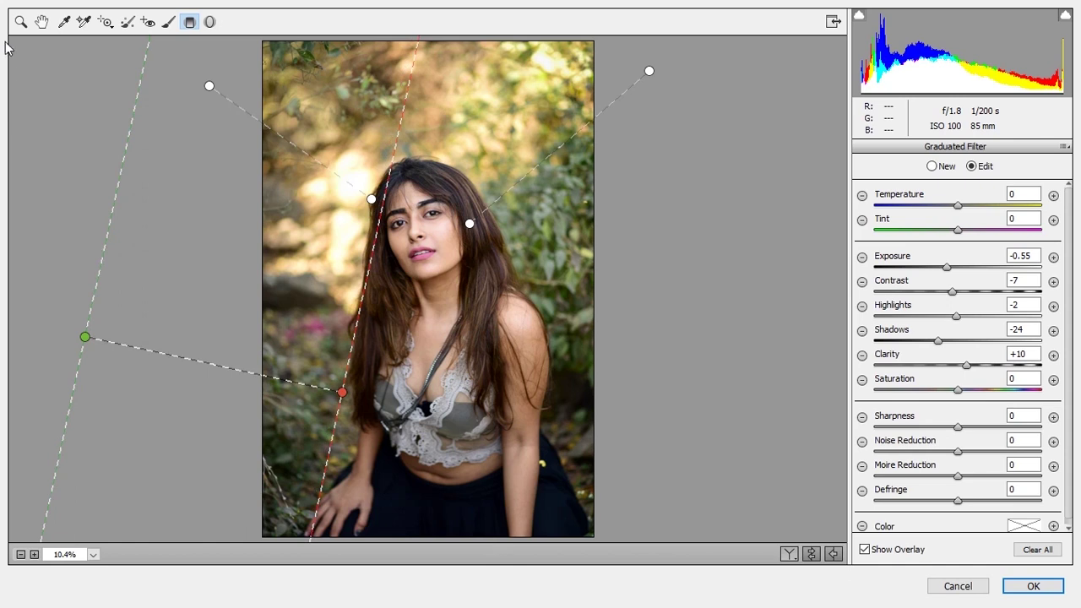
# Set the photo's sharpening amount to 63, using a close-up of the face as reference
pyautogui.click(43, 18)
pyautogui.moveTo(543, 209); pyautogui.dragTo(326, 298)
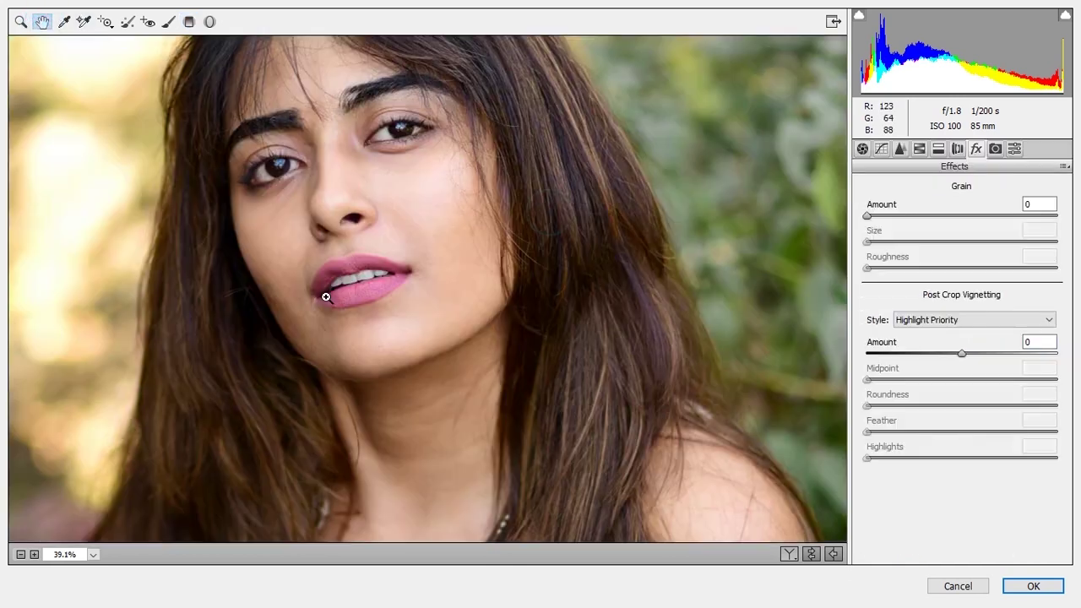
pyautogui.moveTo(361, 221); pyautogui.dragTo(494, 328)
pyautogui.hotkey('ctrl', '+')
pyautogui.hotkey('ctrl', '+')
pyautogui.moveTo(428, 285); pyautogui.dragTo(464, 328)
pyautogui.moveTo(572, 415); pyautogui.dragTo(478, 286)
pyautogui.keyDown('ctrl'); pyautogui.click(477, 287); pyautogui.keyUp('ctrl')
pyautogui.click(900, 149)
pyautogui.moveTo(902, 213); pyautogui.dragTo(948, 216)
pyautogui.rightClick(534, 216)
pyautogui.click(601, 306)
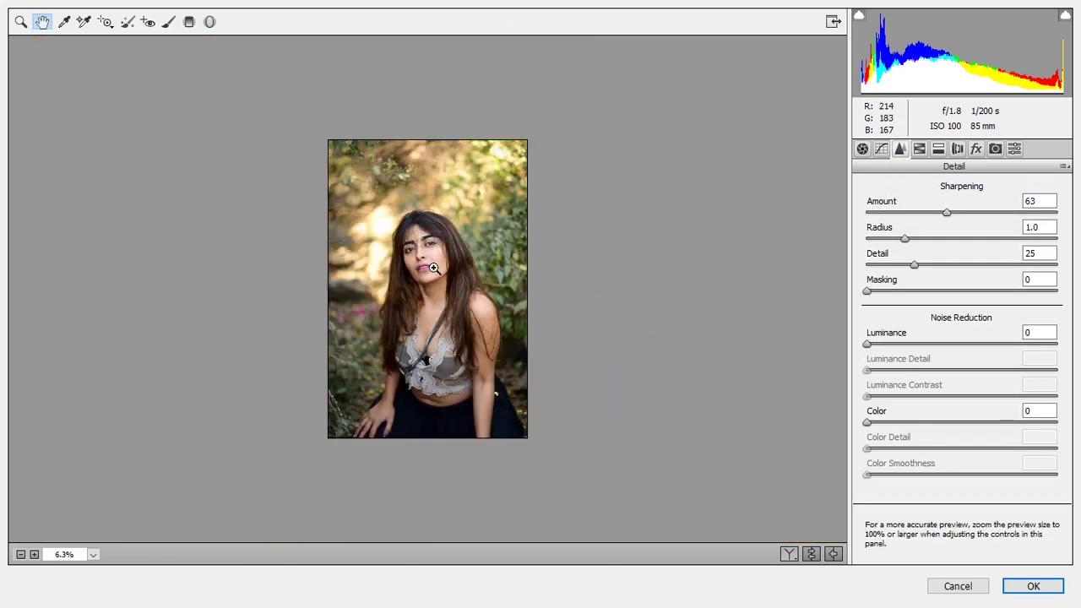
# Set the split toning to hue 18 and saturation 10 for highlights, and hue 360 and saturation 8 for shadows
pyautogui.click(919, 149)
pyautogui.click(891, 211)
pyautogui.moveTo(893, 238)
pyautogui.mouseDown()
pyautogui.moveTo(876, 244)
pyautogui.moveTo(888, 212)
pyautogui.moveTo(874, 221)
pyautogui.moveTo(891, 243)
pyautogui.mouseUp()
pyautogui.click(885, 334)
pyautogui.moveTo(875, 360); pyautogui.dragTo(1079, 336)
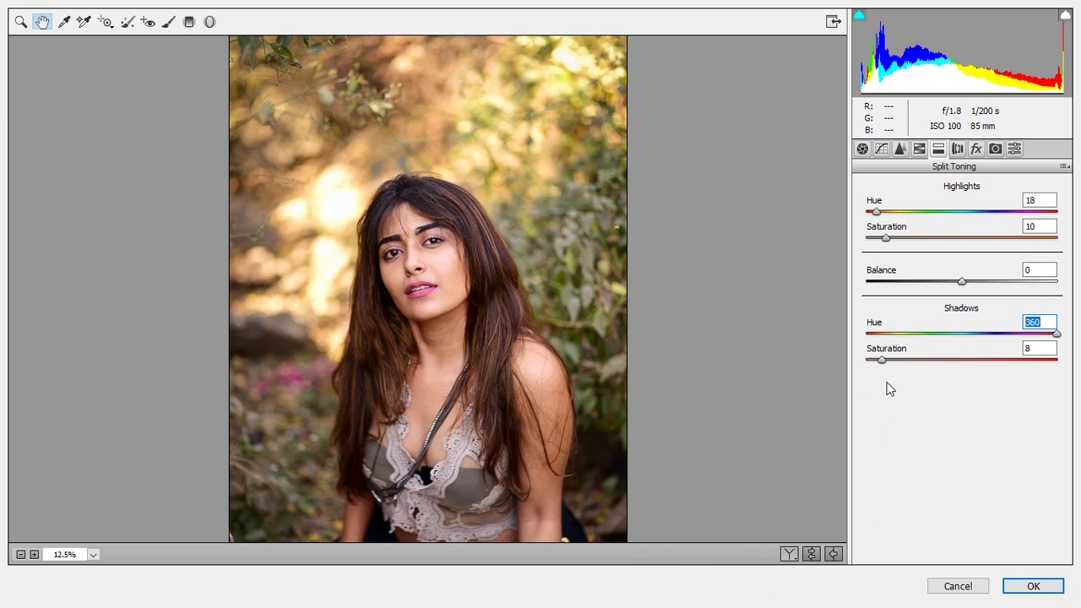
# Compare the enlarged face with and without the split toning
pyautogui.moveTo(483, 199); pyautogui.dragTo(348, 342)
pyautogui.click(425, 256)
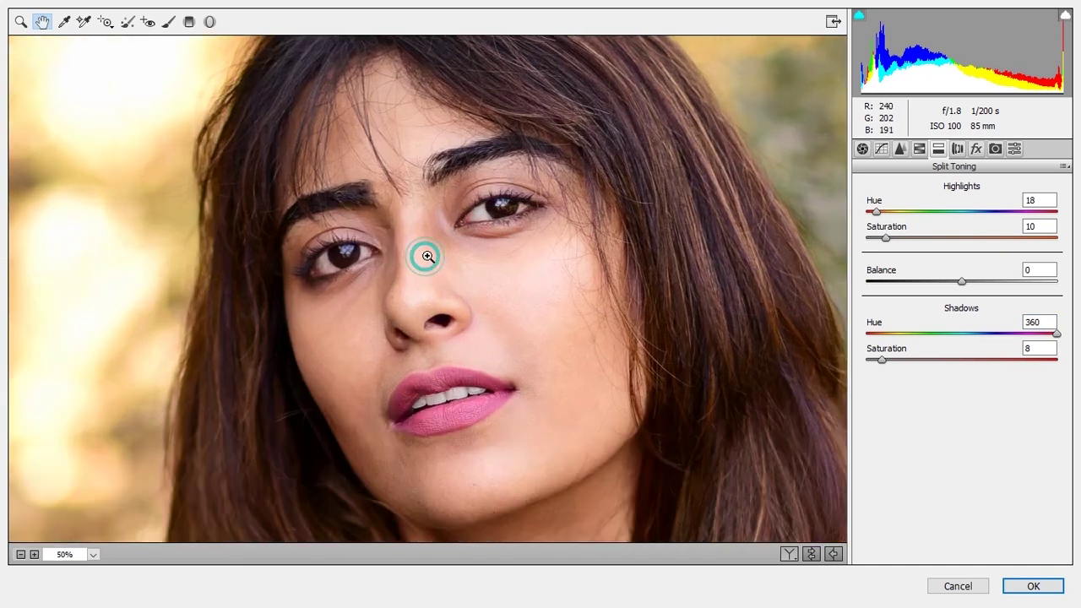
pyautogui.click(814, 551)
pyautogui.click(815, 552)
pyautogui.click(814, 552)
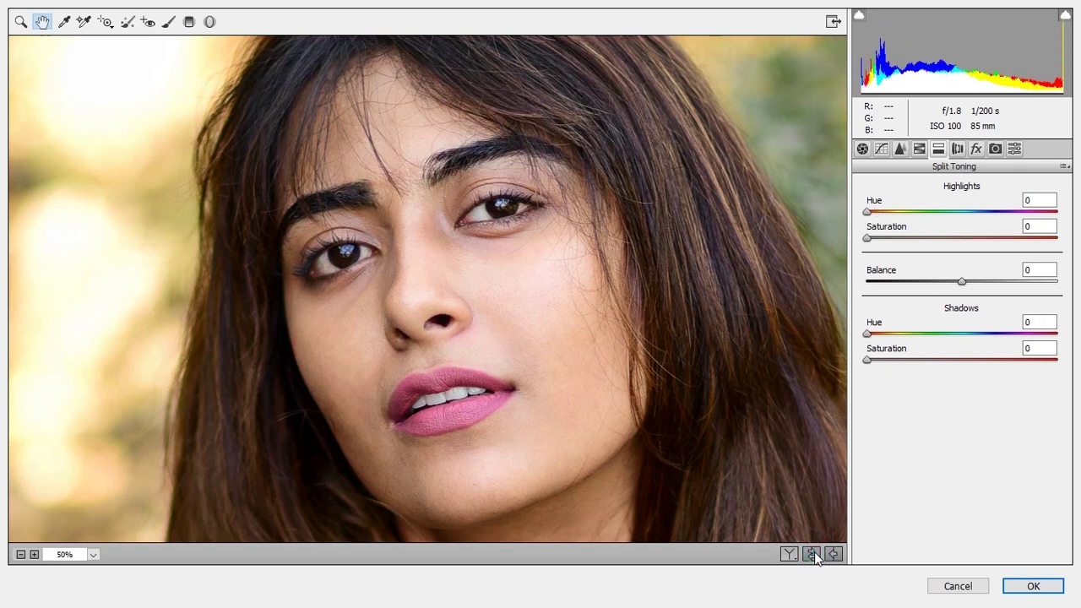
pyautogui.click(814, 551)
# Refine the split toning to highlights saturation 18, balance -84 and shadows saturation 4, and compare before and after on the face
pyautogui.moveTo(881, 362); pyautogui.dragTo(877, 361)
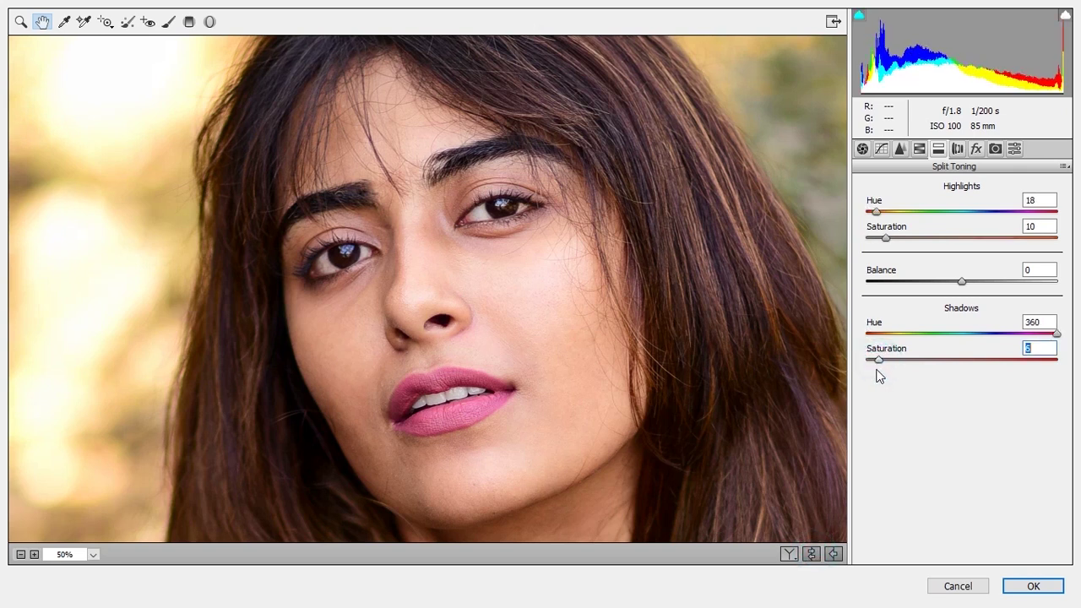
pyautogui.moveTo(885, 238); pyautogui.dragTo(880, 243)
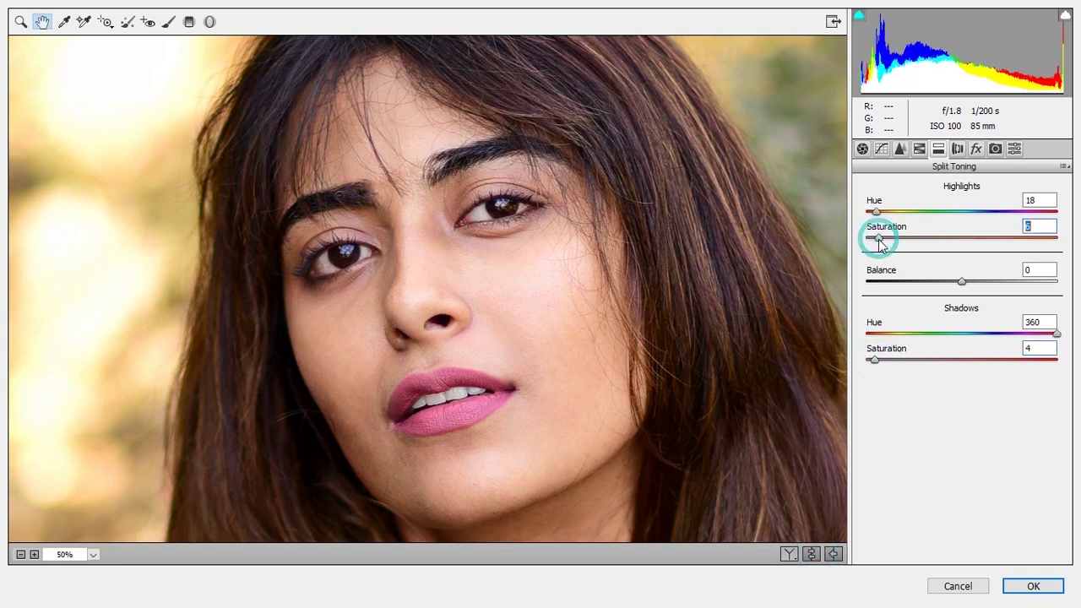
pyautogui.moveTo(905, 281); pyautogui.dragTo(883, 290)
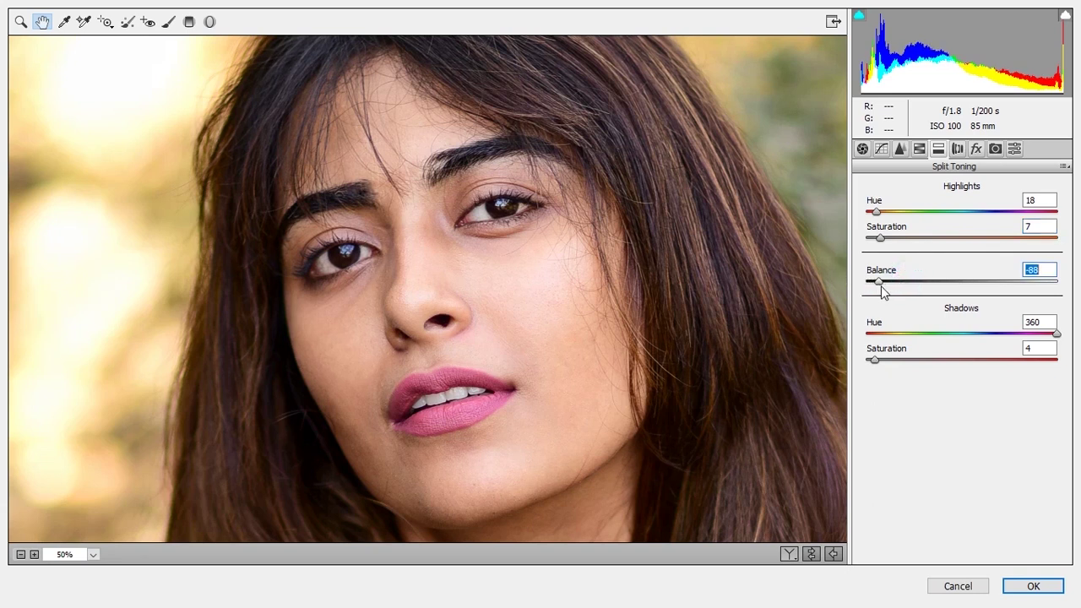
pyautogui.moveTo(882, 239); pyautogui.dragTo(905, 251)
pyautogui.press('Down')
pyautogui.moveTo(876, 355)
pyautogui.mouseDown()
pyautogui.moveTo(893, 367)
pyautogui.moveTo(879, 365)
pyautogui.mouseUp()
pyautogui.press('Down')
pyautogui.rightClick(453, 257)
pyautogui.click(484, 348)
pyautogui.moveTo(487, 195); pyautogui.dragTo(393, 276)
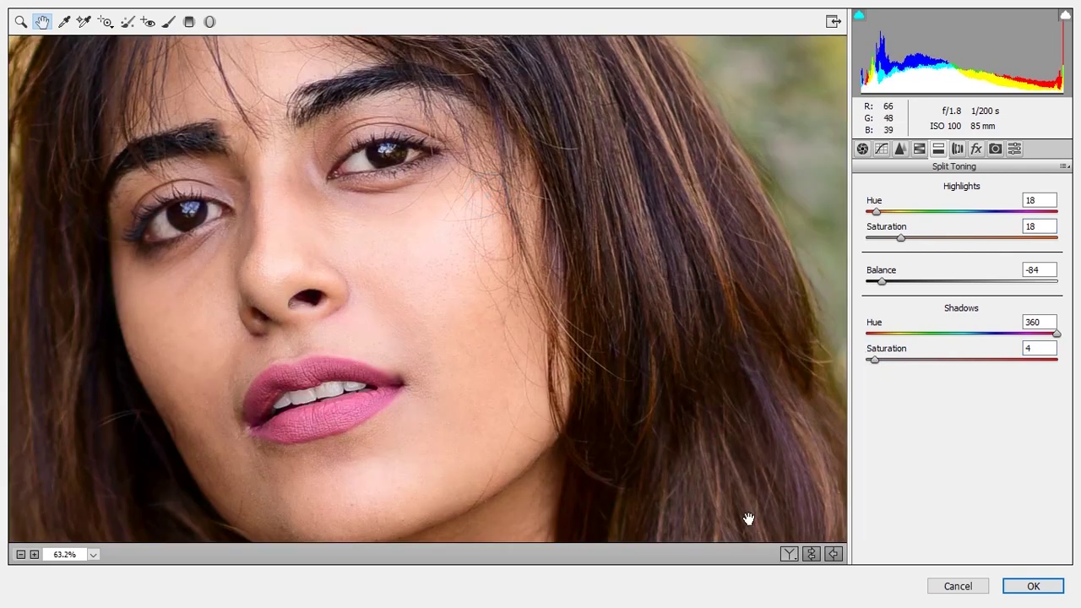
pyautogui.click(809, 554)
pyautogui.click(810, 554)
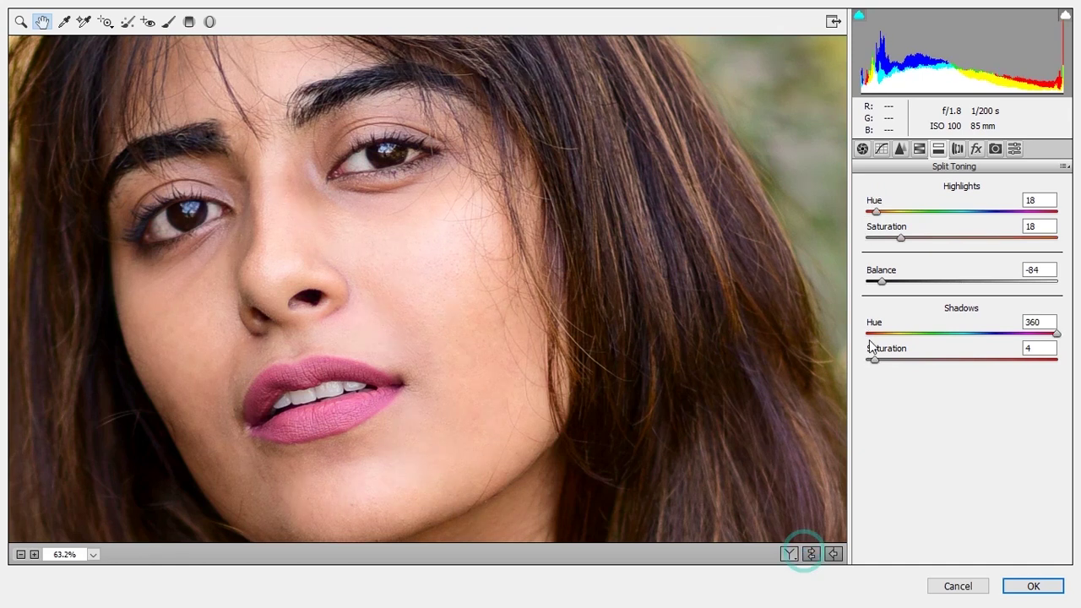
# Set the parametric tone curve to highlights +13, lights -8, darks +2 and shadows +17, and compare before and after
pyautogui.click(881, 148)
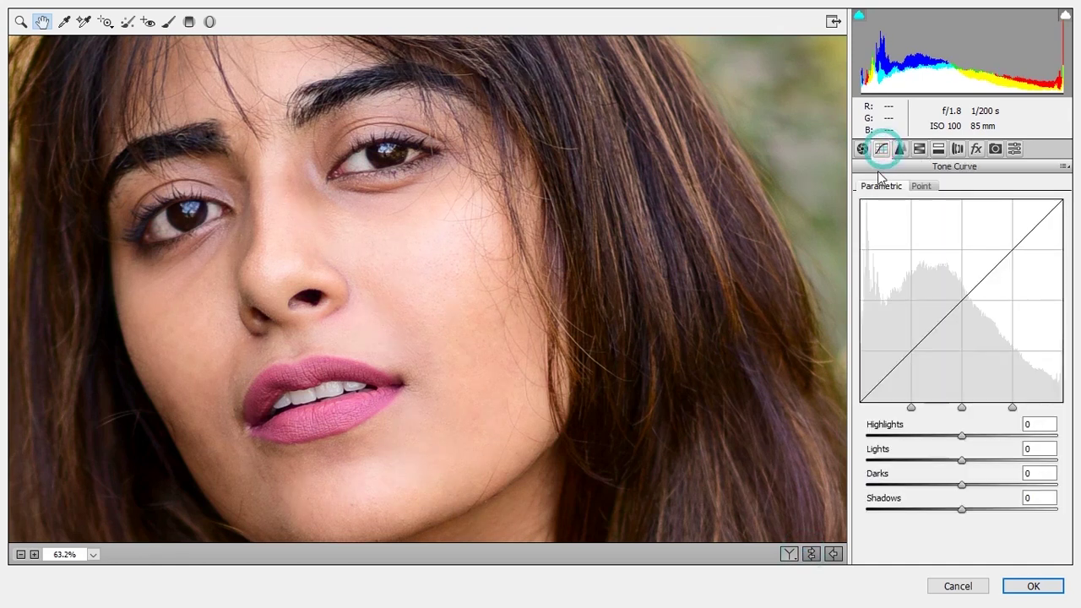
pyautogui.click(976, 436)
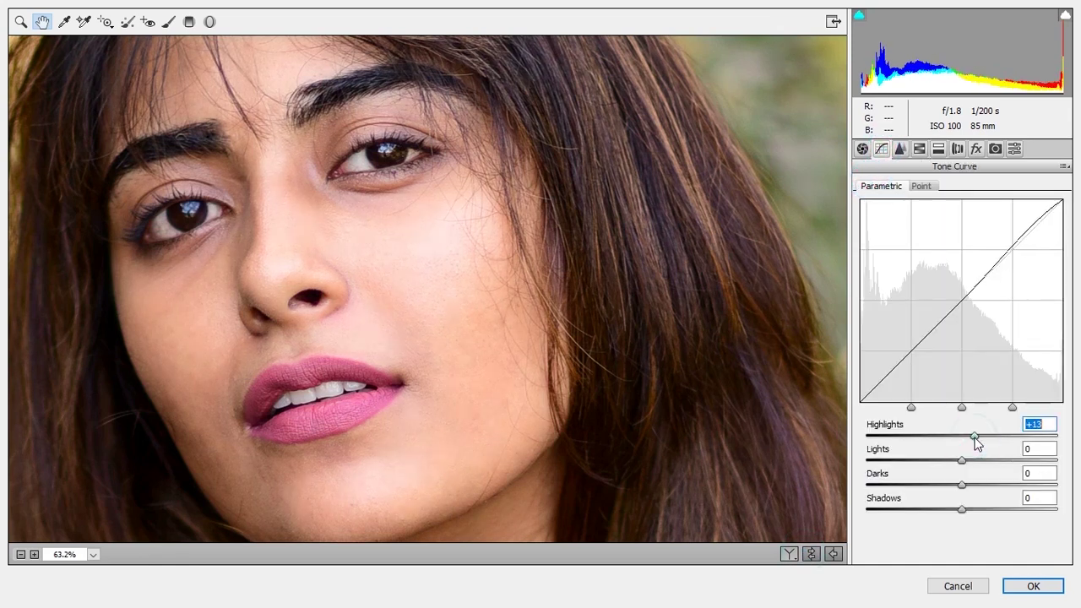
pyautogui.moveTo(963, 461); pyautogui.dragTo(981, 511)
pyautogui.rightClick(478, 300)
pyautogui.click(511, 394)
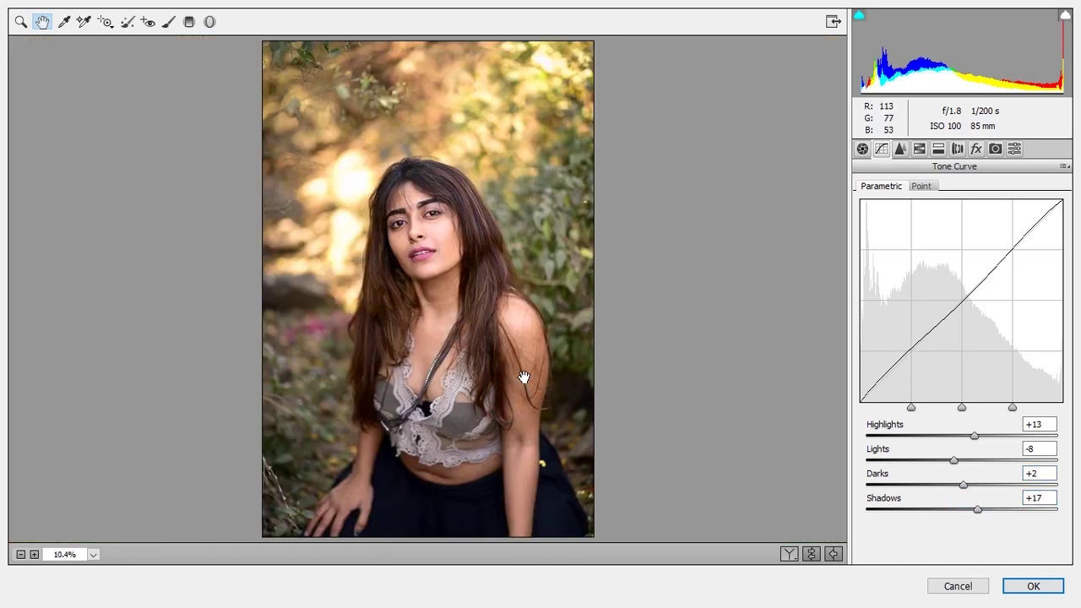
pyautogui.click(810, 555)
pyautogui.click(810, 555)
pyautogui.click(810, 555)
pyautogui.click(810, 555)
# Set the camera calibration's blue primary saturation to -18 and red primary saturation to +7, and apply the filter
pyautogui.click(939, 152)
pyautogui.click(995, 149)
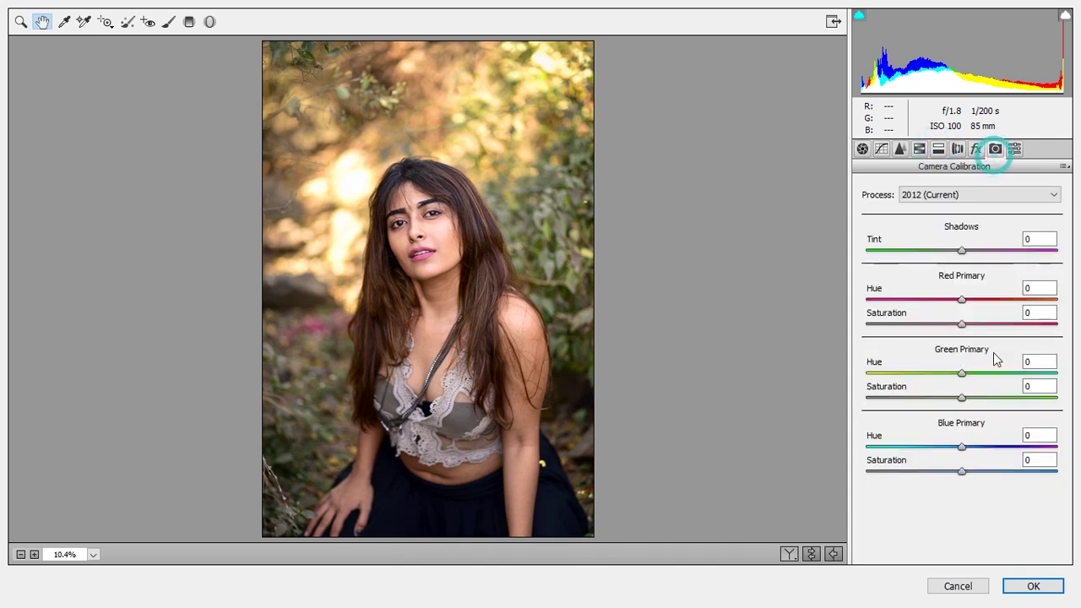
pyautogui.moveTo(971, 470); pyautogui.dragTo(945, 474)
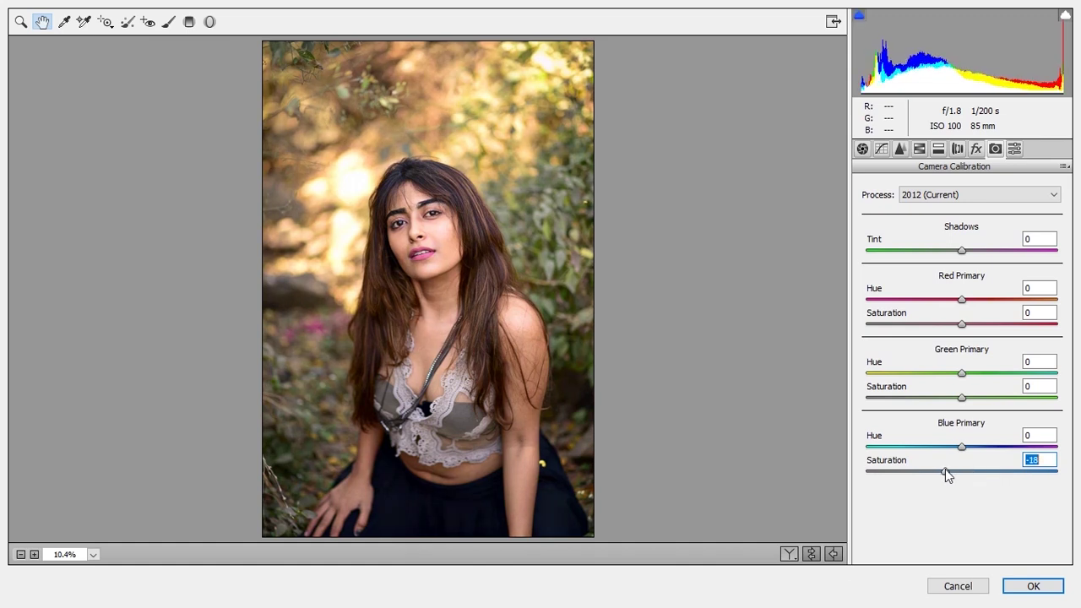
pyautogui.moveTo(961, 325)
pyautogui.mouseDown()
pyautogui.moveTo(927, 325)
pyautogui.moveTo(969, 331)
pyautogui.mouseUp()
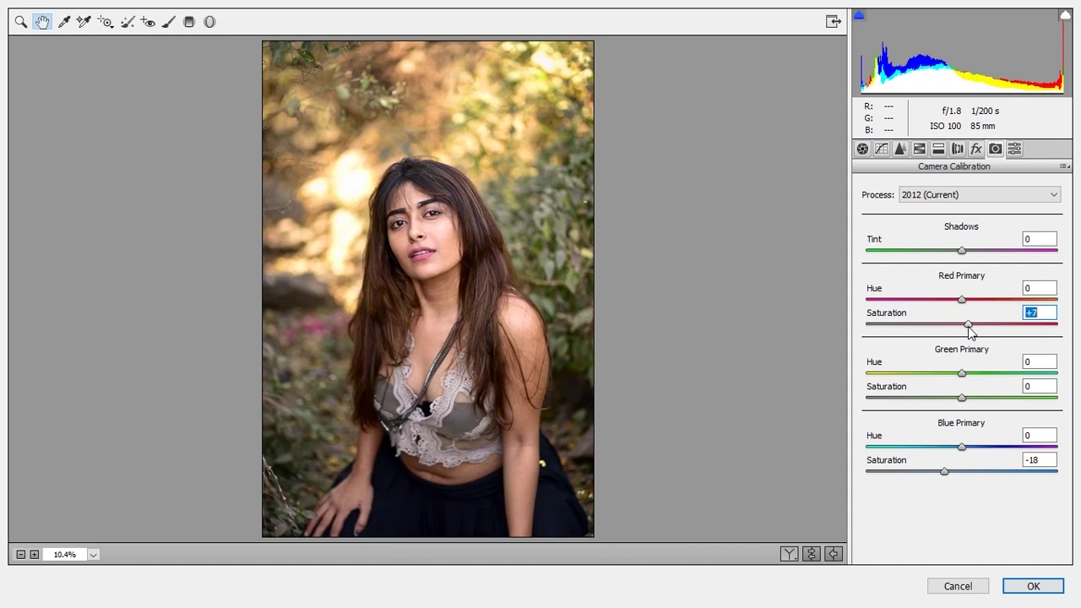
pyautogui.click(495, 167)
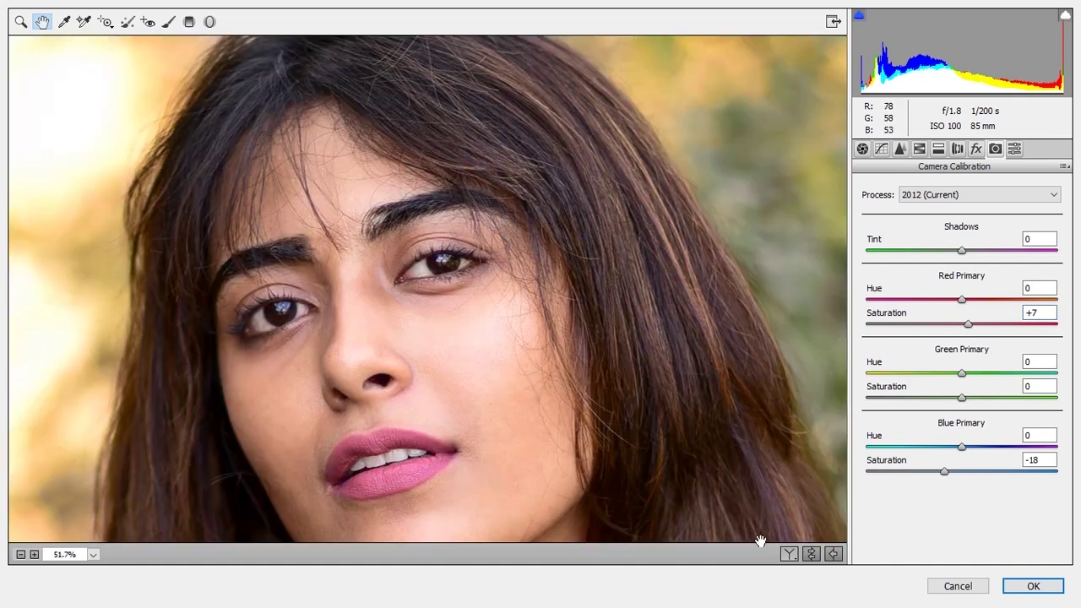
pyautogui.click(809, 554)
pyautogui.click(809, 552)
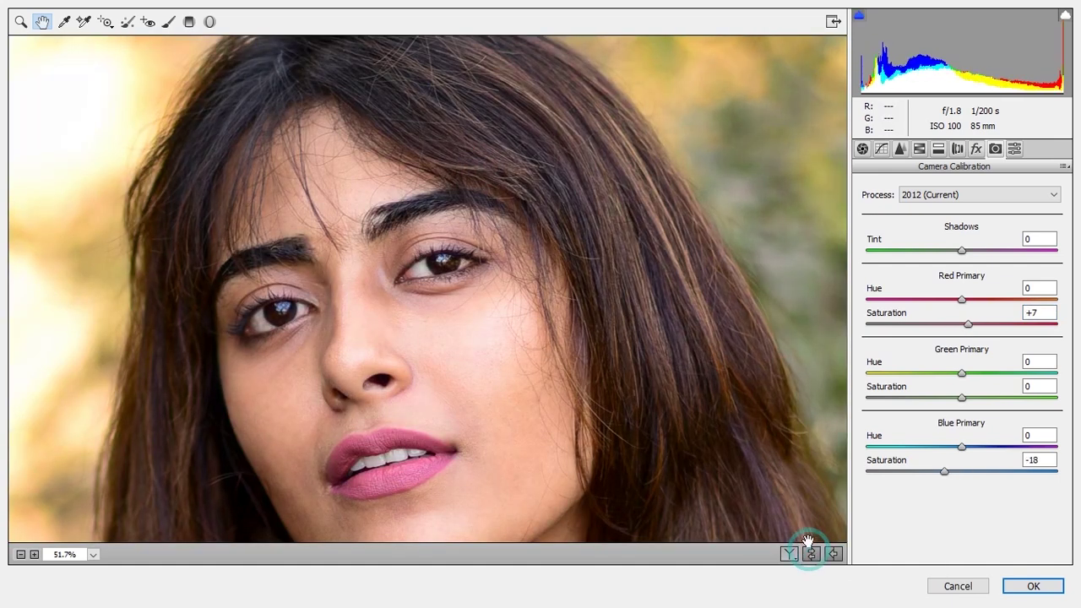
pyautogui.press('Return')
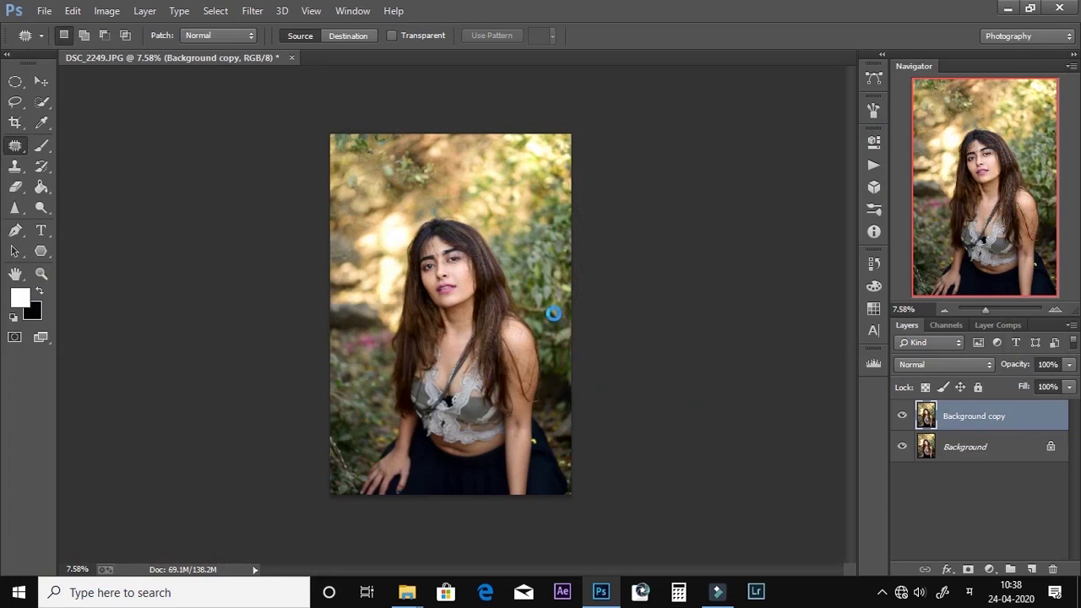
# Stamp all visible layers into a new merged layer above the Background copy
pyautogui.scroll(4, 422, 239)
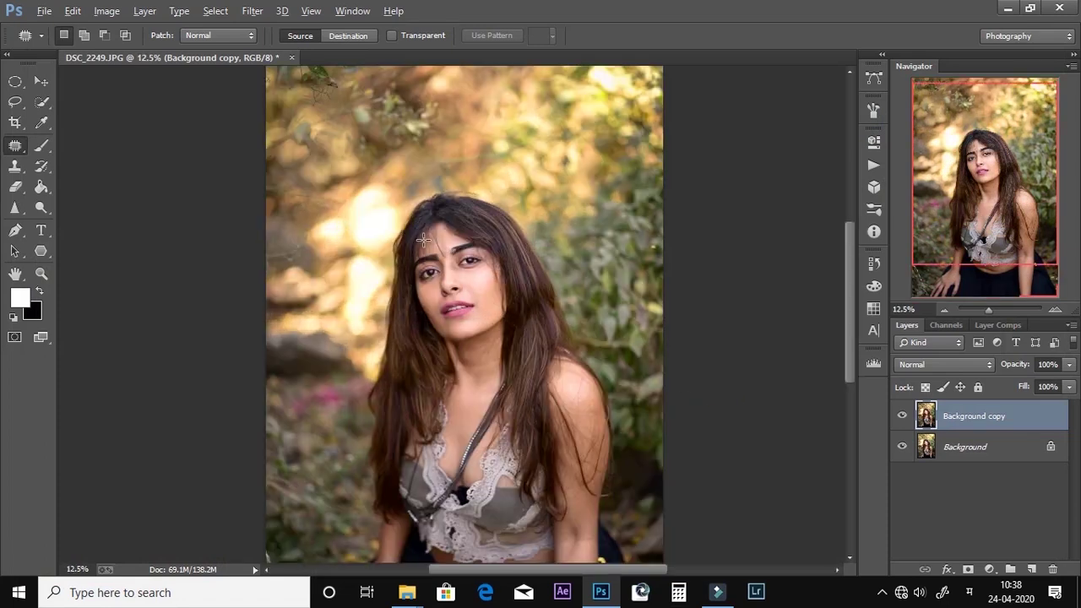
pyautogui.scroll(1, 422, 239)
pyautogui.hotkey('ctrl', 'alt', 'shift', 'e')
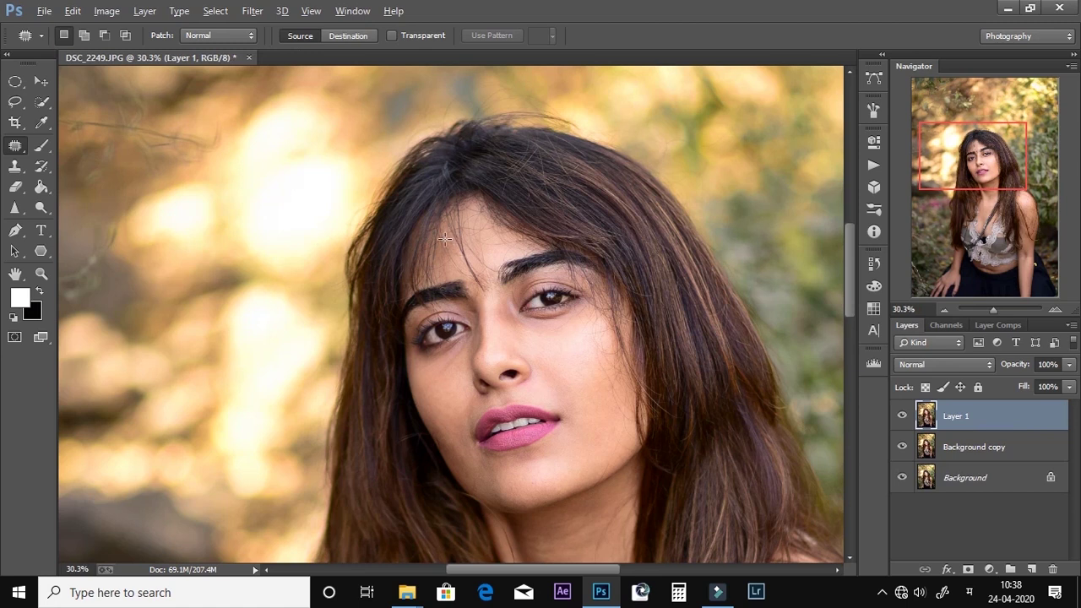
# Open Color Efex Pro 3.0 on the merged layer and choose the Cross Balance filter with Daylight To Tungsten (3)
pyautogui.scroll(-2, 422, 233)
pyautogui.click(253, 11)
pyautogui.moveTo(371, 433)
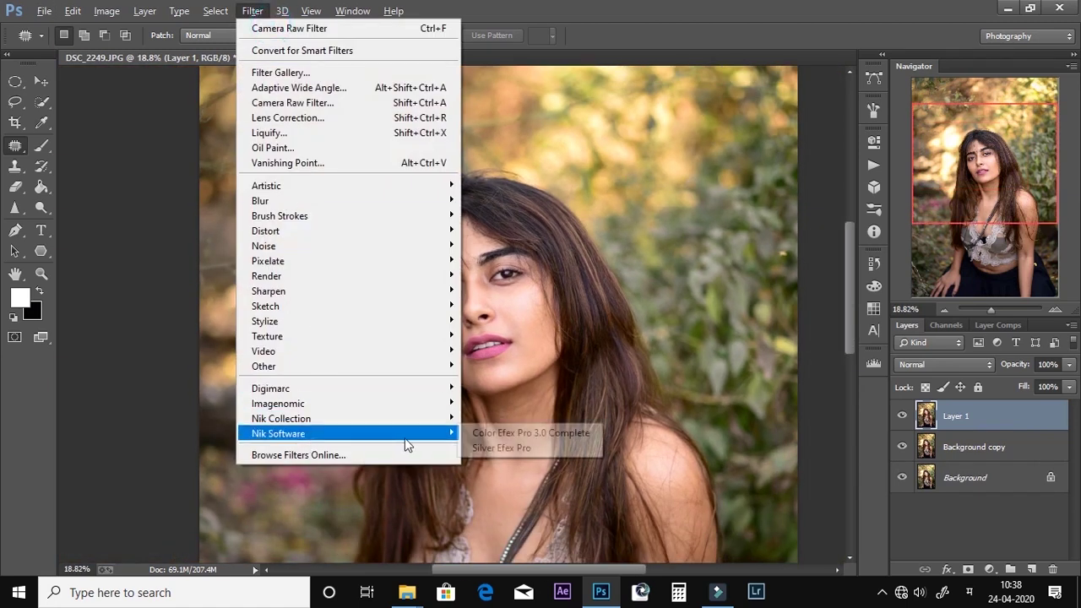
pyautogui.click(503, 433)
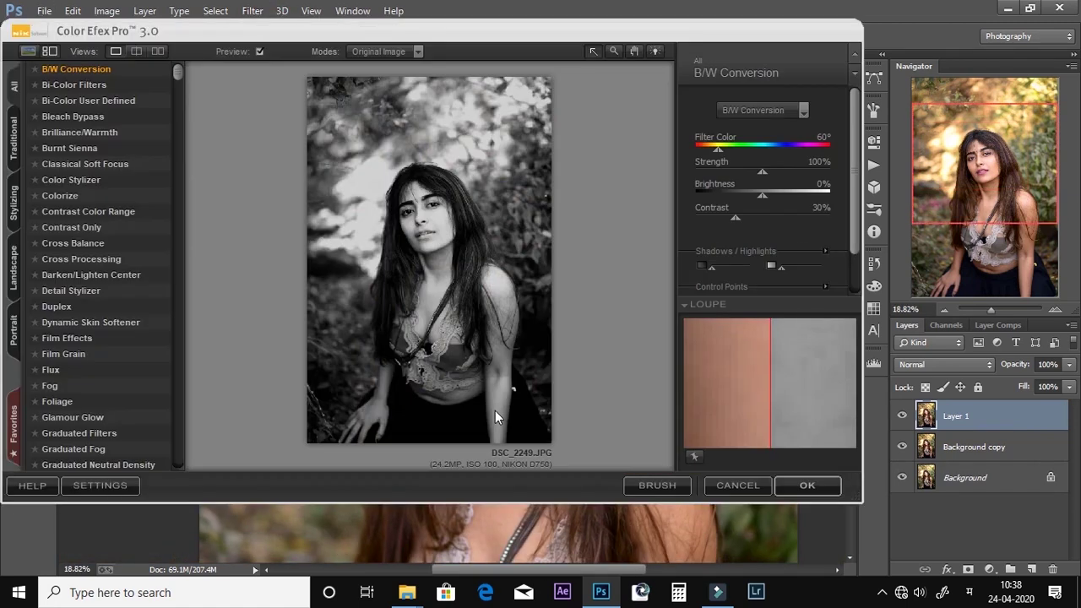
pyautogui.click(72, 243)
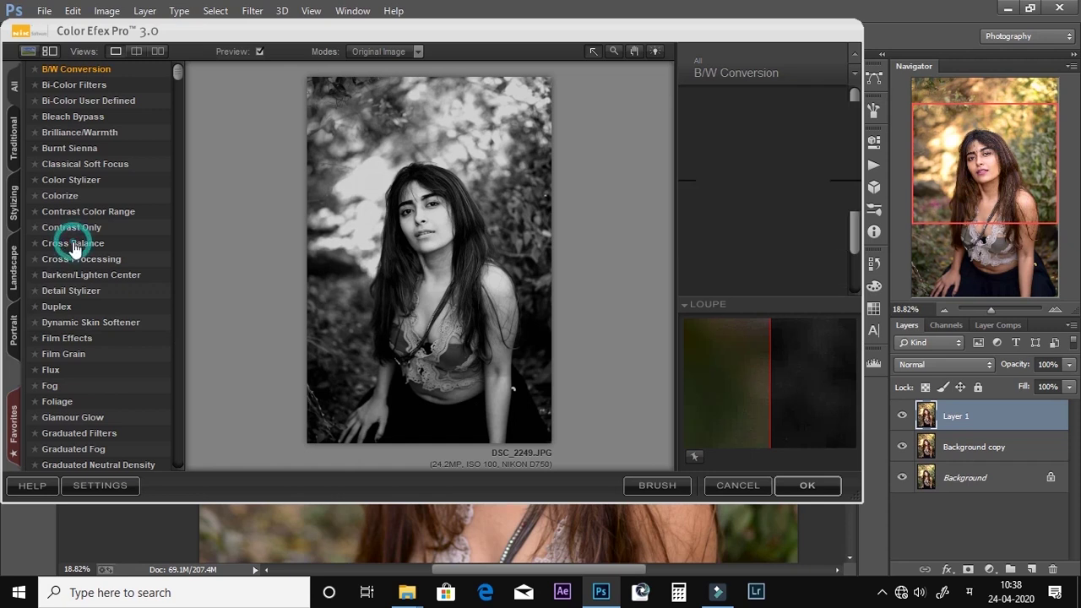
pyautogui.click(798, 115)
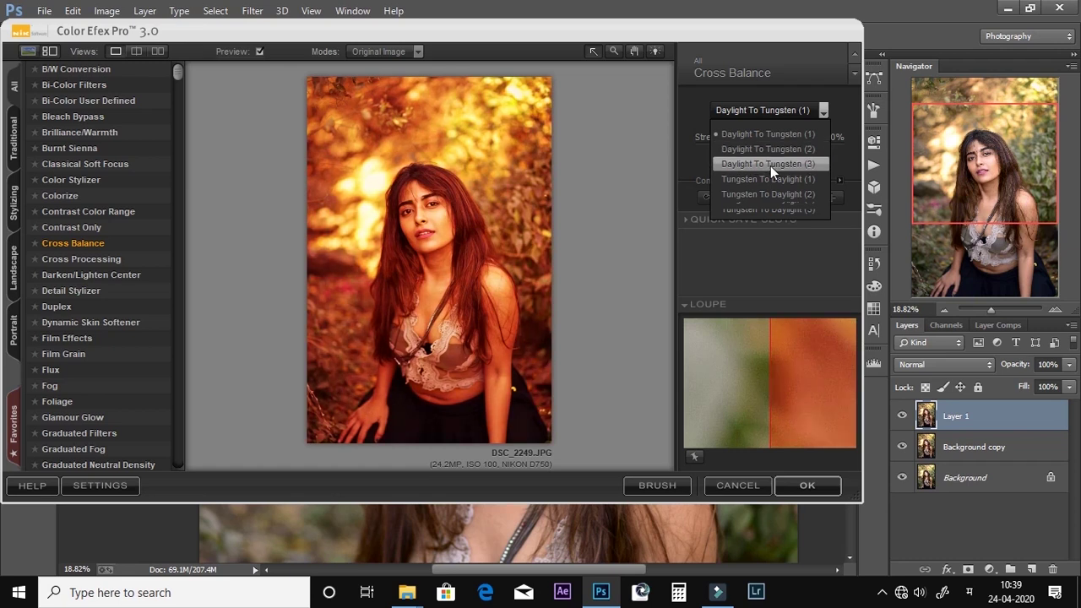
pyautogui.click(767, 164)
# Lower the Cross Balance strength to about 15%, checking it on the enlarged face, and apply the filter
pyautogui.moveTo(752, 149); pyautogui.dragTo(716, 153)
pyautogui.click(418, 225)
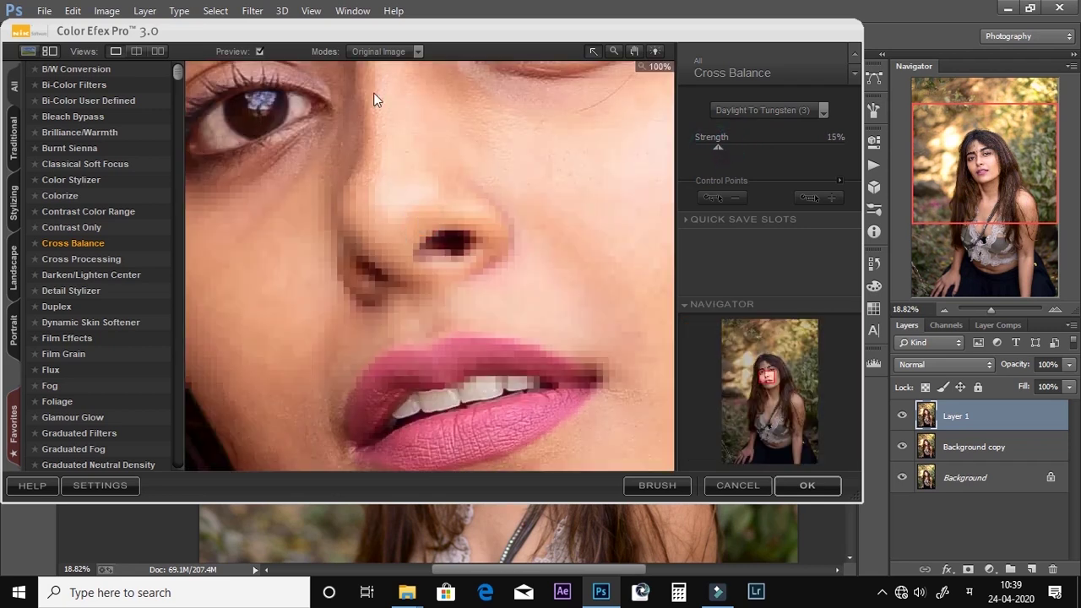
pyautogui.click(711, 154)
pyautogui.press('Return')
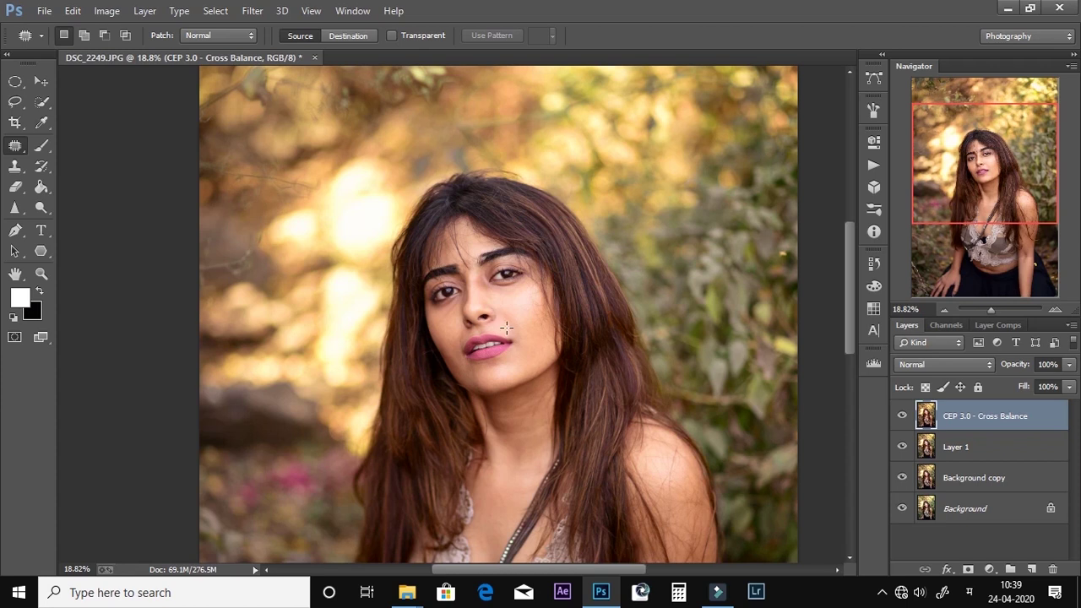
# Compare the graded image with the original Background, then inspect the face up close
pyautogui.keyDown('alt'); pyautogui.click(907, 508); pyautogui.keyUp('alt')
pyautogui.keyDown('alt'); pyautogui.click(906, 508); pyautogui.keyUp('alt')
pyautogui.keyDown('alt'); pyautogui.click(906, 508); pyautogui.keyUp('alt')
pyautogui.keyDown('alt'); pyautogui.click(906, 507); pyautogui.keyUp('alt')
pyautogui.scroll(-5, 520, 403)
pyautogui.scroll(7, 439, 261)
pyautogui.scroll(2, 438, 261)
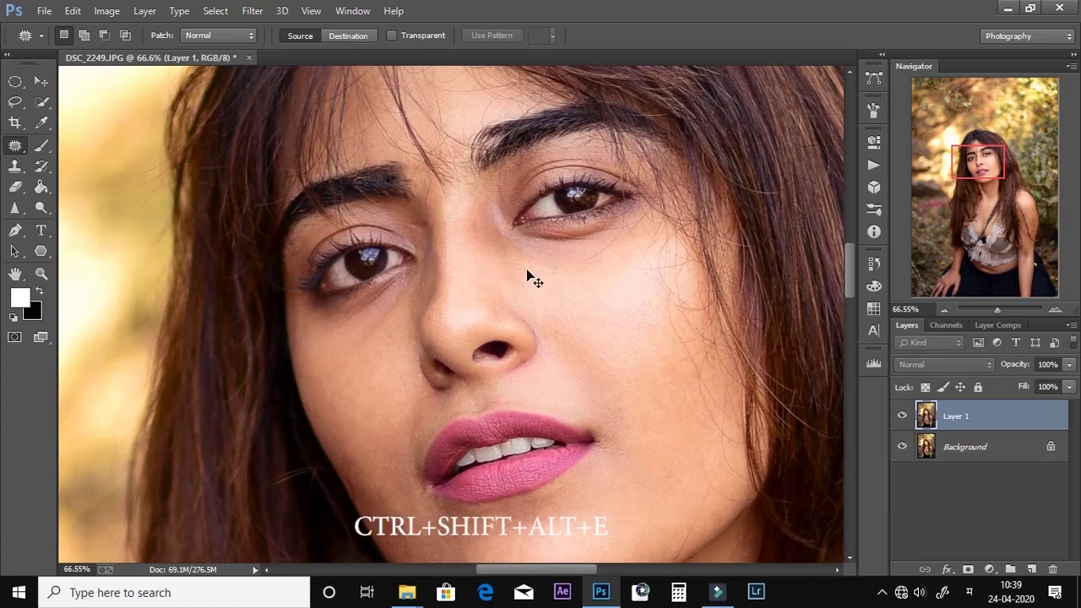
# Create two stacked merged copies of the image and apply Gaussian Blur to Layer 1 with the upper copy hidden
pyautogui.hotkey('ctrl', 'shift', 'alt', 'e')
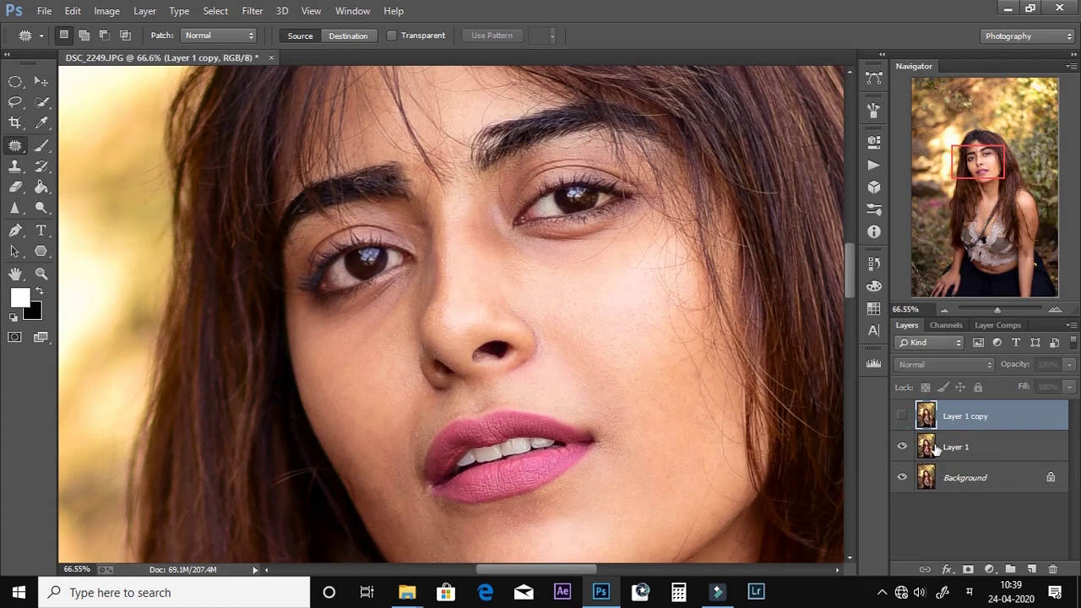
pyautogui.click(902, 415)
pyautogui.click(963, 446)
pyautogui.click(252, 10)
pyautogui.moveTo(386, 198)
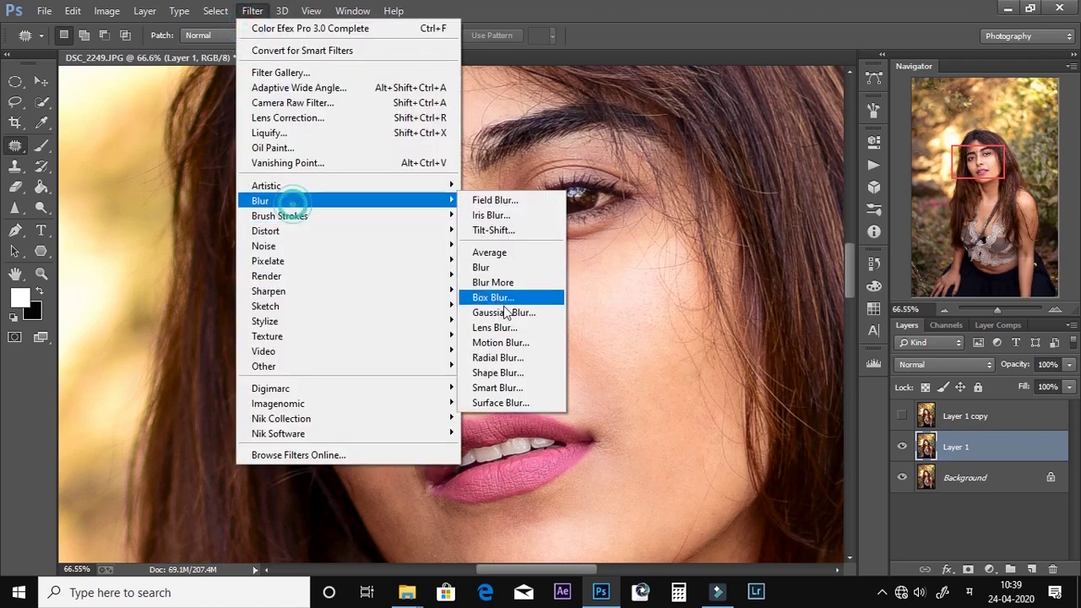
pyautogui.click(517, 312)
# Show Layer 1 copy again and apply a High Pass filter to it with a radius of 2.0 pixels
pyautogui.click(902, 415)
pyautogui.click(963, 415)
pyautogui.click(251, 10)
pyautogui.click(298, 364)
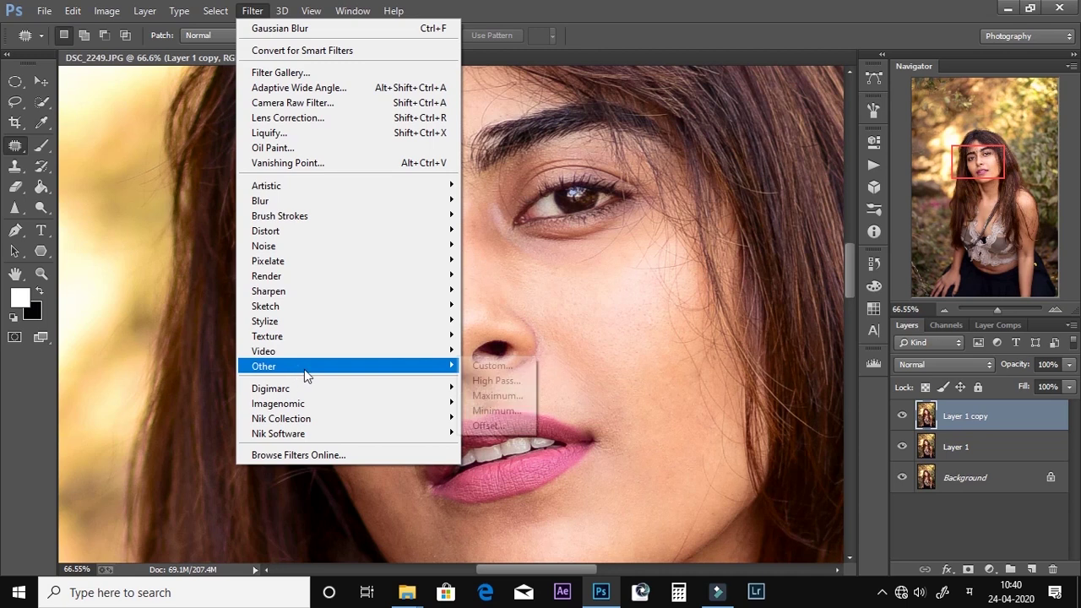
pyautogui.click(479, 381)
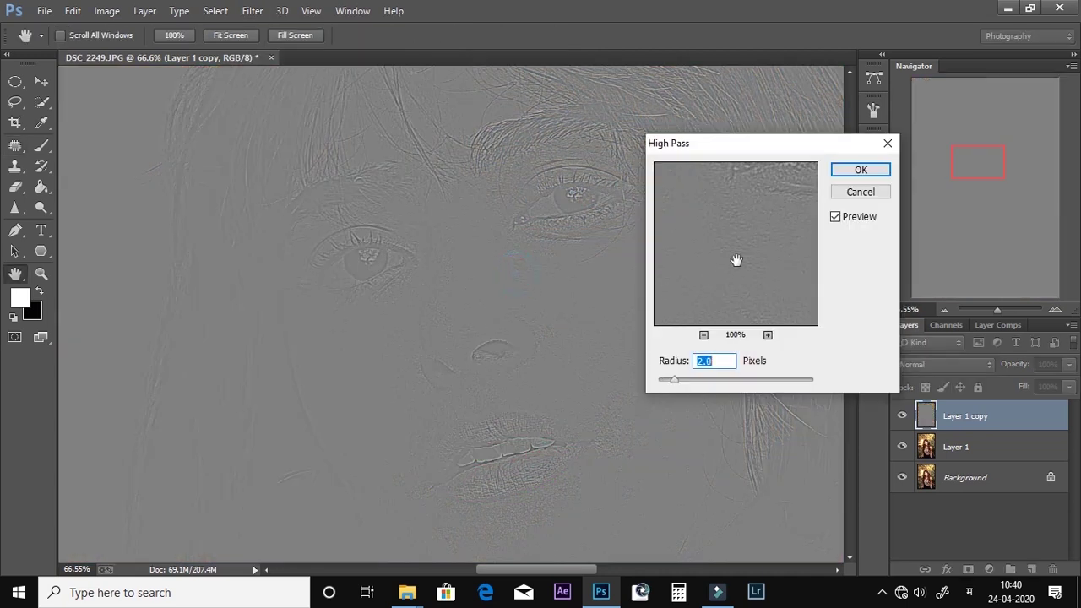
pyautogui.press('Return')
# Set Layer 1 copy's blend mode to Linear Light, comparing it with Overlay, and lower its opacity to 62%
pyautogui.press('j')
pyautogui.click(943, 364)
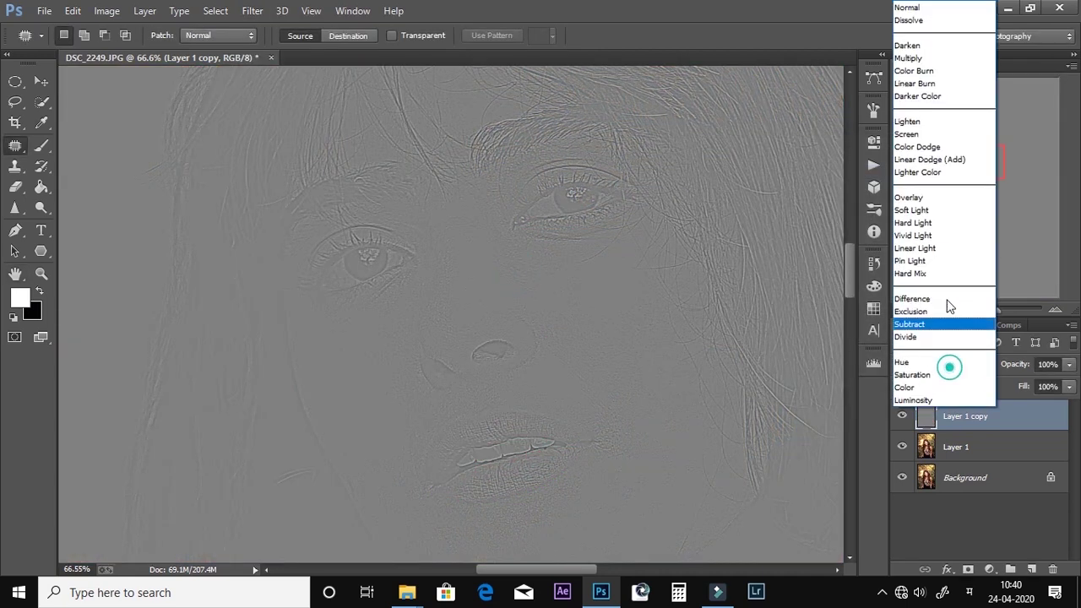
pyautogui.click(929, 244)
pyautogui.scroll(1, 505, 279)
pyautogui.click(968, 364)
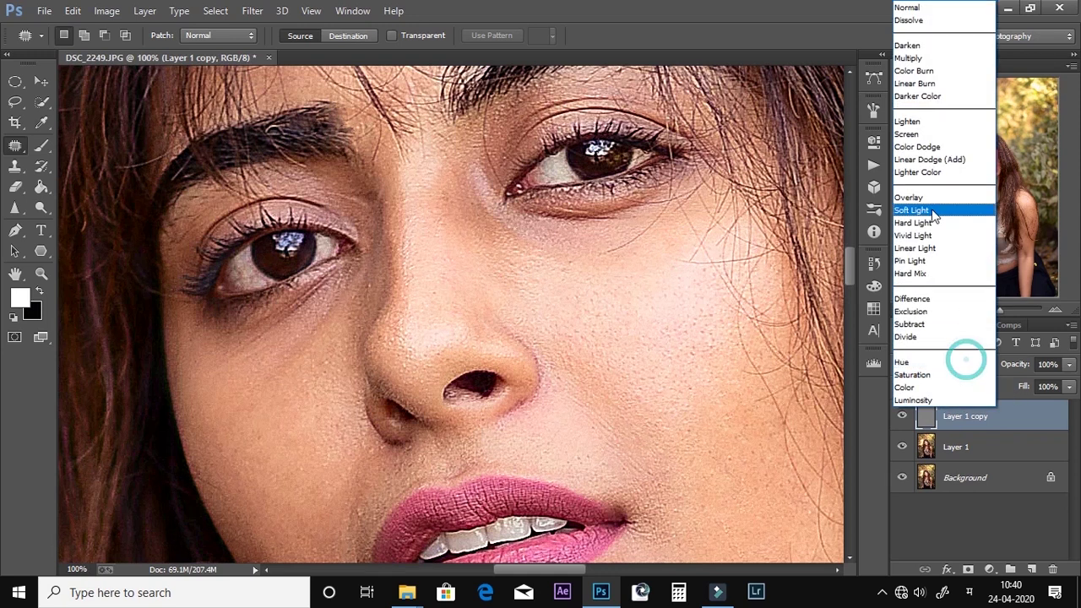
pyautogui.click(924, 200)
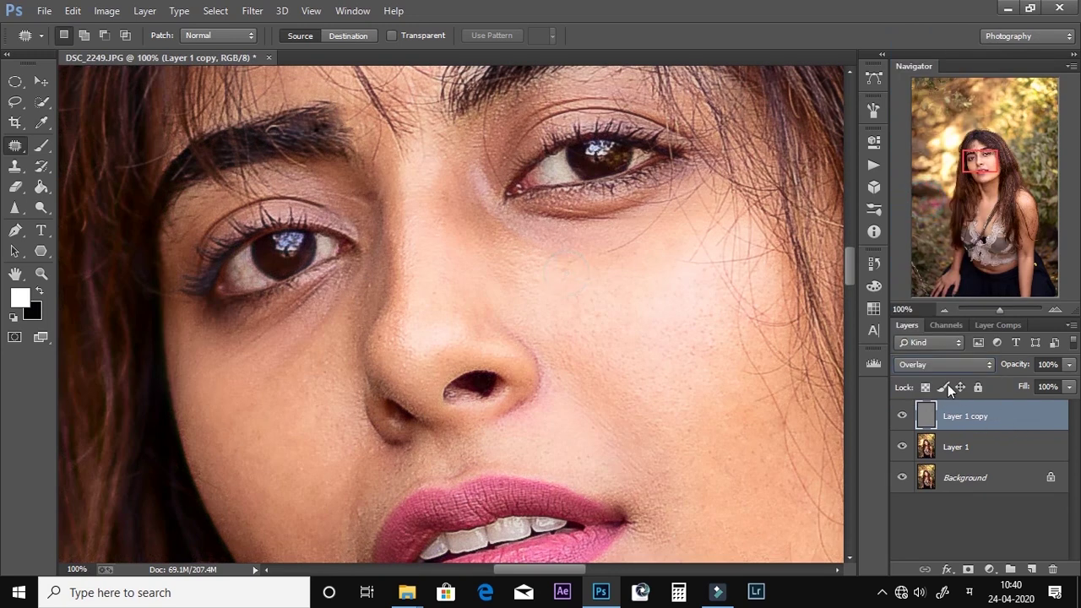
pyautogui.click(943, 365)
pyautogui.click(924, 243)
pyautogui.moveTo(1071, 366); pyautogui.dragTo(1038, 382)
pyautogui.scroll(-1, 511, 331)
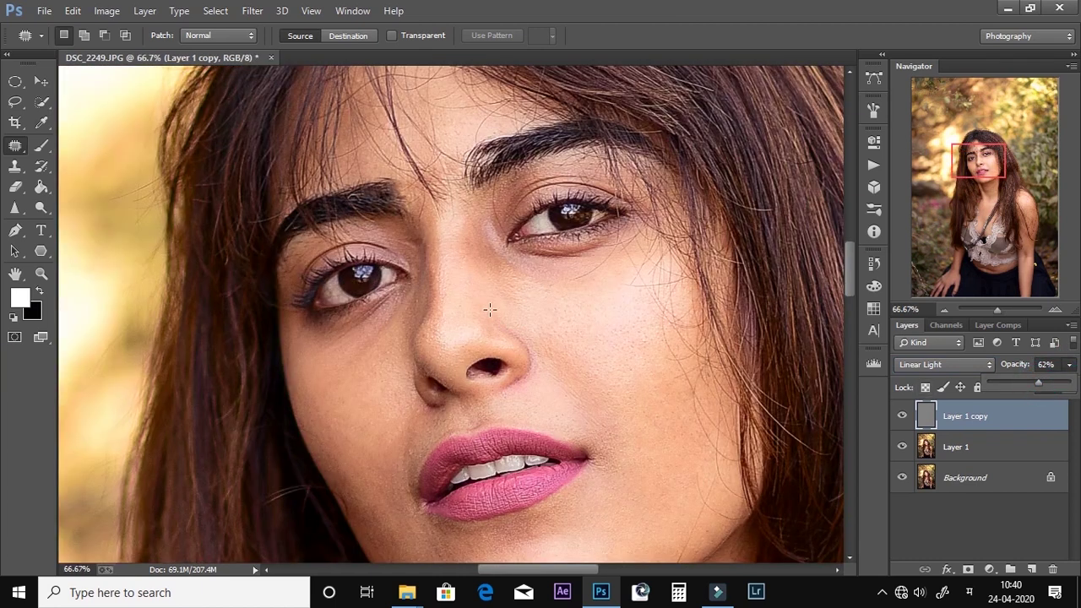
pyautogui.moveTo(490, 310); pyautogui.dragTo(502, 321)
# Start smoothing the forehead skin on Layer 1 using the Mixer Brush at size 167
pyautogui.click(941, 448)
pyautogui.scroll(3, 422, 338)
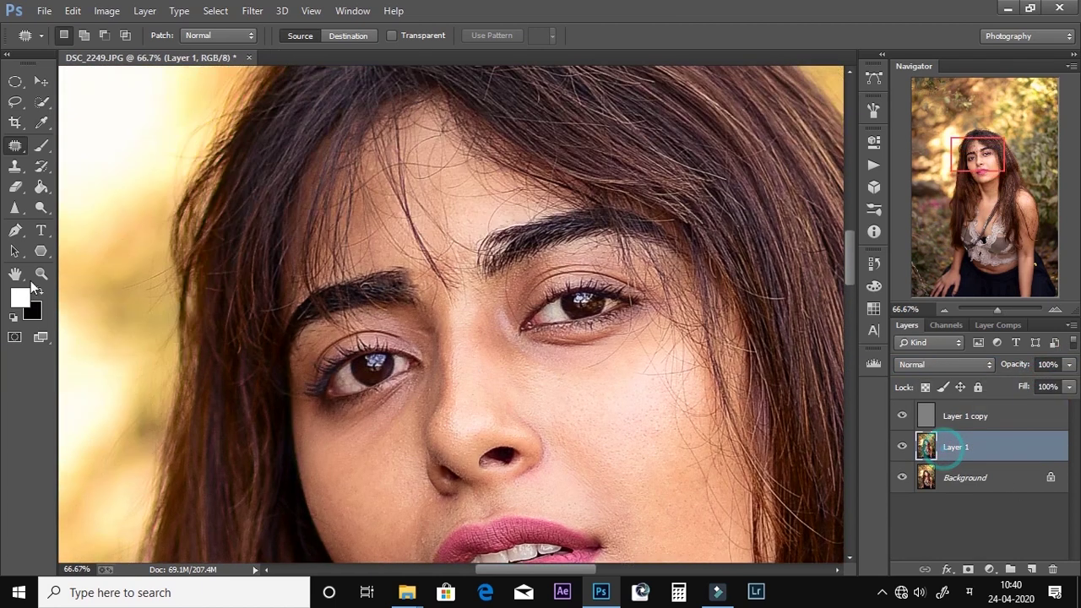
pyautogui.keyDown('alt'); pyautogui.click(36, 154); pyautogui.keyUp('alt')
pyautogui.keyDown('alt'); pyautogui.click(36, 153); pyautogui.keyUp('alt')
pyautogui.keyDown('alt'); pyautogui.click(37, 154); pyautogui.keyUp('alt')
pyautogui.moveTo(477, 219); pyautogui.dragTo(535, 349)
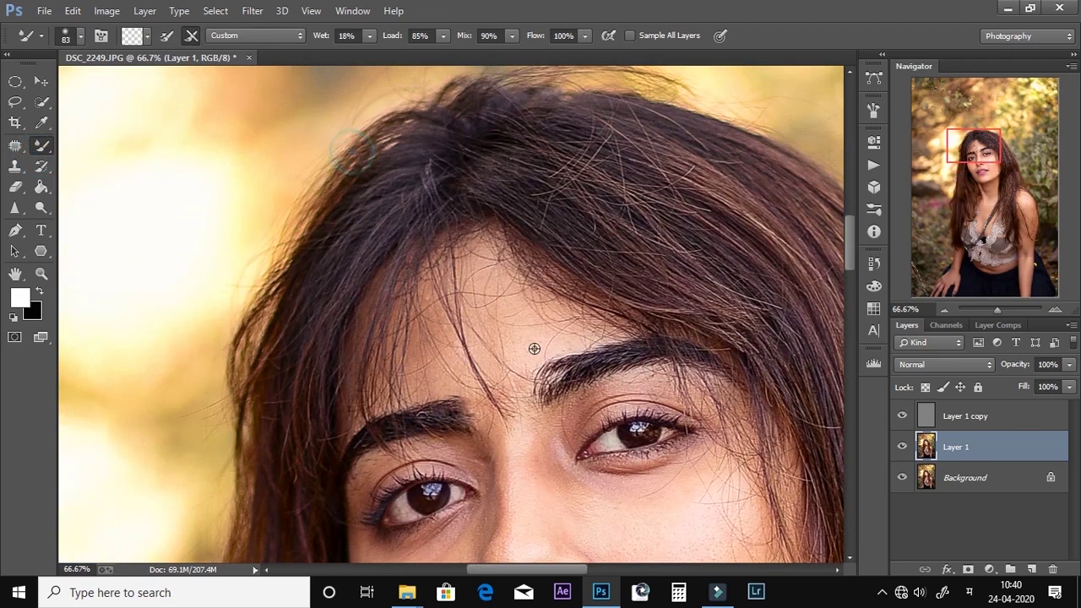
pyautogui.scroll(3, 533, 348)
pyautogui.rightClick(450, 312)
pyautogui.click(278, 218)
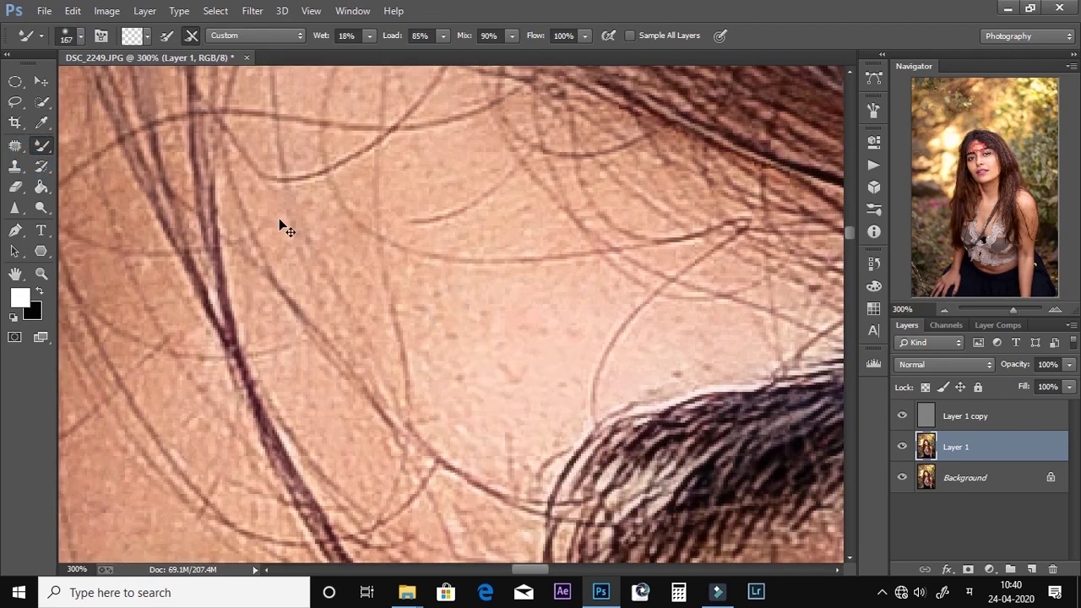
pyautogui.moveTo(379, 296)
pyautogui.mouseDown()
pyautogui.moveTo(347, 297)
pyautogui.moveTo(358, 322)
pyautogui.mouseUp()
# Smooth the forehead skin around the loose hair strands and above the brows with a smaller Mixer Brush of about size 73
pyautogui.scroll(-4, 356, 321)
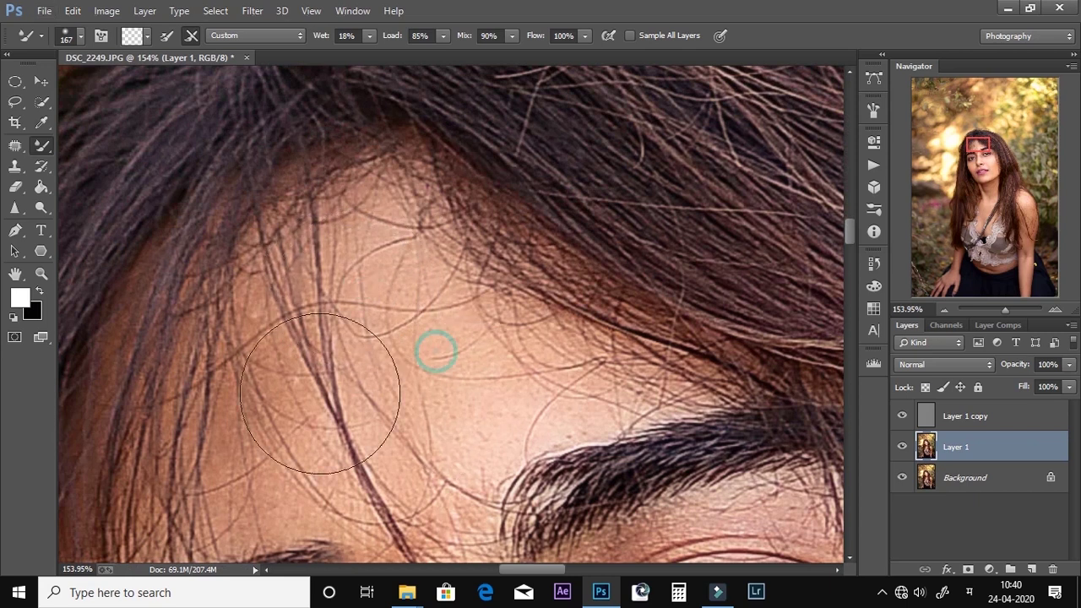
pyautogui.scroll(-4, 296, 371)
pyautogui.moveTo(267, 360); pyautogui.dragTo(266, 351)
pyautogui.moveTo(292, 326); pyautogui.dragTo(234, 331)
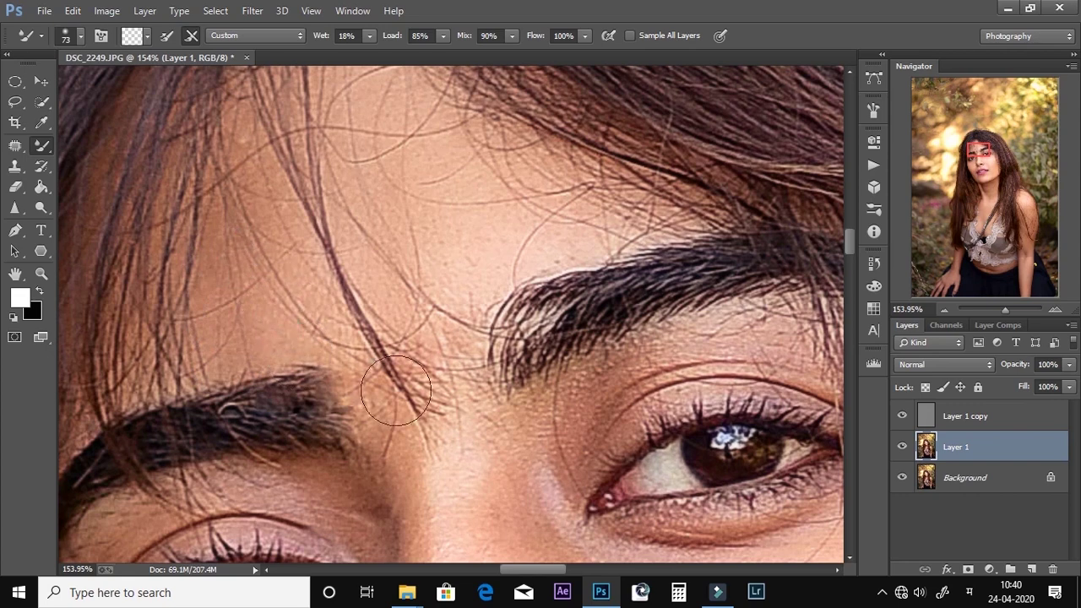
pyautogui.moveTo(483, 441)
pyautogui.mouseDown()
pyautogui.moveTo(435, 312)
pyautogui.moveTo(386, 285)
pyautogui.mouseUp()
pyautogui.click(412, 234)
# Blend the skin between the eyes and down the bridge of the nose with a size 90 Mixer Brush
pyautogui.scroll(-6, 420, 269)
pyautogui.scroll(5, 385, 285)
pyautogui.moveTo(378, 387); pyautogui.dragTo(393, 380)
pyautogui.moveTo(328, 393)
pyautogui.mouseDown()
pyautogui.moveTo(313, 356)
pyautogui.moveTo(309, 381)
pyautogui.mouseUp()
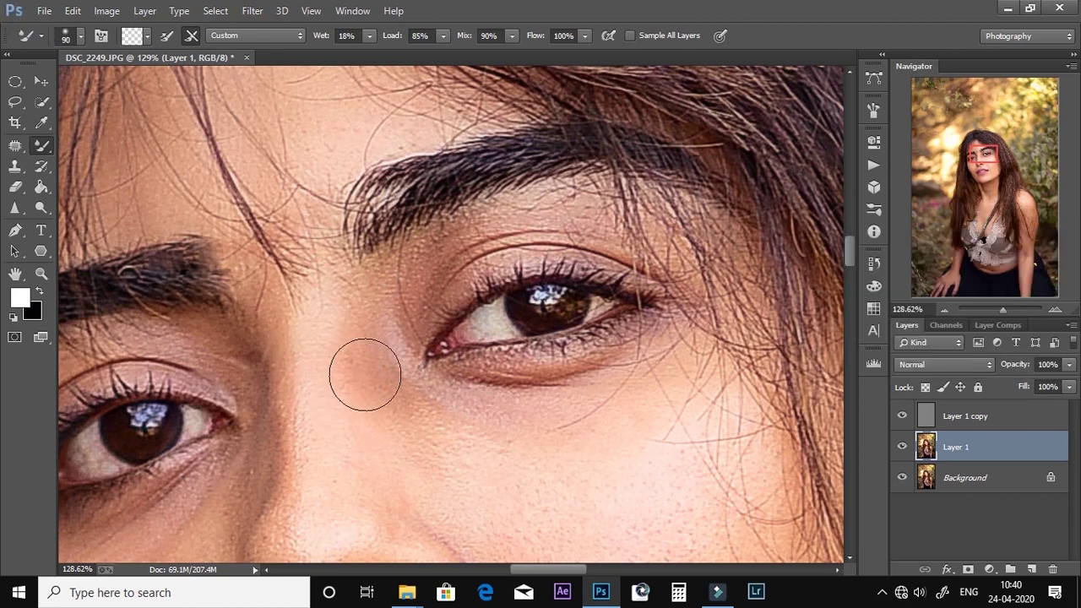
pyautogui.scroll(-2, 365, 375)
pyautogui.click(306, 304)
pyautogui.click(307, 404)
# Smooth the brightly lit cheek below the eye, enlarging the Mixer Brush to 125 and 150
pyautogui.click(531, 374)
pyautogui.press(']')
pyautogui.press(']')
pyautogui.click(549, 364)
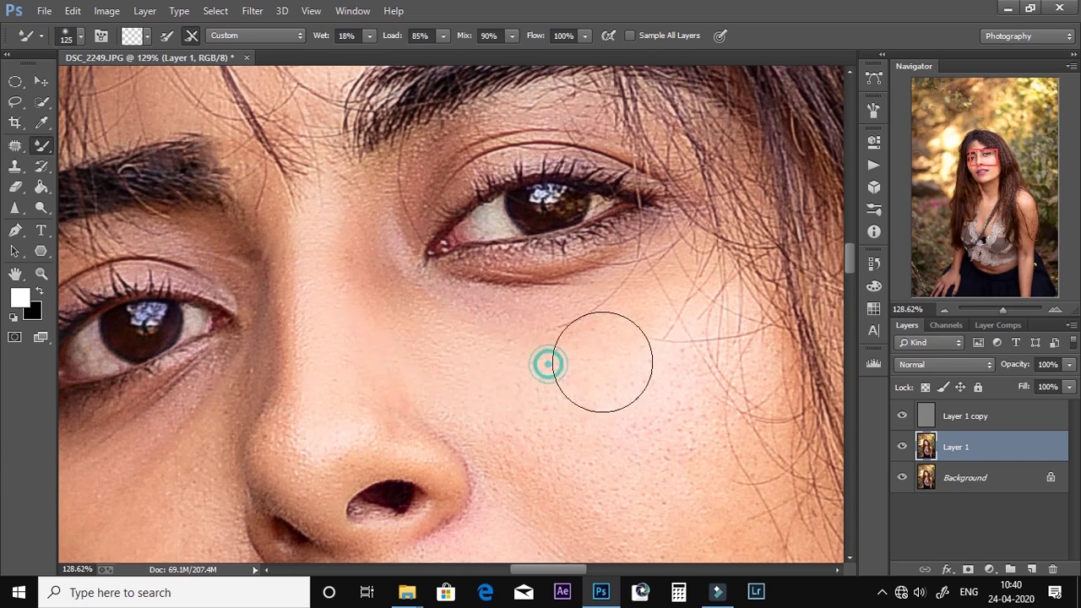
pyautogui.press(']')
pyautogui.click(676, 368)
pyautogui.click(686, 355)
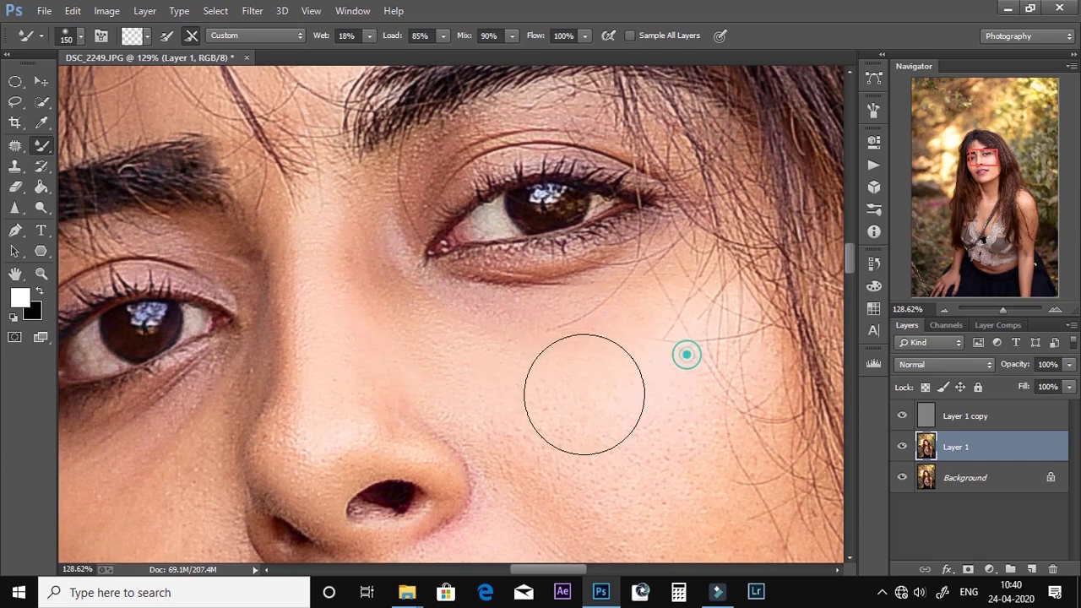
# Smooth the lit cheek beside the nose and out towards the hair with the Mixer Brush at sizes 125 to 150
pyautogui.scroll(-1, 584, 394)
pyautogui.press('[')
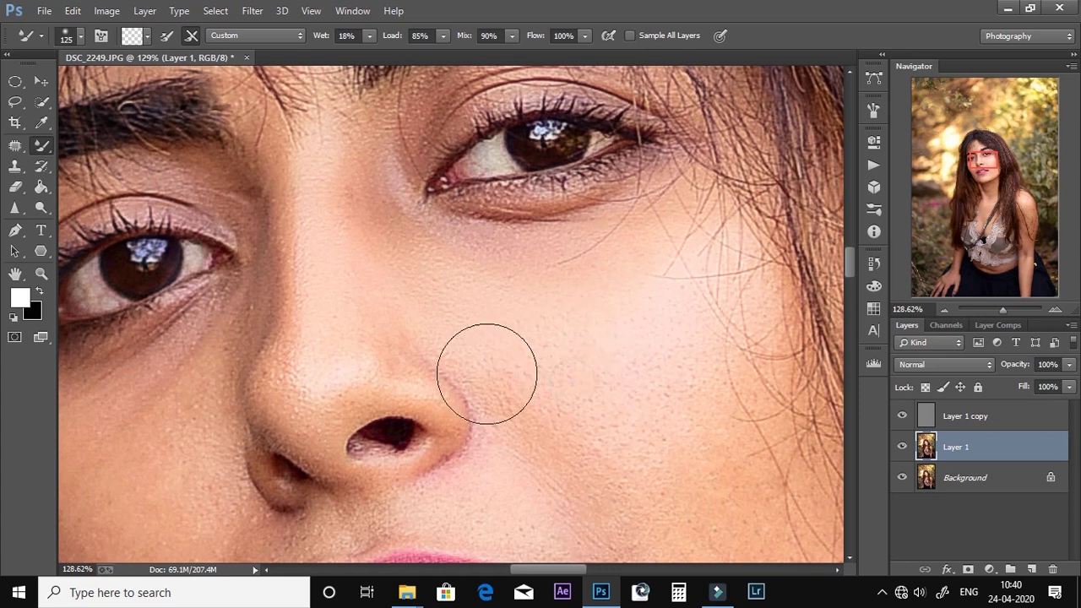
pyautogui.click(580, 412)
pyautogui.press(']')
pyautogui.click(538, 346)
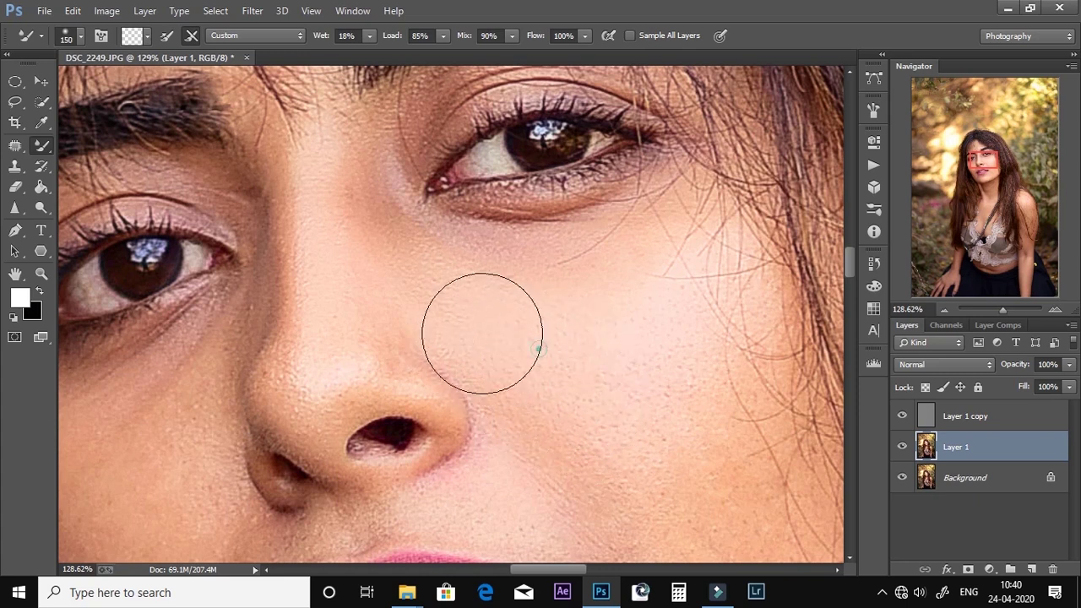
pyautogui.click(724, 316)
pyautogui.click(719, 294)
pyautogui.click(582, 379)
# Blend the lower part of the lit cheek with a size 125 Mixer Brush, and the skin above the upper lip with a smaller one
pyautogui.scroll(-1, 541, 372)
pyautogui.press('[')
pyautogui.press('[')
pyautogui.press('[')
pyautogui.press(']')
pyautogui.press(']')
pyautogui.press(']')
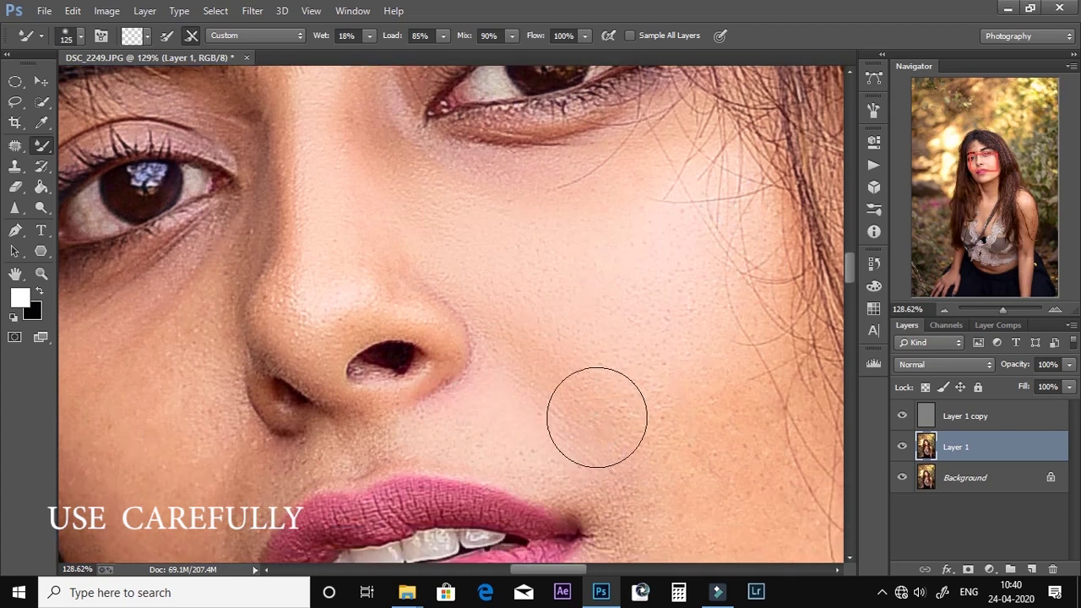
pyautogui.scroll(-1, 634, 380)
pyautogui.click(657, 385)
pyautogui.moveTo(611, 398); pyautogui.dragTo(552, 398)
pyautogui.press('[')
pyautogui.press('[')
pyautogui.moveTo(521, 355)
pyautogui.mouseDown()
pyautogui.moveTo(542, 378)
pyautogui.moveTo(533, 389)
pyautogui.moveTo(467, 362)
pyautogui.mouseUp()
# Smooth the lit cheek beside the corner of the mouth with the Mixer Brush at size 150 and larger
pyautogui.press(']')
pyautogui.press(']')
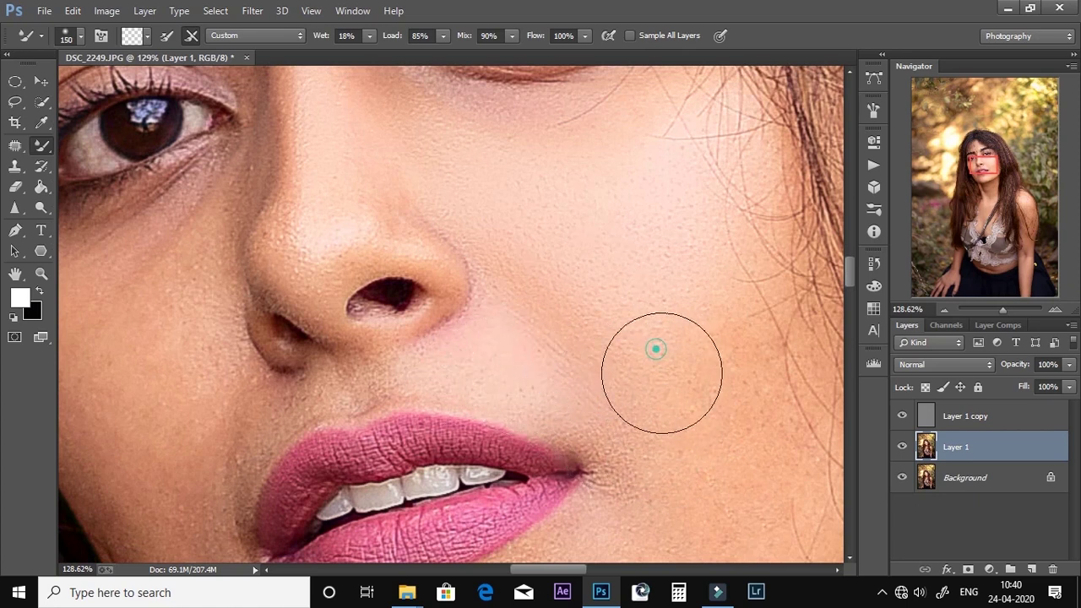
pyautogui.scroll(-1, 652, 350)
pyautogui.moveTo(651, 350)
pyautogui.mouseDown()
pyautogui.moveTo(514, 276)
pyautogui.moveTo(524, 283)
pyautogui.moveTo(513, 137)
pyautogui.moveTo(586, 197)
pyautogui.moveTo(597, 293)
pyautogui.moveTo(616, 327)
pyautogui.mouseUp()
pyautogui.press(']')
pyautogui.press(']')
pyautogui.moveTo(623, 249); pyautogui.dragTo(632, 262)
pyautogui.moveTo(643, 208); pyautogui.dragTo(585, 329)
# Smooth the skin below the lower lip and across the chin, resizing the Mixer Brush to fit each area
pyautogui.press('[')
pyautogui.scroll(-1, 610, 205)
pyautogui.moveTo(613, 225)
pyautogui.mouseDown()
pyautogui.moveTo(569, 313)
pyautogui.moveTo(450, 339)
pyautogui.mouseUp()
pyautogui.moveTo(488, 305); pyautogui.dragTo(388, 345)
pyautogui.press('[')
pyautogui.press('[')
pyautogui.press('[')
pyautogui.moveTo(299, 353); pyautogui.dragTo(257, 361)
pyautogui.press(']')
pyautogui.moveTo(140, 367)
pyautogui.mouseDown()
pyautogui.moveTo(121, 376)
pyautogui.moveTo(113, 420)
pyautogui.moveTo(275, 396)
pyautogui.mouseUp()
pyautogui.press('space')
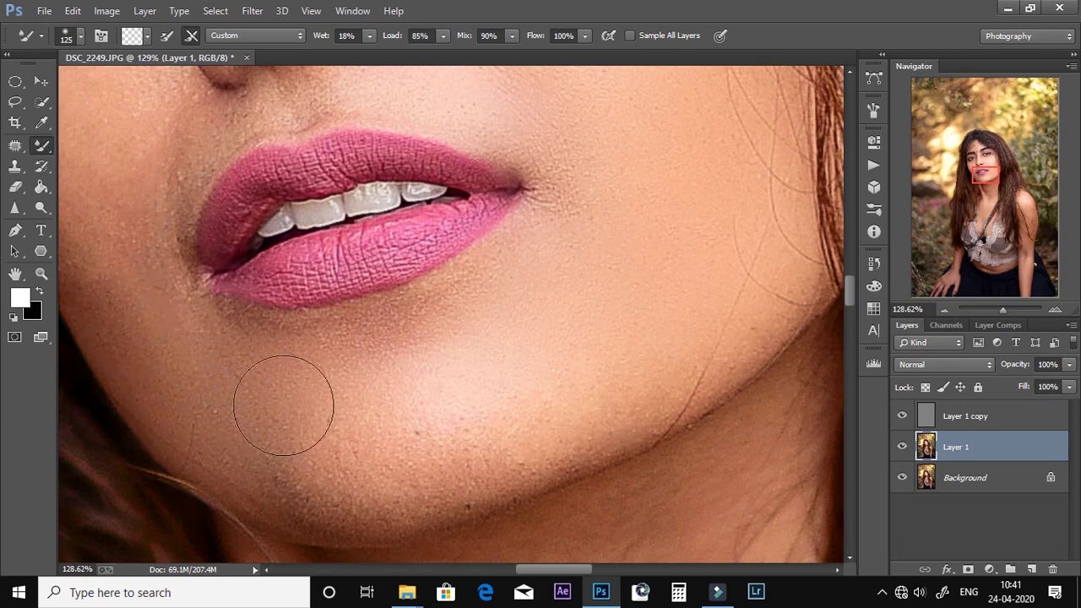
# Blend the skin from the chin along the jawline and up into the lower lit cheek
pyautogui.moveTo(386, 447)
pyautogui.mouseDown()
pyautogui.moveTo(564, 405)
pyautogui.moveTo(514, 403)
pyautogui.moveTo(501, 414)
pyautogui.moveTo(606, 357)
pyautogui.moveTo(655, 369)
pyautogui.mouseUp()
pyautogui.moveTo(581, 391); pyautogui.dragTo(672, 345)
pyautogui.moveTo(702, 294)
pyautogui.mouseDown()
pyautogui.moveTo(769, 266)
pyautogui.moveTo(464, 358)
pyautogui.moveTo(581, 312)
pyautogui.mouseUp()
pyautogui.scroll(1, 764, 203)
pyautogui.moveTo(587, 272); pyautogui.dragTo(515, 310)
# Smooth the skin beside the lips on the shaded side of the face with the Mixer Brush at sizes 70 to 125
pyautogui.press('[')
pyautogui.press('[')
pyautogui.press('[')
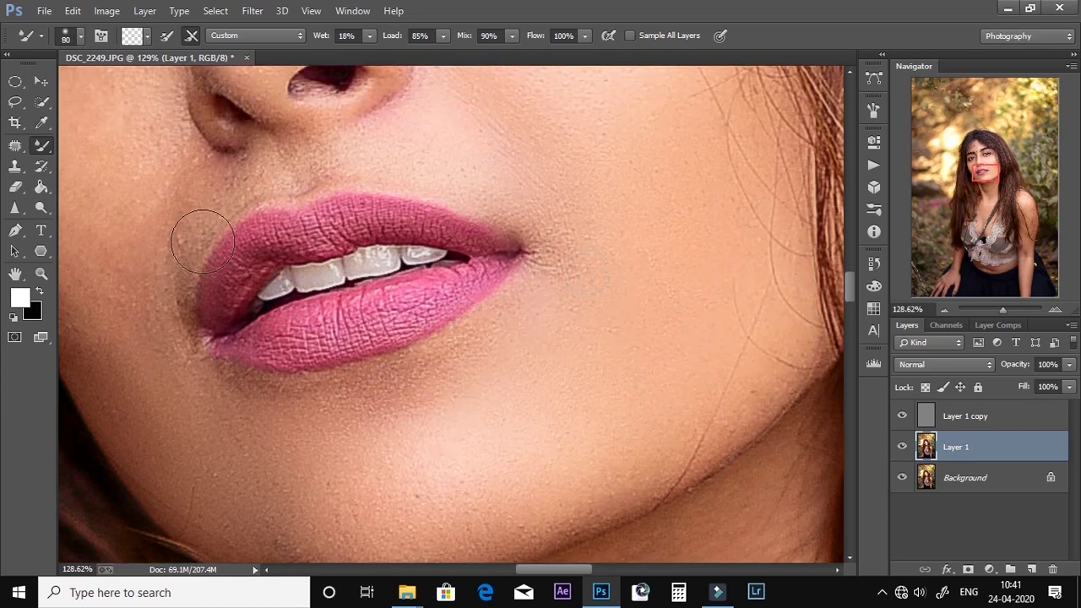
pyautogui.moveTo(191, 209); pyautogui.dragTo(394, 245)
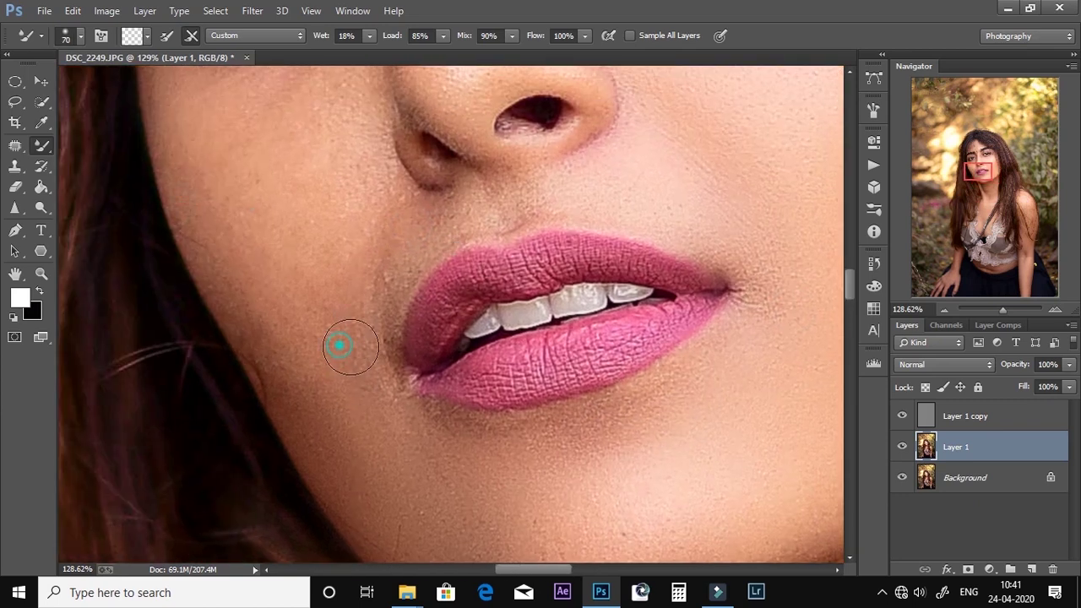
pyautogui.press(']')
pyautogui.press(']')
pyautogui.keyDown('alt'); pyautogui.click(371, 236); pyautogui.keyUp('alt')
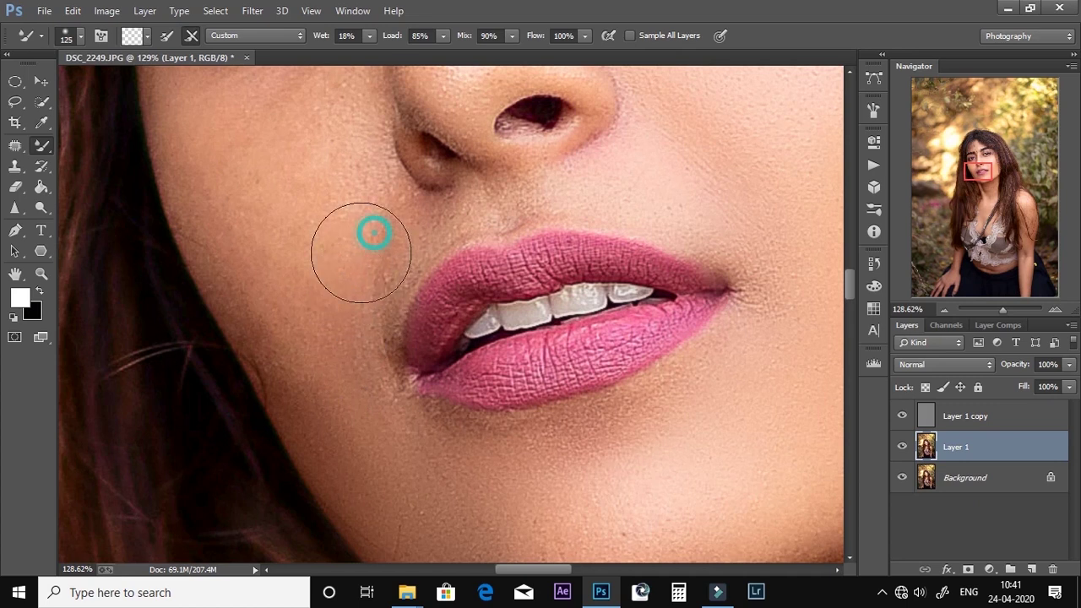
# Smooth the shaded cheek from beside the lips up to below the eye with the Mixer Brush at sizes 125 down to 80
pyautogui.moveTo(299, 331); pyautogui.dragTo(341, 409)
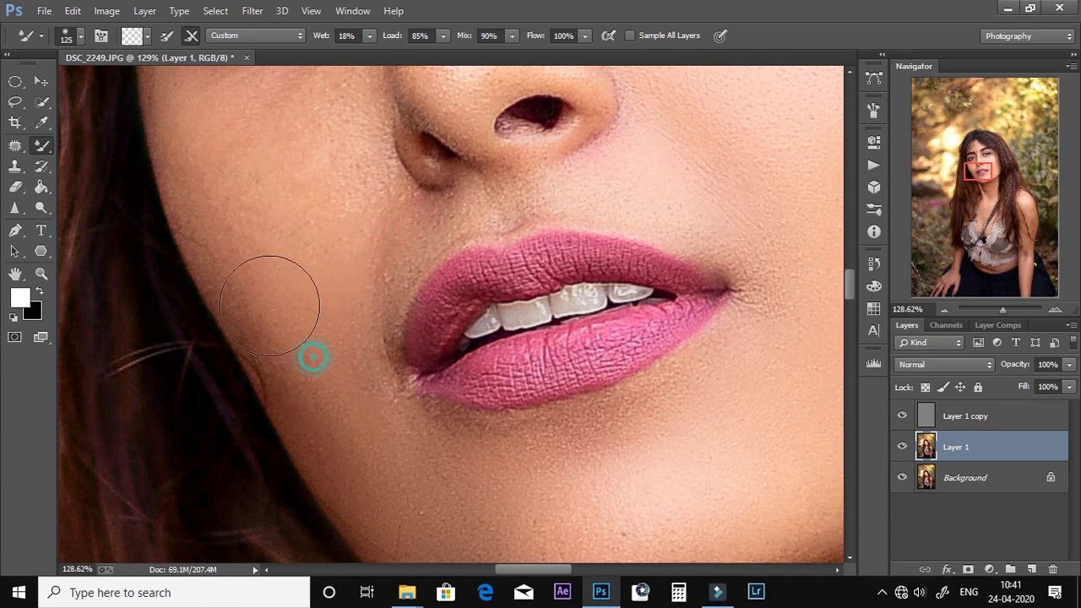
pyautogui.moveTo(239, 218); pyautogui.dragTo(343, 359)
pyautogui.press('[')
pyautogui.moveTo(229, 194); pyautogui.dragTo(244, 246)
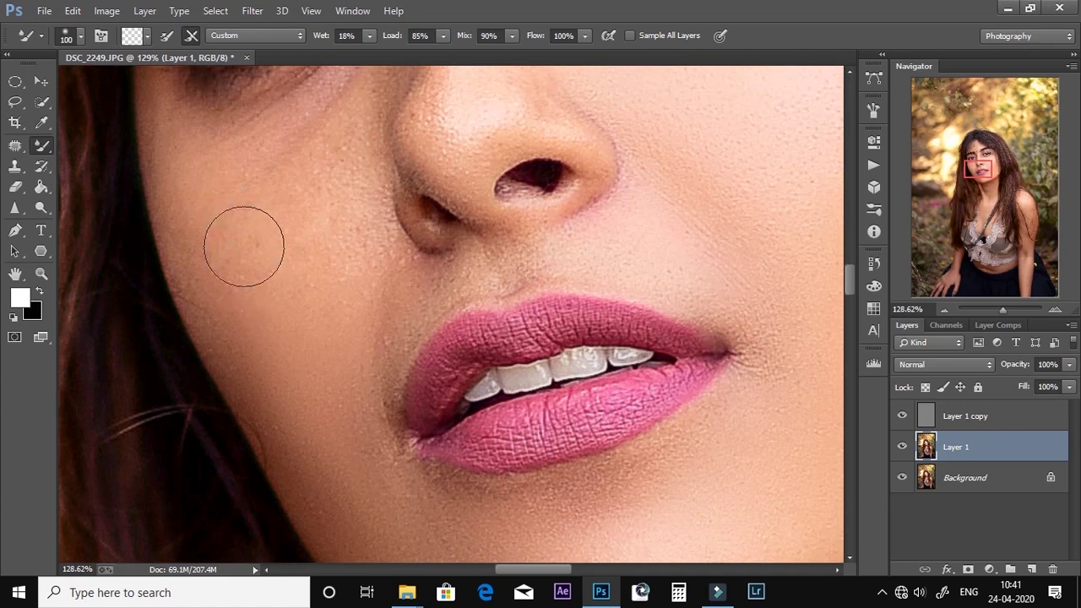
pyautogui.scroll(1, 192, 212)
pyautogui.press(']')
pyautogui.moveTo(186, 208); pyautogui.dragTo(207, 220)
pyautogui.moveTo(283, 196)
pyautogui.mouseDown()
pyautogui.moveTo(328, 158)
pyautogui.moveTo(330, 197)
pyautogui.moveTo(358, 180)
pyautogui.mouseUp()
pyautogui.press('[')
pyautogui.moveTo(350, 233); pyautogui.dragTo(370, 298)
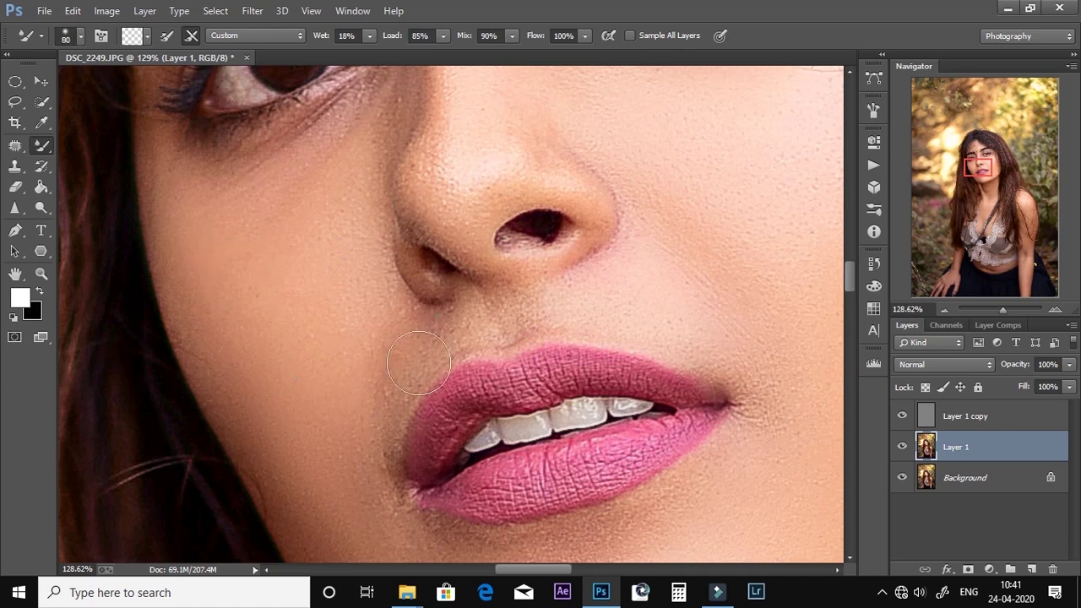
# Smooth the nose tip, the bridge and the shaded side near the inner eye corner with the Mixer Brush at size 70
pyautogui.scroll(2, 507, 315)
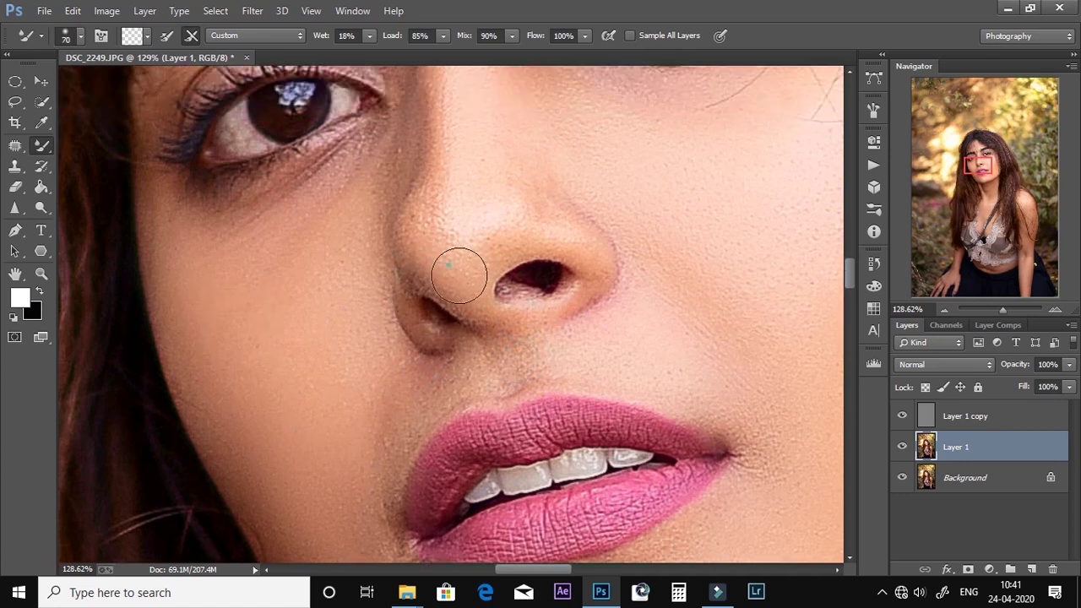
pyautogui.click(428, 211)
pyautogui.scroll(2, 435, 213)
pyautogui.moveTo(446, 304); pyautogui.dragTo(456, 239)
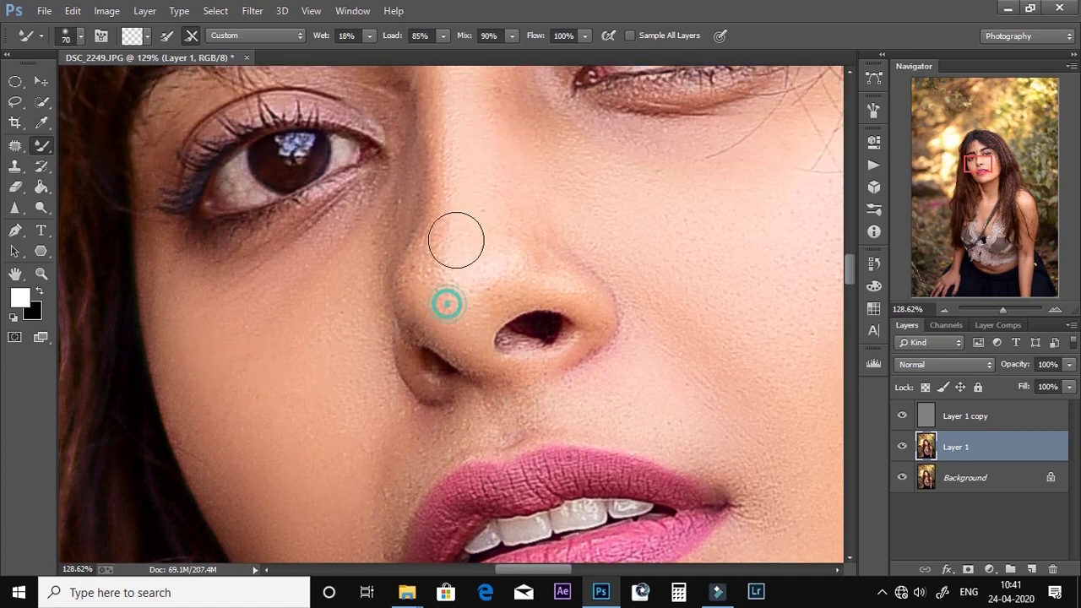
pyautogui.scroll(2, 459, 240)
pyautogui.moveTo(435, 170); pyautogui.dragTo(433, 269)
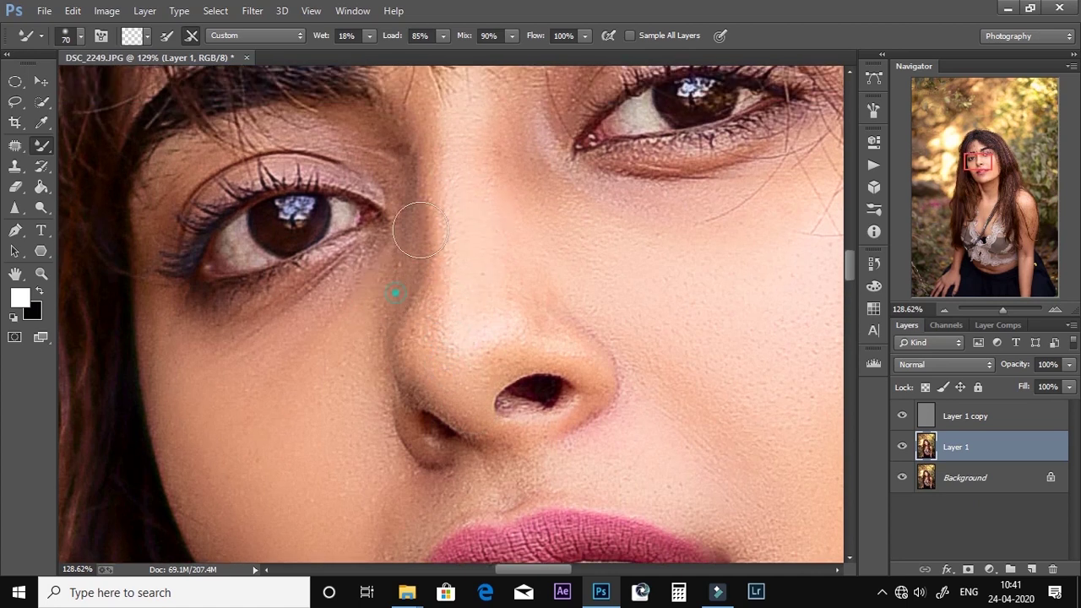
pyautogui.click(400, 202)
# Smooth the lit cheek and the skin around the eye above it with the Mixer Brush at sizes 70 to 90
pyautogui.moveTo(666, 257); pyautogui.dragTo(400, 61)
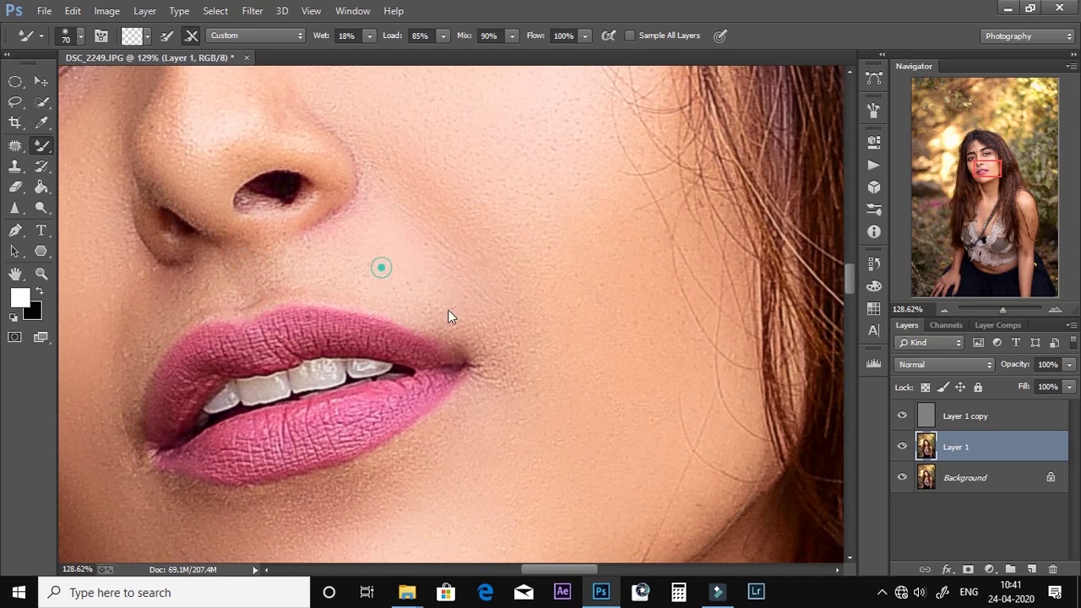
pyautogui.moveTo(586, 203); pyautogui.dragTo(534, 312)
pyautogui.press(']')
pyautogui.press(']')
pyautogui.moveTo(622, 309); pyautogui.dragTo(593, 306)
pyautogui.scroll(2, 407, 291)
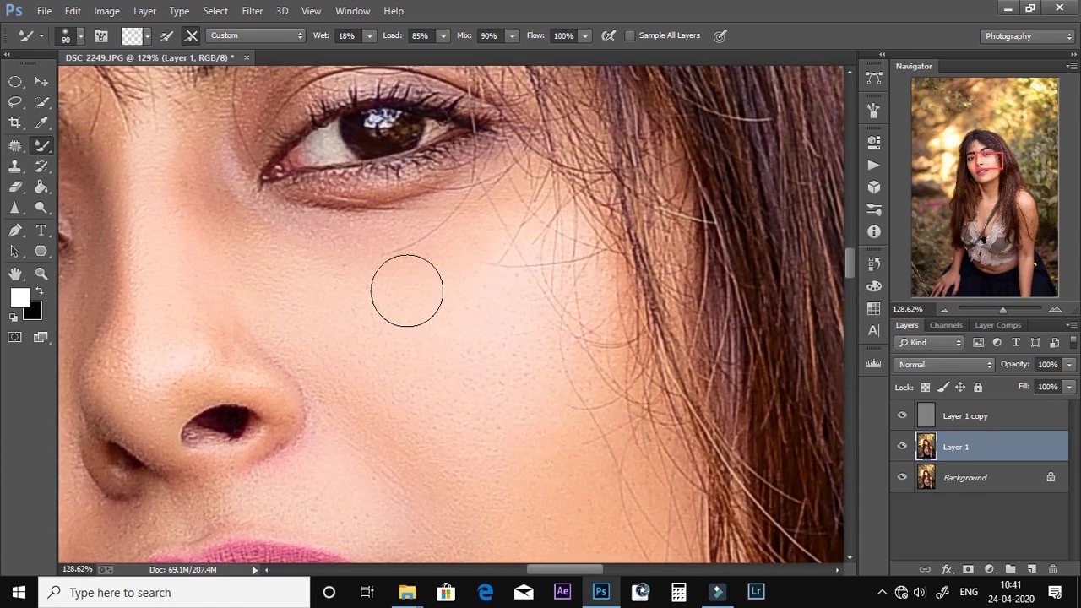
pyautogui.scroll(1, 406, 291)
pyautogui.press('[')
pyautogui.scroll(2, 229, 135)
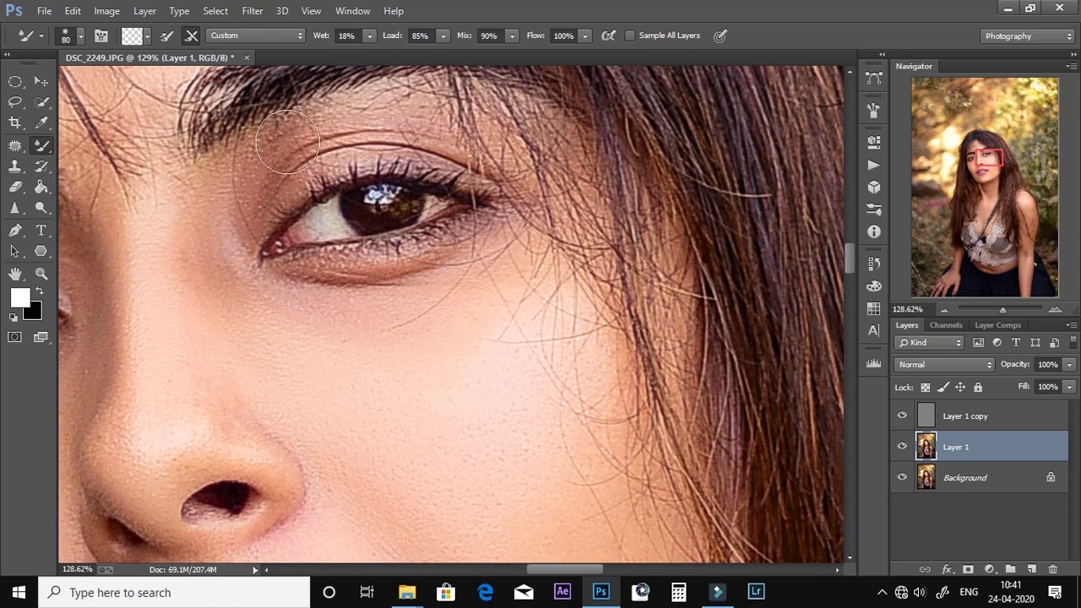
pyautogui.scroll(-3, 515, 245)
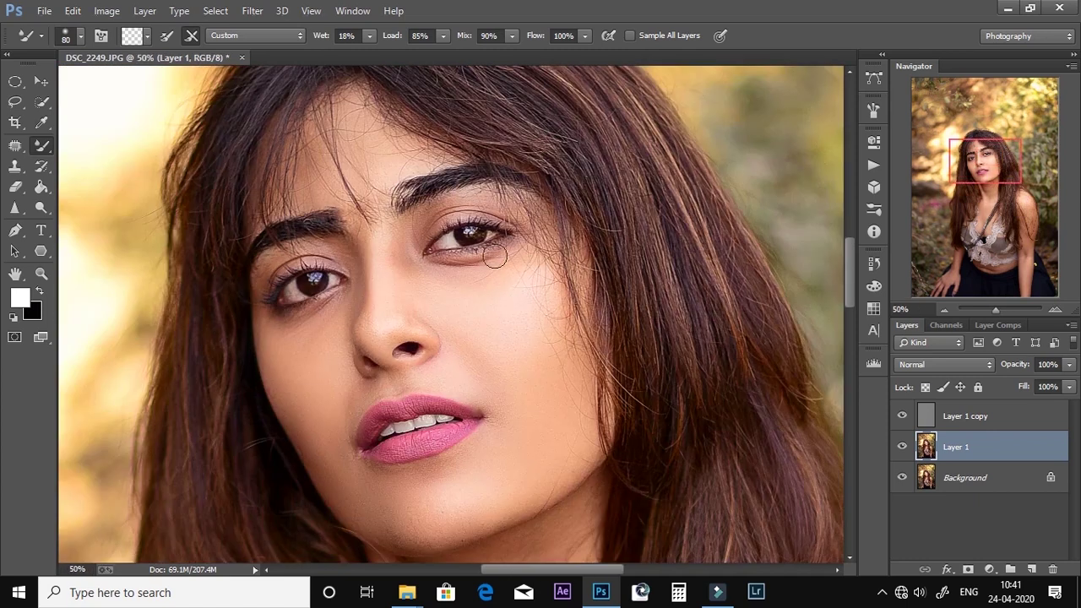
# Set the Mixer Brush to 163 px and blend the skin across the neck below the chin
pyautogui.scroll(-1, 494, 291)
pyautogui.scroll(-2, 461, 256)
pyautogui.scroll(-3, 489, 321)
pyautogui.scroll(3, 492, 361)
pyautogui.rightClick(424, 322)
pyautogui.click(569, 365)
pyautogui.click(497, 294)
pyautogui.moveTo(404, 267)
pyautogui.mouseDown()
pyautogui.moveTo(559, 210)
pyautogui.moveTo(517, 287)
pyautogui.mouseUp()
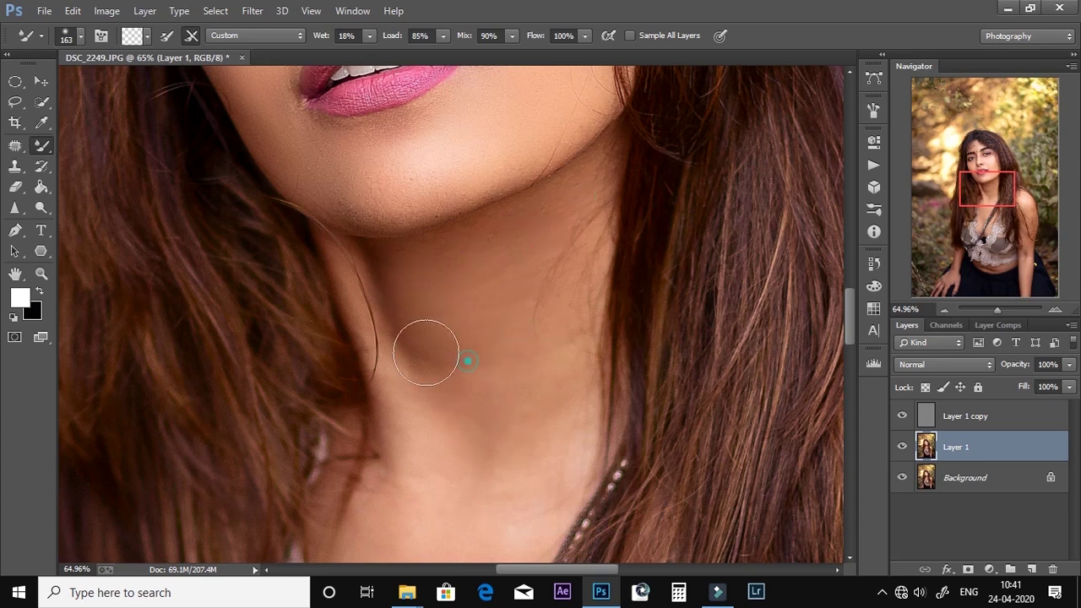
# Enlarge the Mixer Brush to 184 px and smooth the skin on the chest between the lace edges
pyautogui.scroll(-2, 461, 475)
pyautogui.scroll(-5, 456, 513)
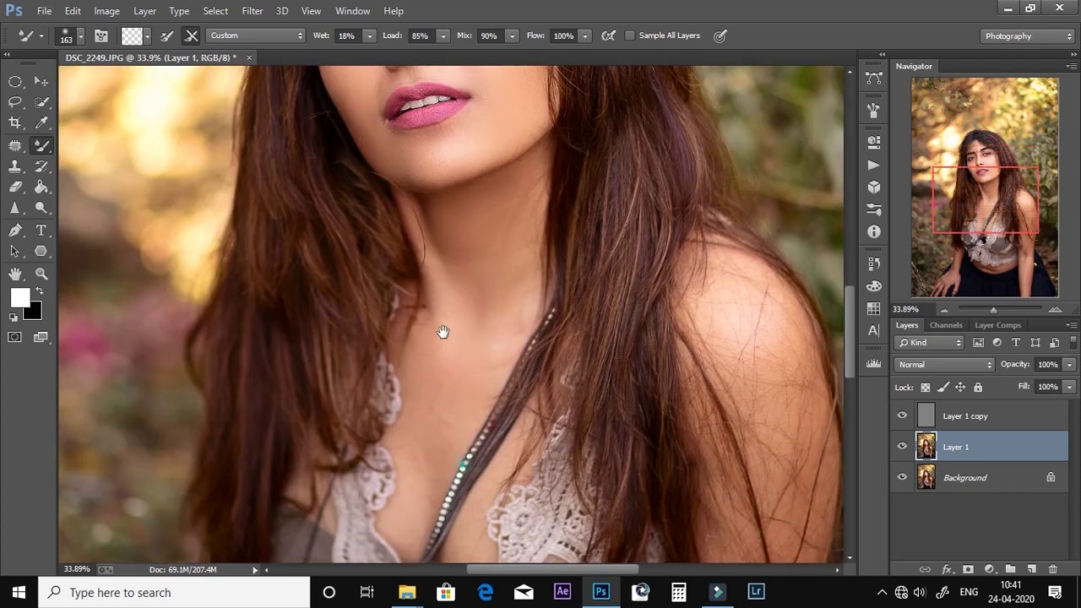
pyautogui.scroll(3, 429, 315)
pyautogui.rightClick(429, 311)
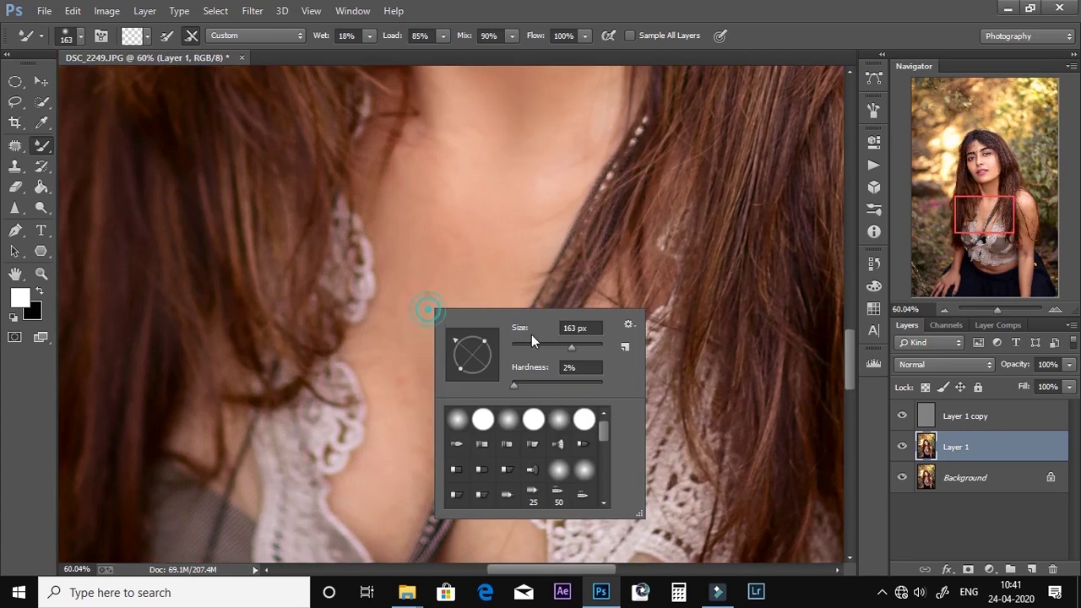
pyautogui.moveTo(440, 245); pyautogui.dragTo(444, 326)
pyautogui.moveTo(414, 196); pyautogui.dragTo(416, 291)
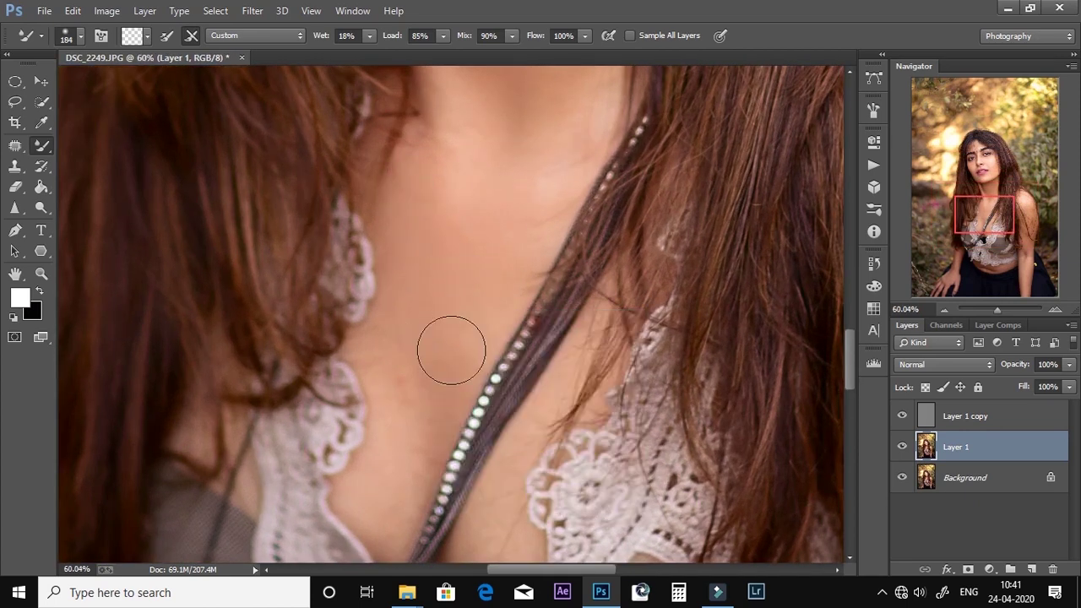
pyautogui.scroll(-3, 395, 427)
pyautogui.moveTo(398, 352)
pyautogui.mouseDown()
pyautogui.moveTo(391, 381)
pyautogui.moveTo(412, 407)
pyautogui.mouseUp()
pyautogui.scroll(-4, 497, 397)
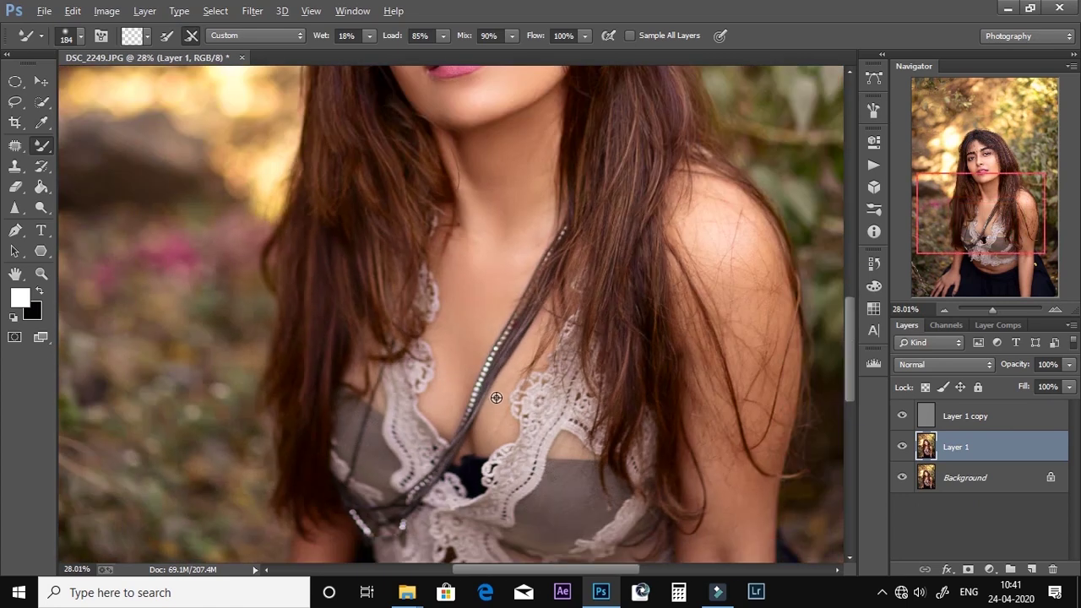
# Inspect the arms and waist, and compare the retouched face with the original Background layer
pyautogui.moveTo(639, 323); pyautogui.dragTo(417, 229)
pyautogui.scroll(-2, 490, 188)
pyautogui.scroll(-2, 495, 393)
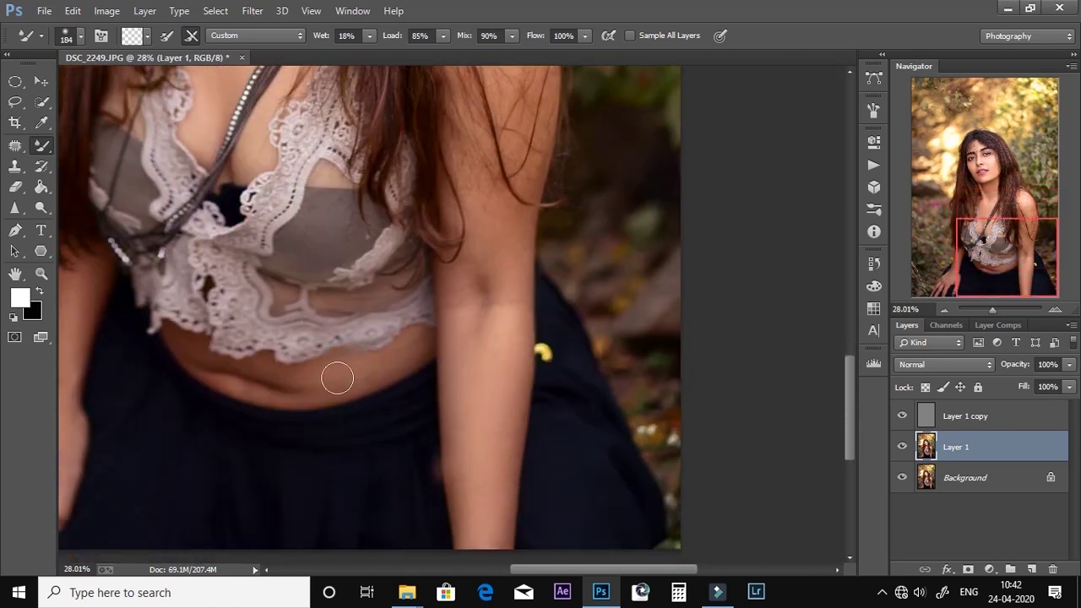
pyautogui.scroll(6, 405, 330)
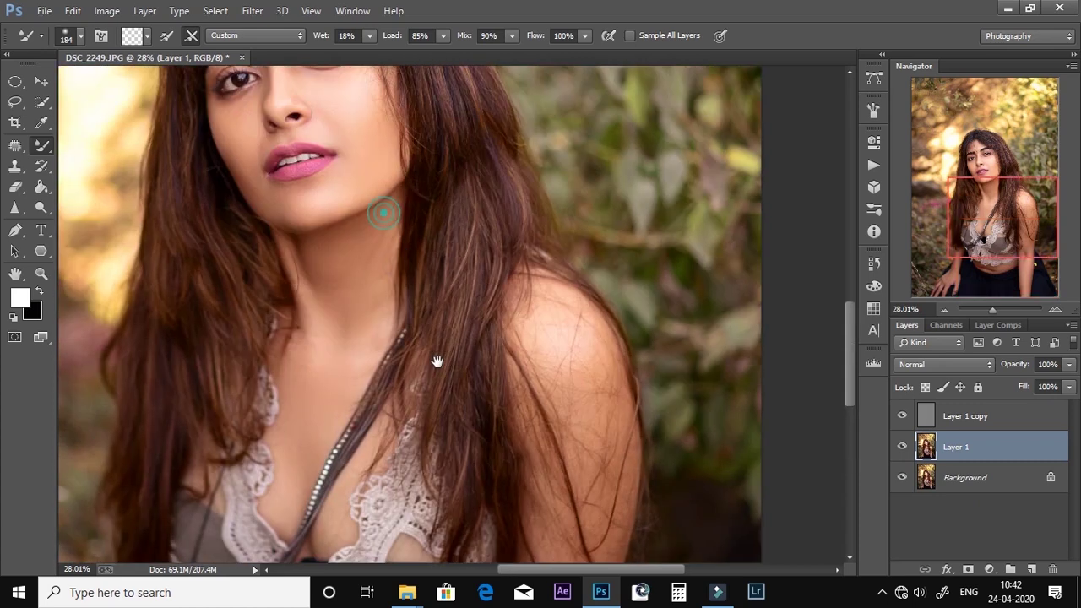
pyautogui.scroll(5, 445, 307)
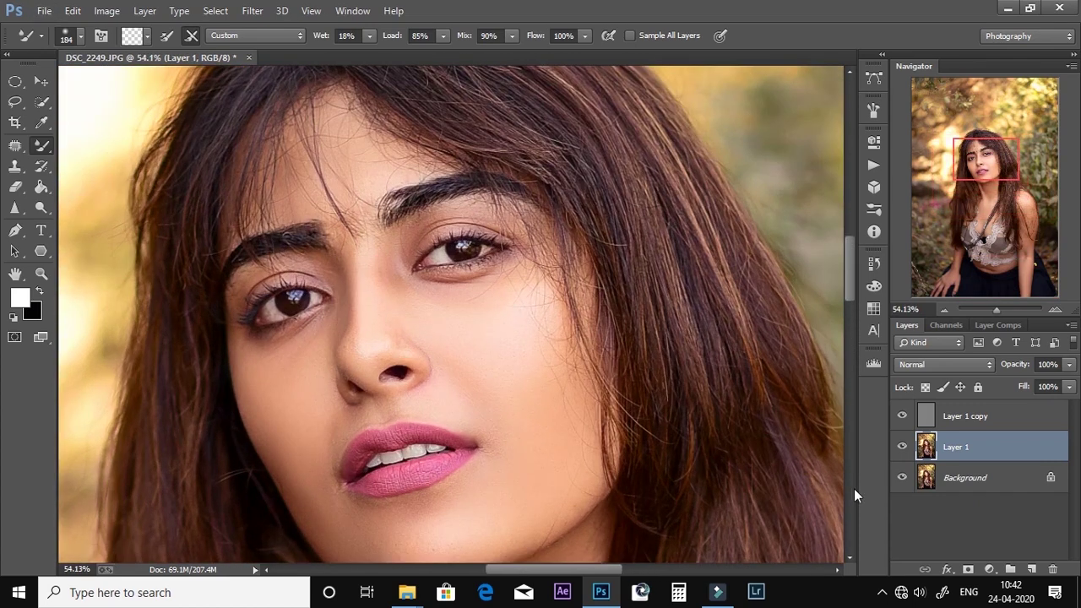
pyautogui.keyDown('alt'); pyautogui.click(895, 477); pyautogui.keyUp('alt')
pyautogui.keyDown('alt'); pyautogui.click(894, 477); pyautogui.keyUp('alt')
pyautogui.keyDown('alt'); pyautogui.click(895, 477); pyautogui.keyUp('alt')
pyautogui.keyDown('alt'); pyautogui.click(895, 477); pyautogui.keyUp('alt')
# Lower the opacity of Layer 1 to 84% and compare the skin with the Background layer, both close up and across the face
pyautogui.click(1070, 365)
pyautogui.scroll(3, 487, 343)
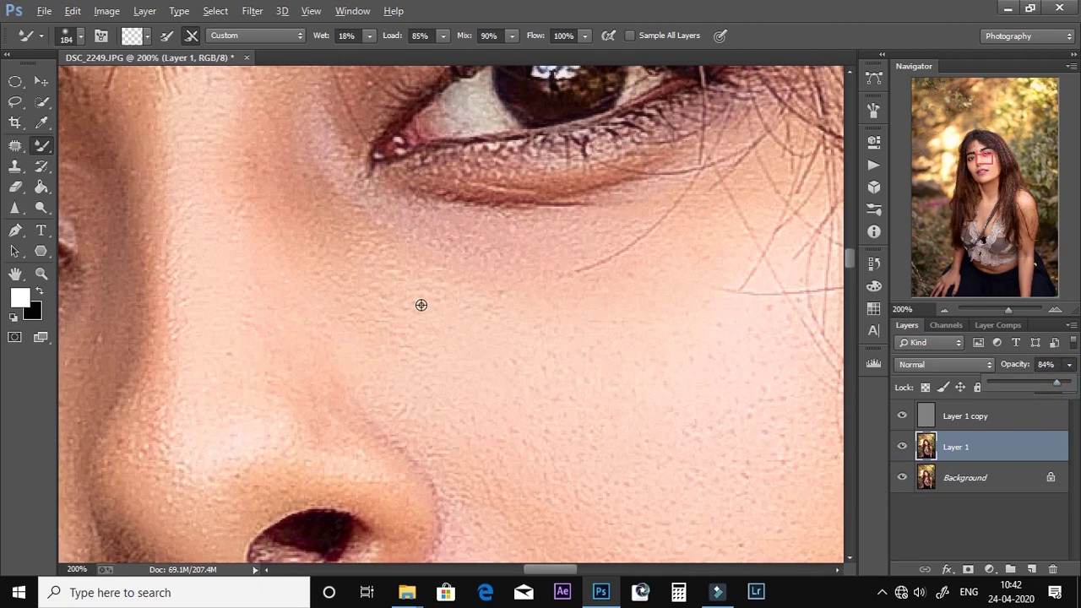
pyautogui.keyDown('alt'); pyautogui.click(902, 477); pyautogui.keyUp('alt')
pyautogui.keyDown('alt'); pyautogui.click(903, 477); pyautogui.keyUp('alt')
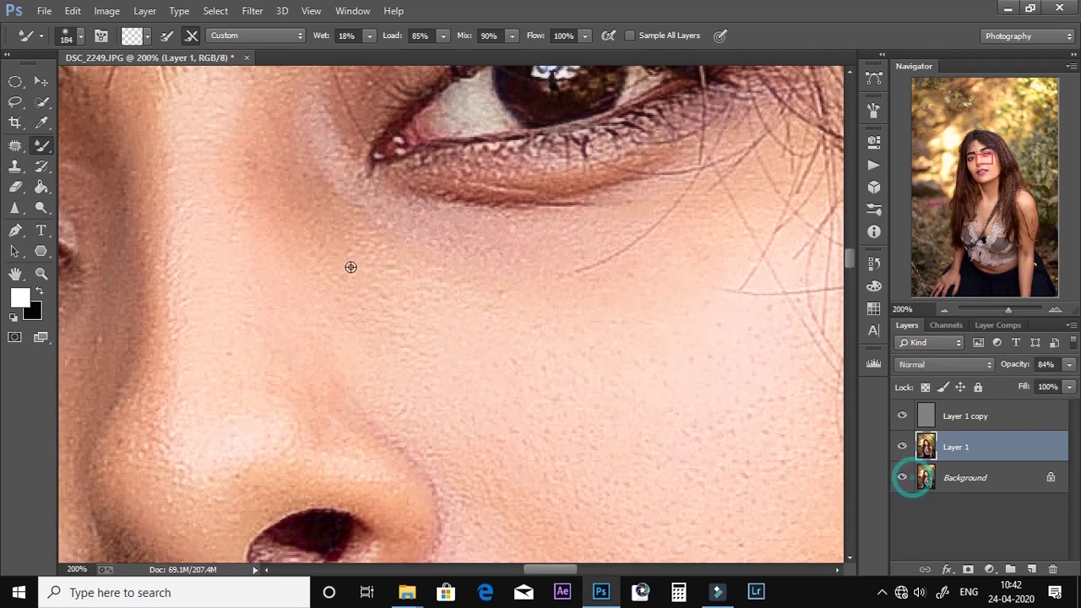
pyautogui.scroll(-3, 438, 332)
pyautogui.scroll(1, 548, 341)
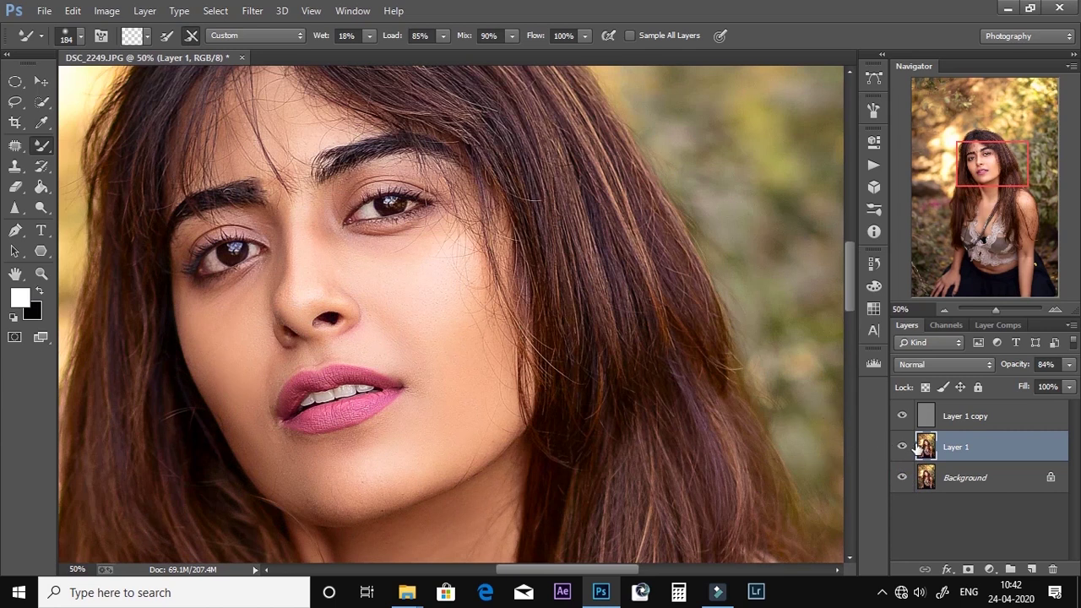
pyautogui.keyDown('alt'); pyautogui.click(902, 478); pyautogui.keyUp('alt')
pyautogui.keyDown('alt'); pyautogui.click(902, 477); pyautogui.keyUp('alt')
pyautogui.keyDown('alt'); pyautogui.click(902, 477); pyautogui.keyUp('alt')
pyautogui.keyDown('alt'); pyautogui.click(903, 477); pyautogui.keyUp('alt')
pyautogui.keyDown('alt'); pyautogui.click(902, 478); pyautogui.keyUp('alt')
pyautogui.keyDown('alt'); pyautogui.click(902, 477); pyautogui.keyUp('alt')
# Stamp all visible layers into a new layer above Layer 1 copy
pyautogui.click(963, 416)
pyautogui.scroll(-2, 350, 289)
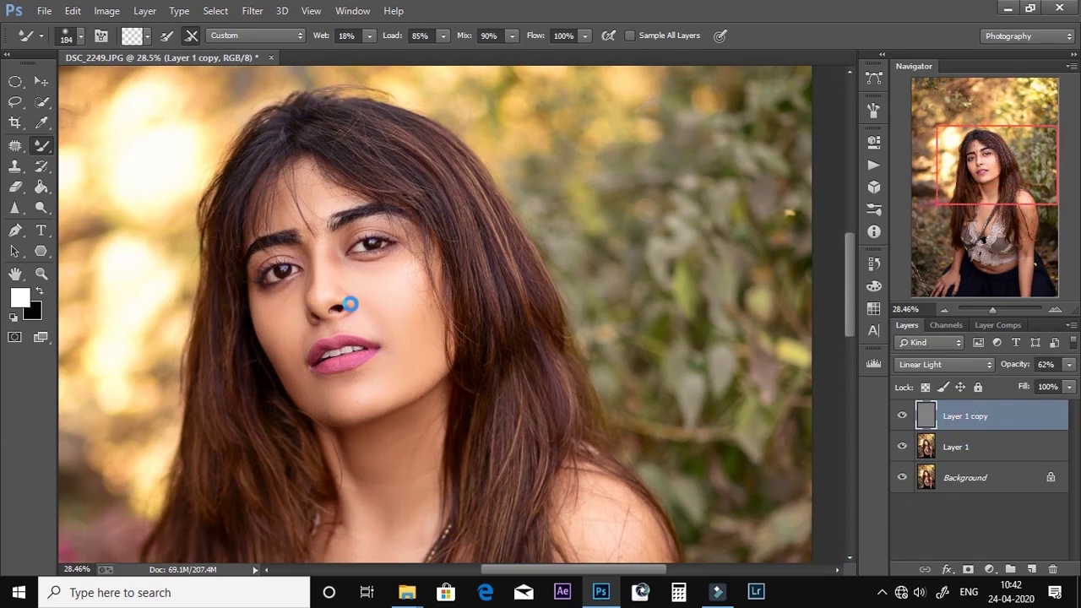
pyautogui.hotkey('ctrl', 'shift', 'alt', 'e')
pyautogui.hotkey('ctrl', 'shift', 'a')
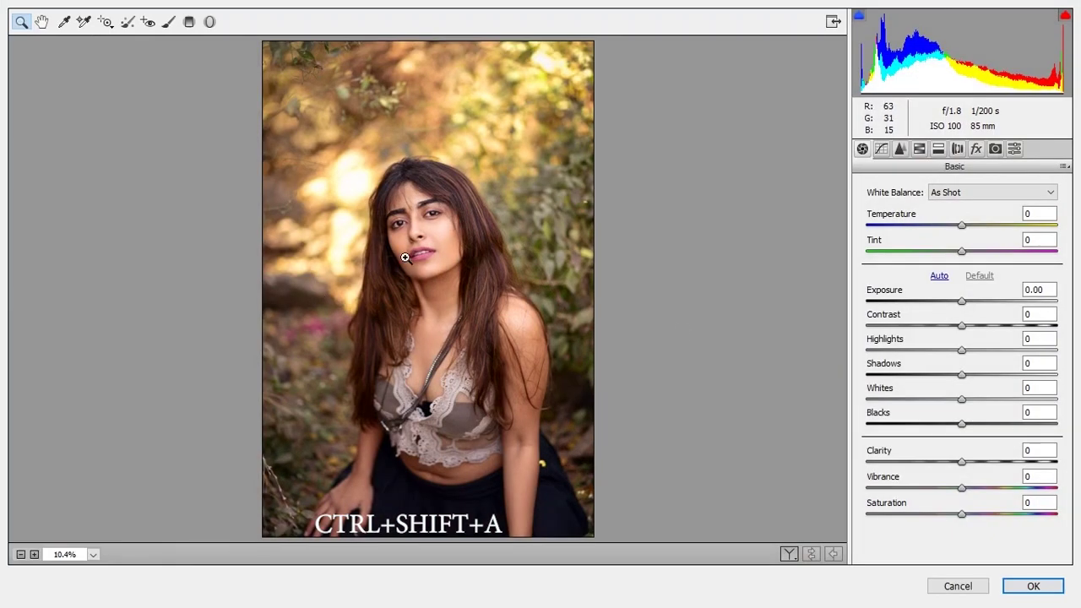
pyautogui.click(1015, 149)
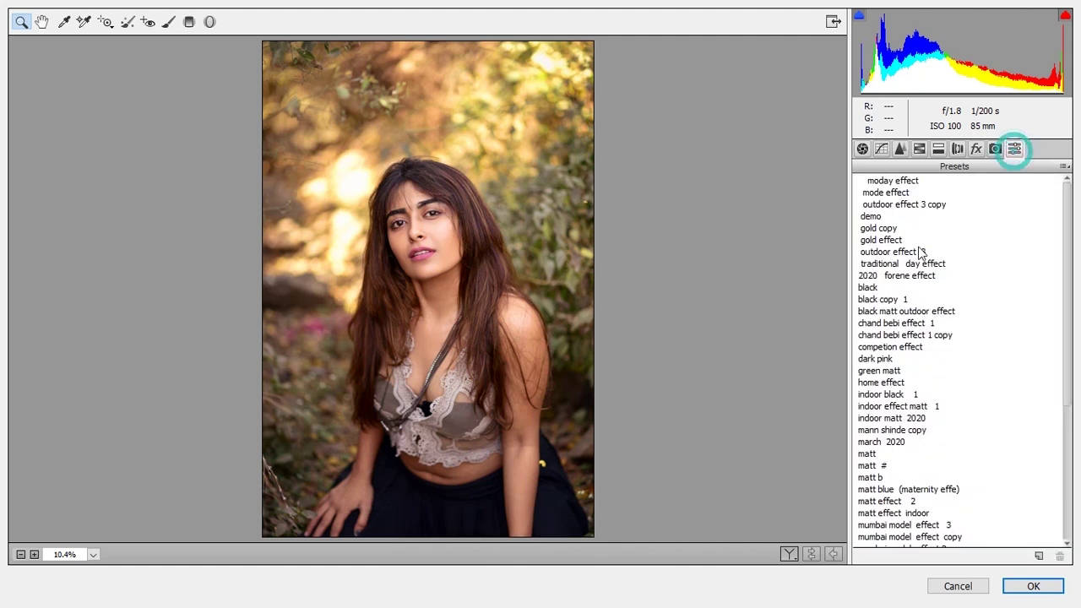
pyautogui.click(883, 278)
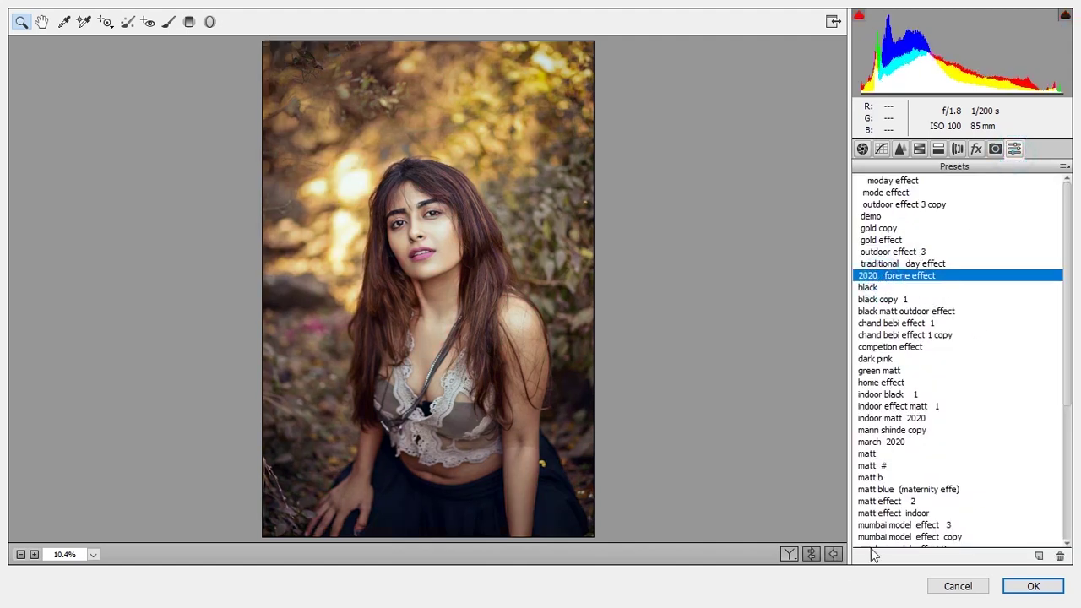
pyautogui.click(963, 587)
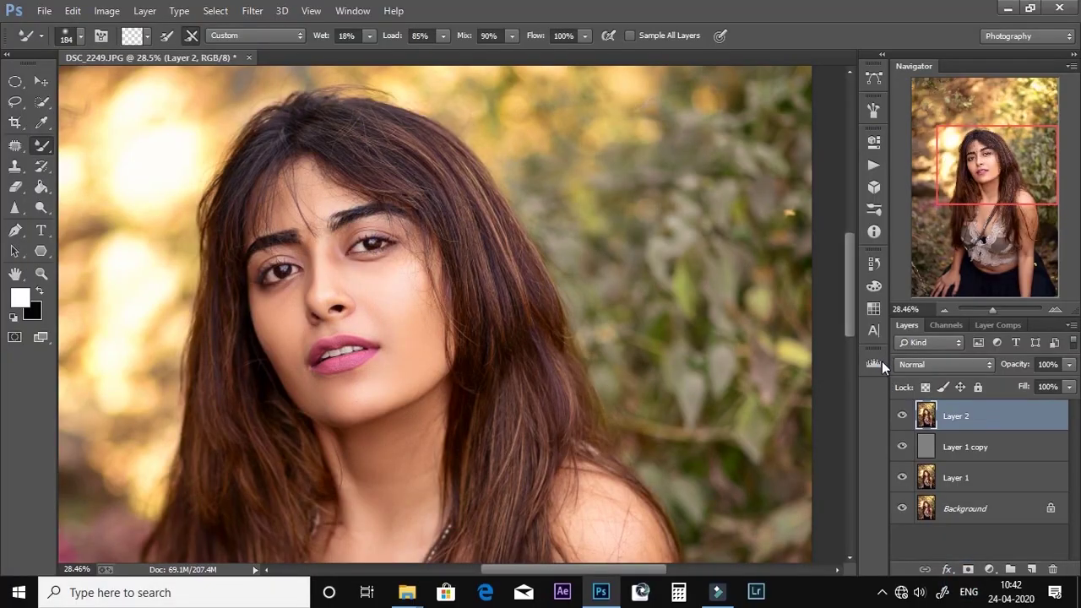
# Open the stamped layer in Camera Raw and split-tone the highlights with hue 185 and saturation 12
pyautogui.hotkey('ctrl', 'shift', 'a')
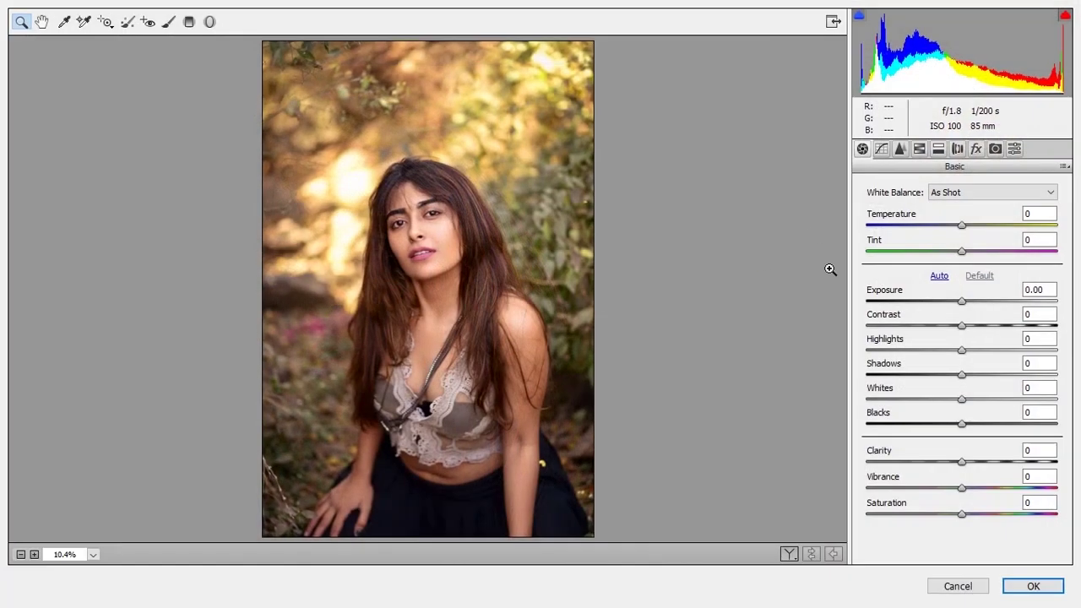
pyautogui.click(957, 149)
pyautogui.click(938, 150)
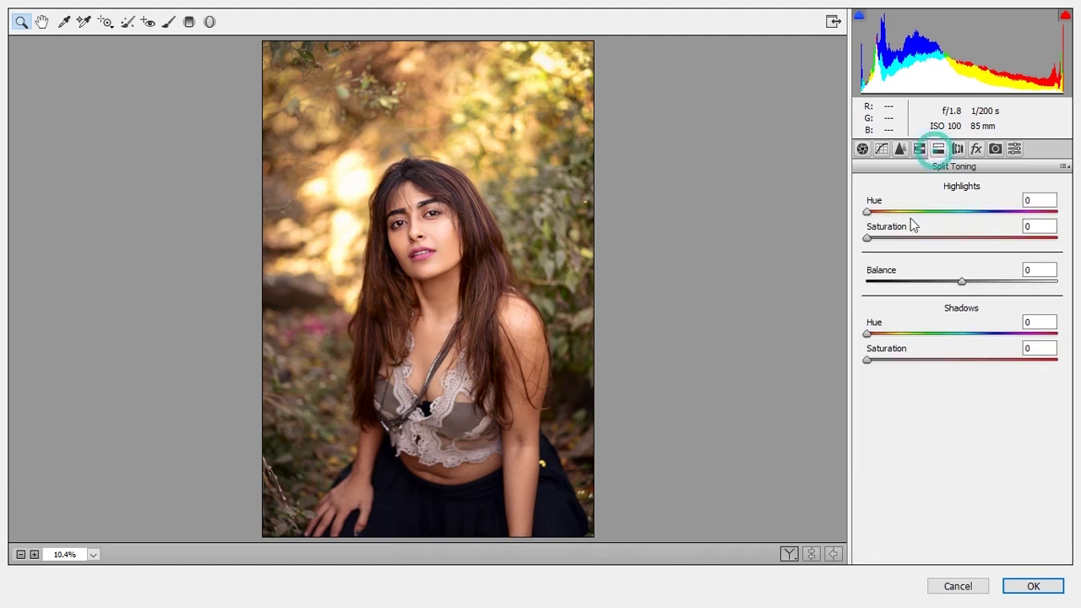
pyautogui.moveTo(965, 221); pyautogui.dragTo(969, 218)
pyautogui.moveTo(878, 241); pyautogui.dragTo(898, 244)
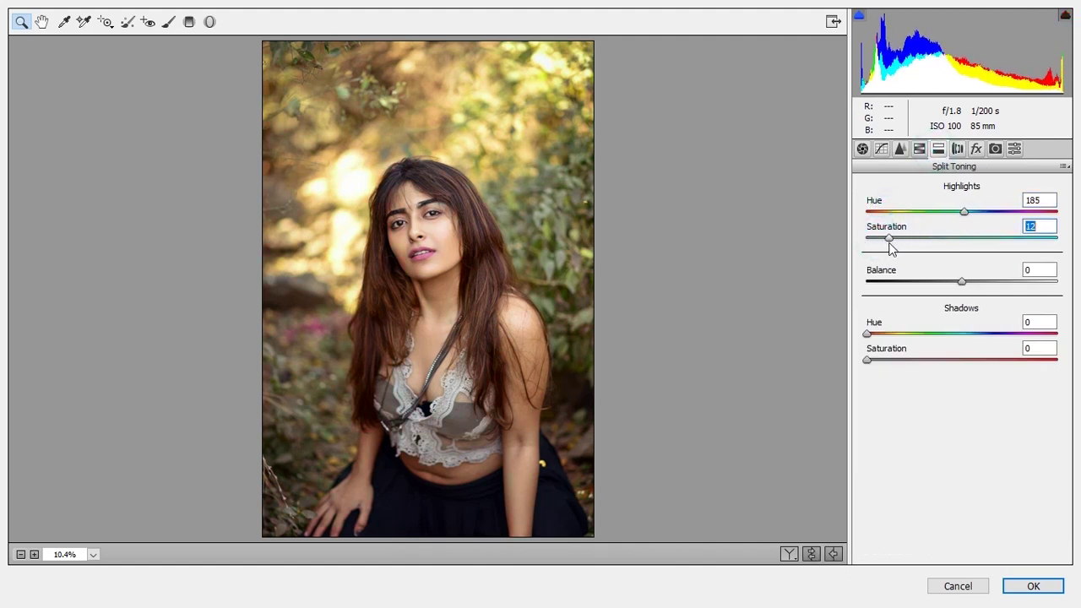
# Set the split-toning balance to +4 and tone the shadows with hue 360 and saturation 5
pyautogui.moveTo(888, 283); pyautogui.dragTo(995, 290)
pyautogui.moveTo(884, 335); pyautogui.dragTo(1080, 336)
pyautogui.click(883, 362)
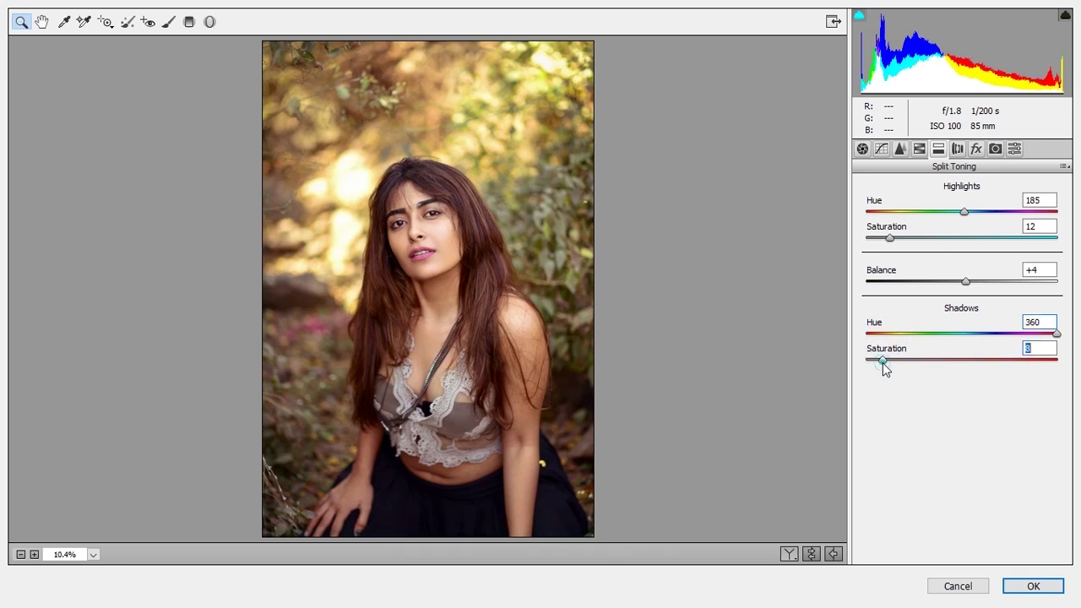
pyautogui.moveTo(880, 364); pyautogui.dragTo(877, 364)
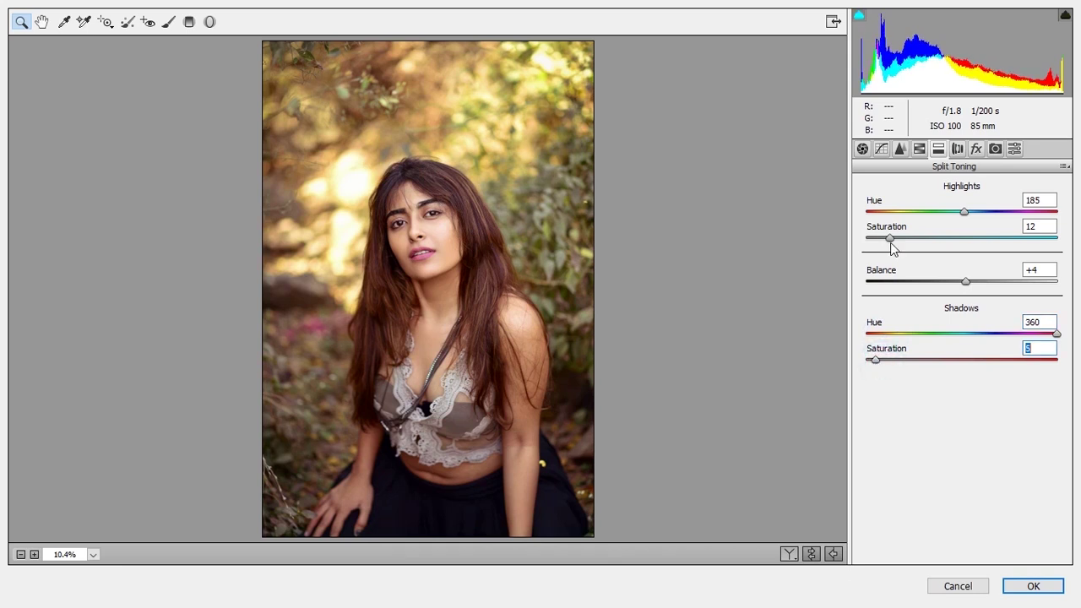
# Set the split-toning highlights saturation to 16 and compare the face before and after the toning
pyautogui.moveTo(898, 243); pyautogui.dragTo(903, 243)
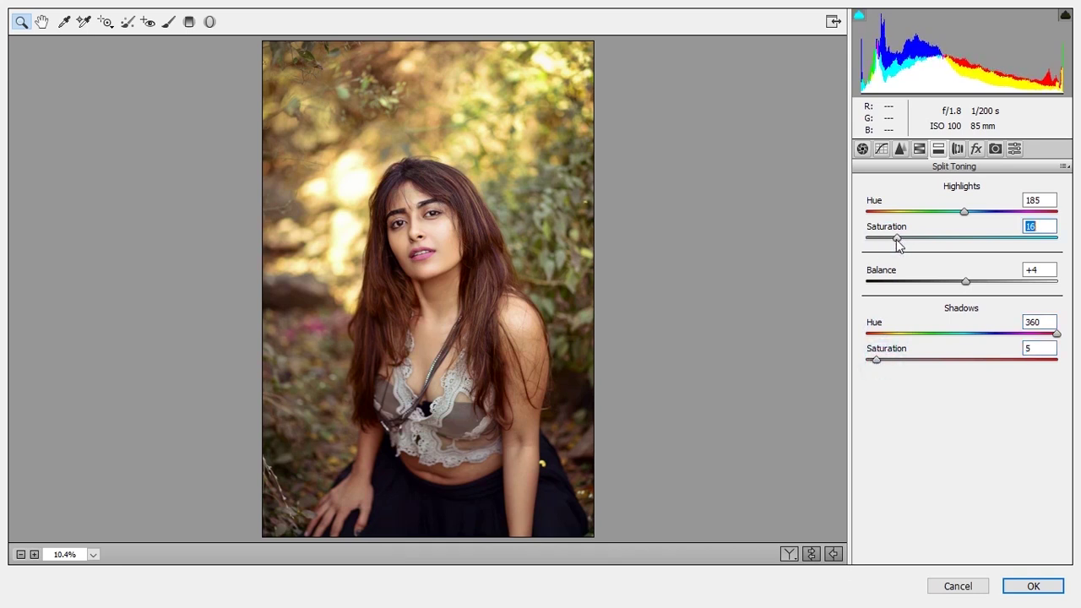
pyautogui.click(562, 196)
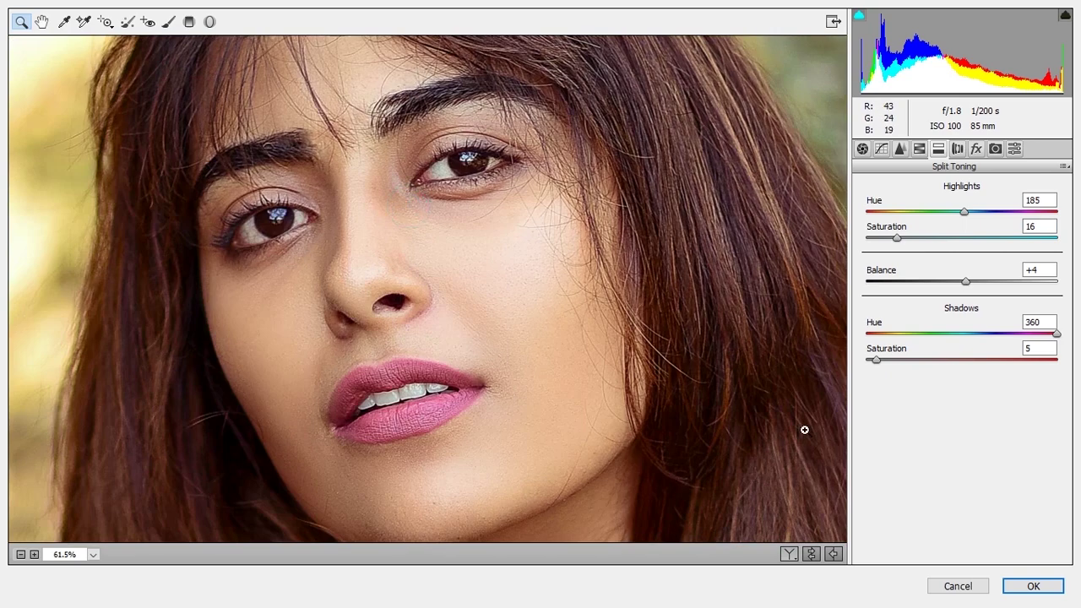
pyautogui.click(811, 554)
pyautogui.click(811, 554)
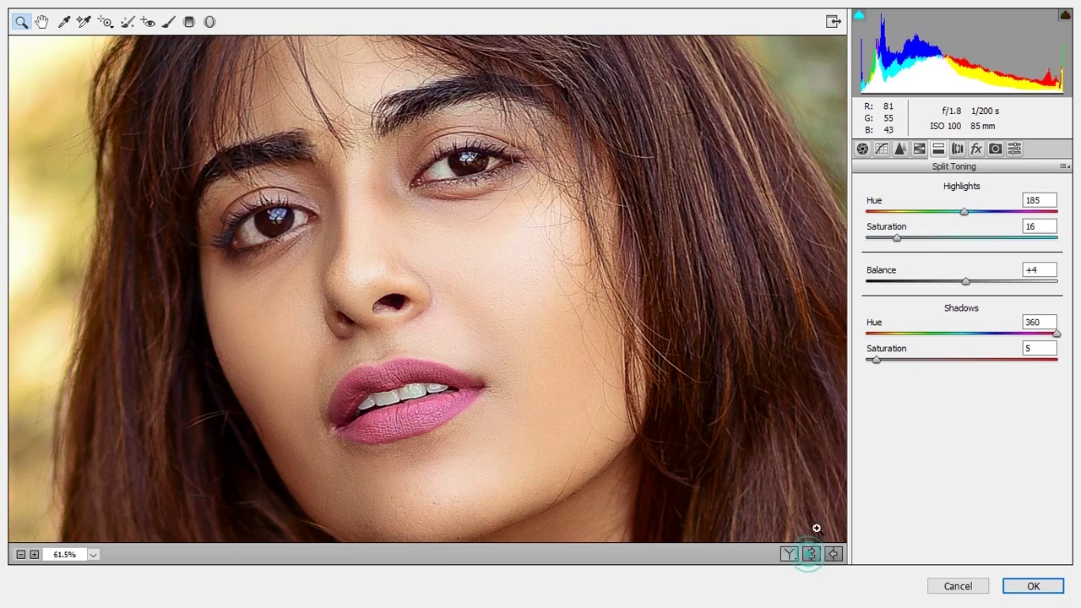
pyautogui.keyDown('alt'); pyautogui.click(403, 269); pyautogui.keyUp('alt')
pyautogui.keyDown('alt'); pyautogui.click(403, 268); pyautogui.keyUp('alt')
pyautogui.keyDown('alt'); pyautogui.click(405, 267); pyautogui.keyUp('alt')
pyautogui.click(414, 260)
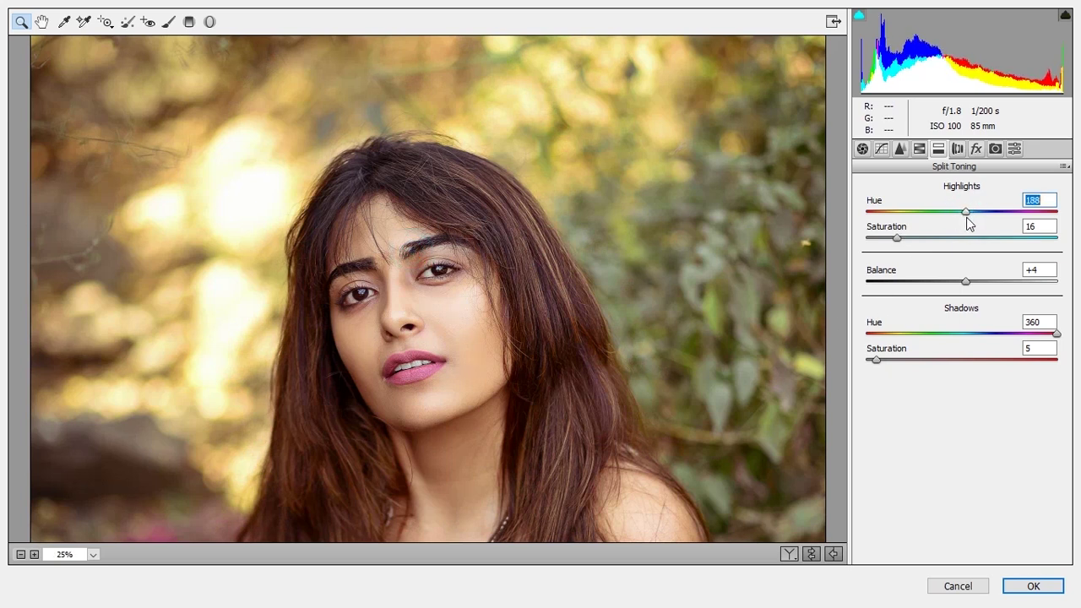
# Set the split-toning balance to -37 and the highlights saturation to 31, and compare the portrait before and after
pyautogui.moveTo(895, 238); pyautogui.dragTo(886, 239)
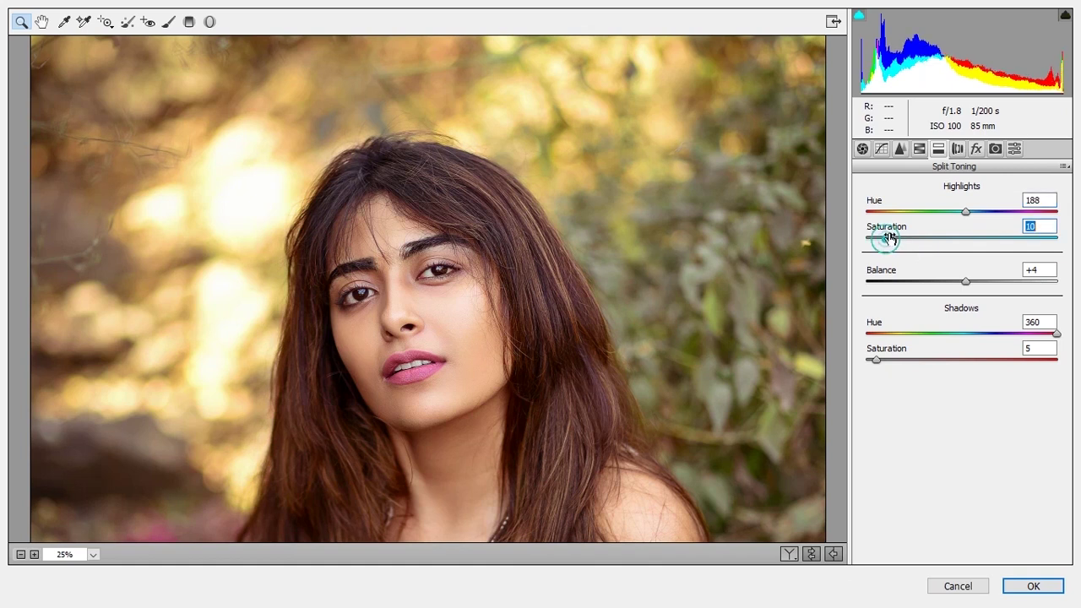
pyautogui.moveTo(963, 289); pyautogui.dragTo(928, 288)
pyautogui.moveTo(916, 238); pyautogui.dragTo(928, 240)
pyautogui.keyDown('alt'); pyautogui.click(548, 272); pyautogui.keyUp('alt')
pyautogui.keyDown('alt'); pyautogui.click(548, 273); pyautogui.keyUp('alt')
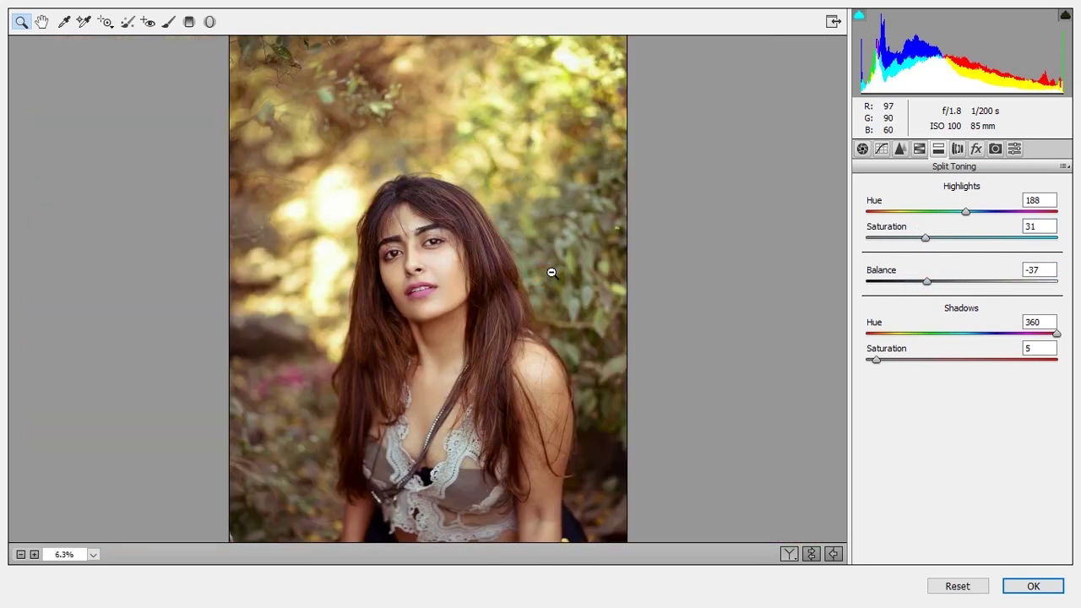
pyautogui.click(438, 278)
pyautogui.click(812, 555)
pyautogui.click(811, 555)
pyautogui.keyDown('alt'); pyautogui.click(529, 340); pyautogui.keyUp('alt')
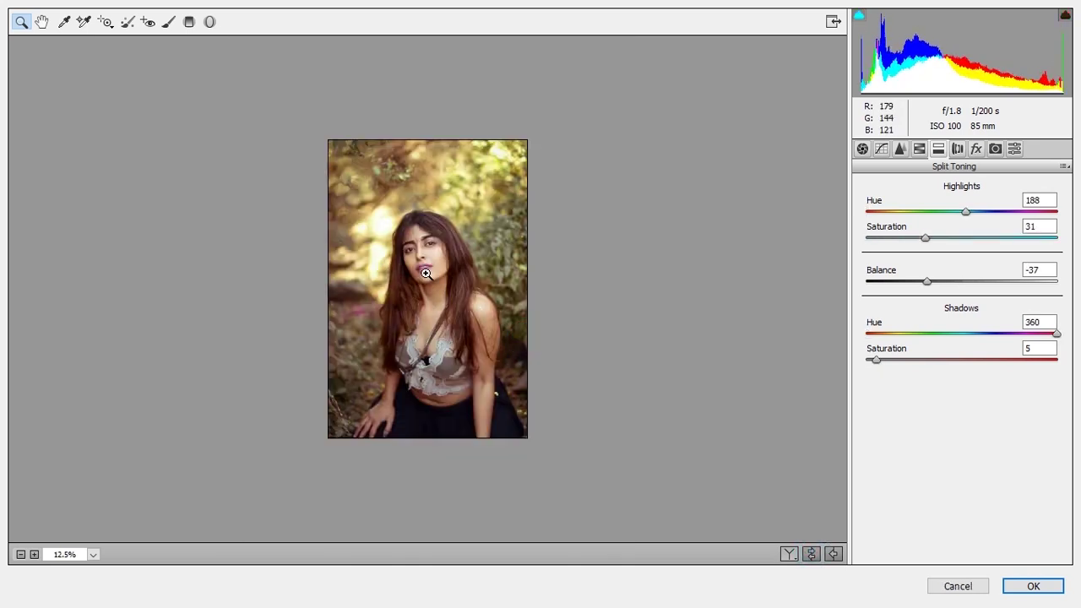
# In the HSL adjustments, try the yellows saturation at -100, and settle on -3
pyautogui.click(915, 149)
pyautogui.click(877, 216)
pyautogui.click(871, 209)
pyautogui.moveTo(910, 339); pyautogui.dragTo(820, 321)
pyautogui.click(906, 209)
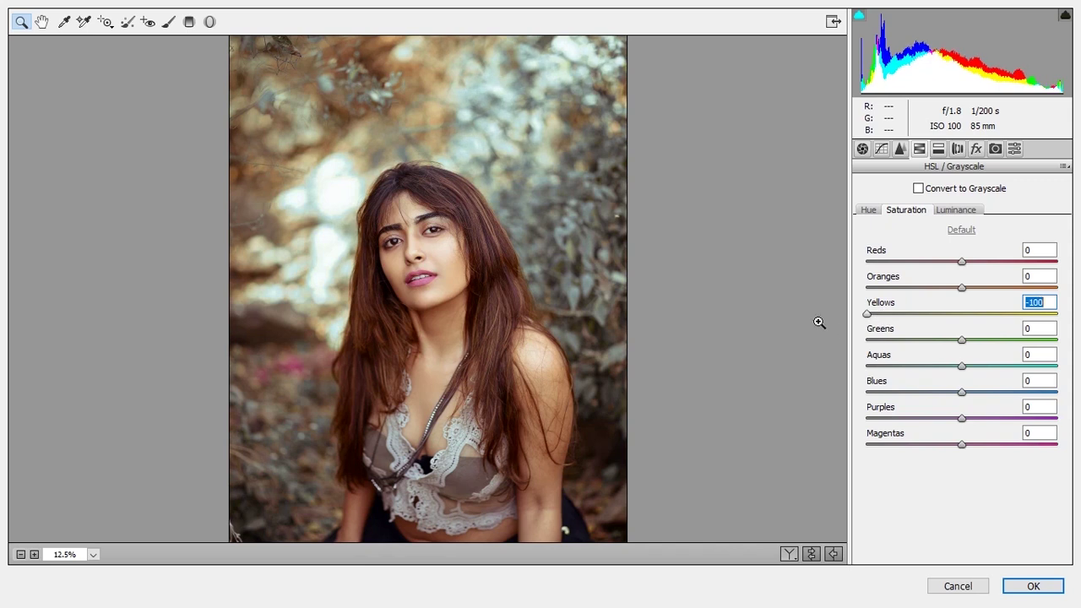
pyautogui.keyDown('alt'); pyautogui.click(459, 314); pyautogui.keyUp('alt')
pyautogui.click(410, 247)
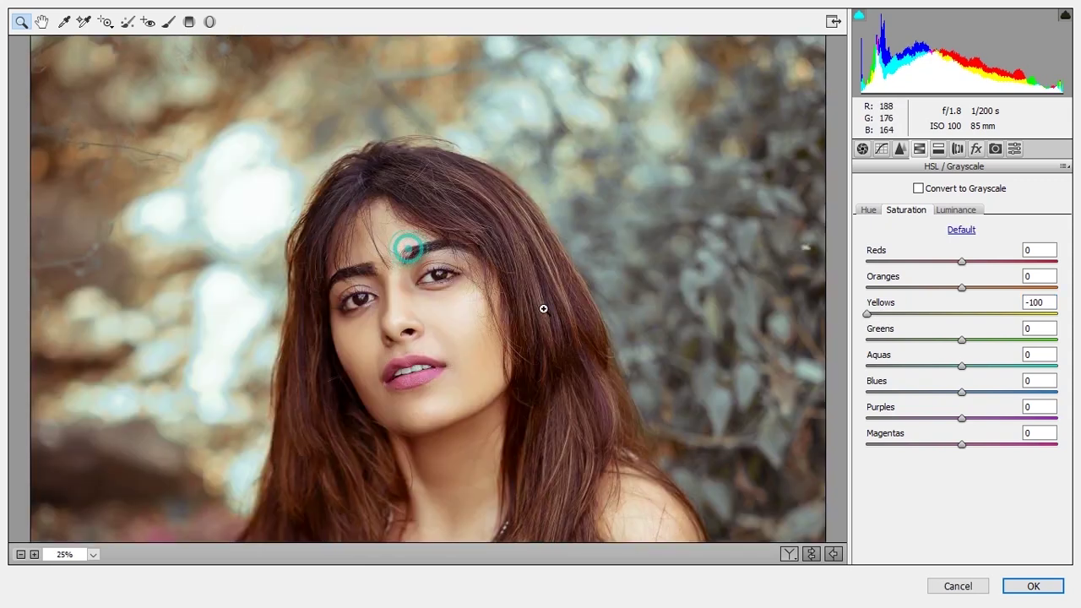
pyautogui.moveTo(867, 314); pyautogui.dragTo(898, 318)
# Shift the yellows hue to -57 and the greens hue to -99, and compare the face before and after
pyautogui.click(865, 210)
pyautogui.keyDown('alt'); pyautogui.click(546, 298); pyautogui.keyUp('alt')
pyautogui.keyDown('alt'); pyautogui.click(545, 296); pyautogui.keyUp('alt')
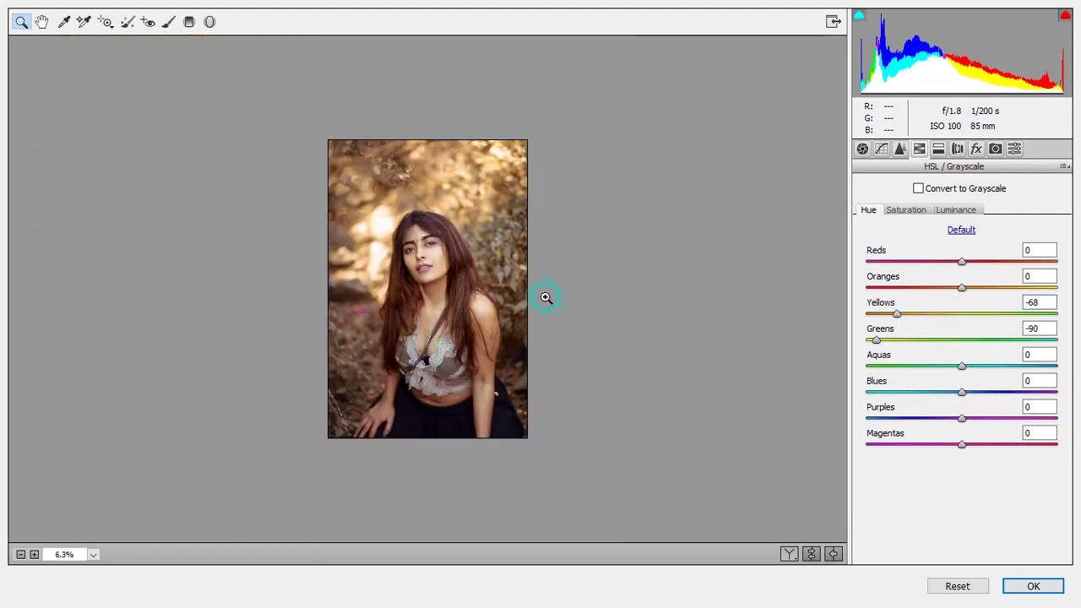
pyautogui.moveTo(885, 314); pyautogui.dragTo(870, 356)
pyautogui.click(418, 253)
pyautogui.click(416, 252)
pyautogui.click(417, 253)
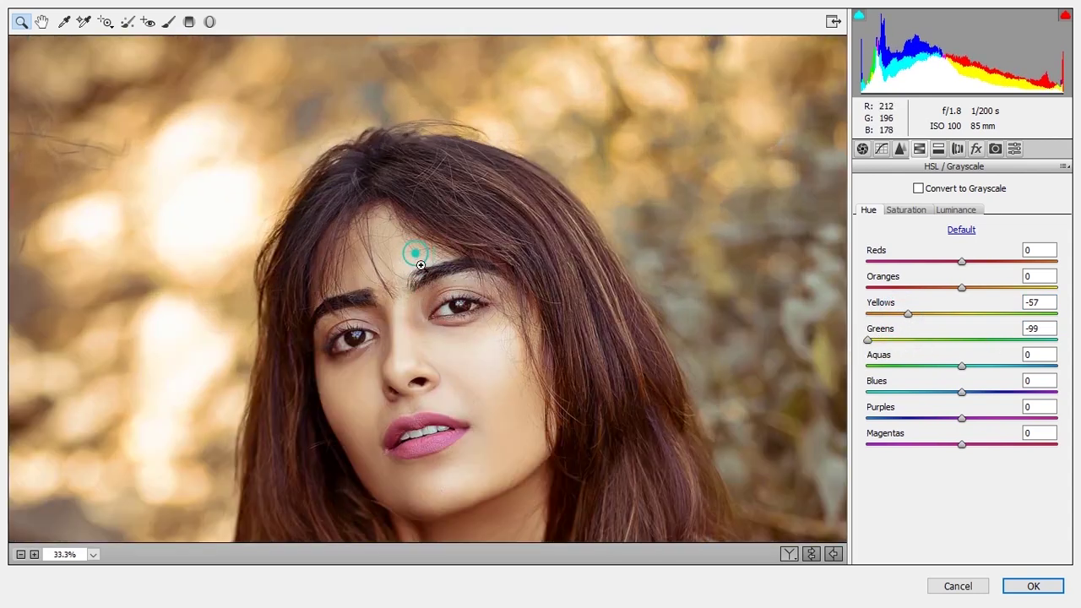
pyautogui.click(818, 554)
pyautogui.click(818, 554)
pyautogui.click(819, 554)
pyautogui.click(818, 554)
# Reduce the aquas saturation to -38 in the HSL adjustments
pyautogui.moveTo(878, 382); pyautogui.dragTo(1010, 378)
pyautogui.click(906, 210)
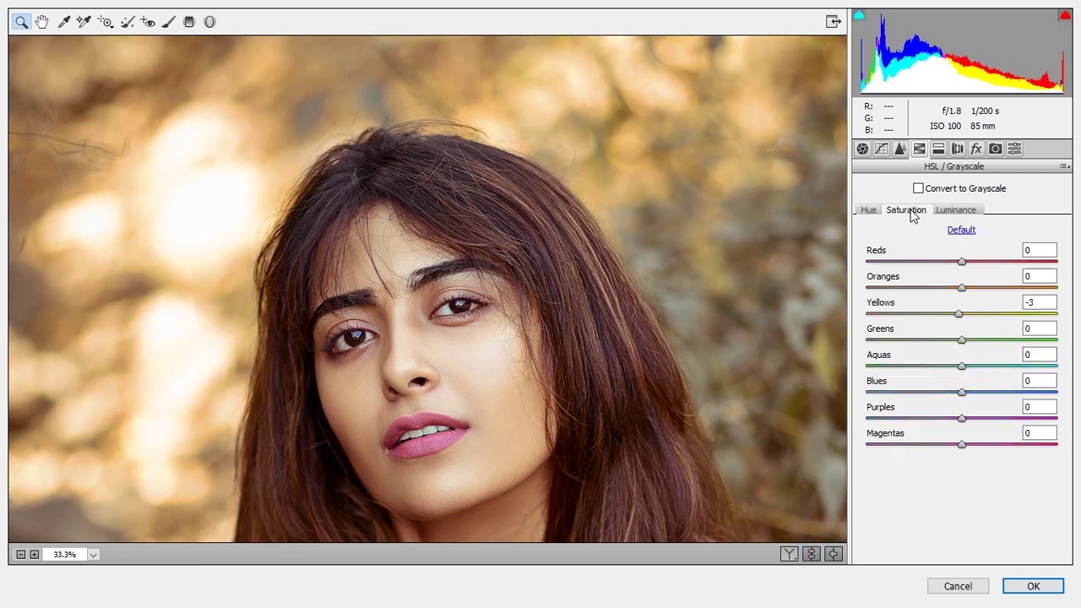
pyautogui.moveTo(932, 371); pyautogui.dragTo(831, 372)
pyautogui.keyDown('alt'); pyautogui.click(615, 374); pyautogui.keyUp('alt')
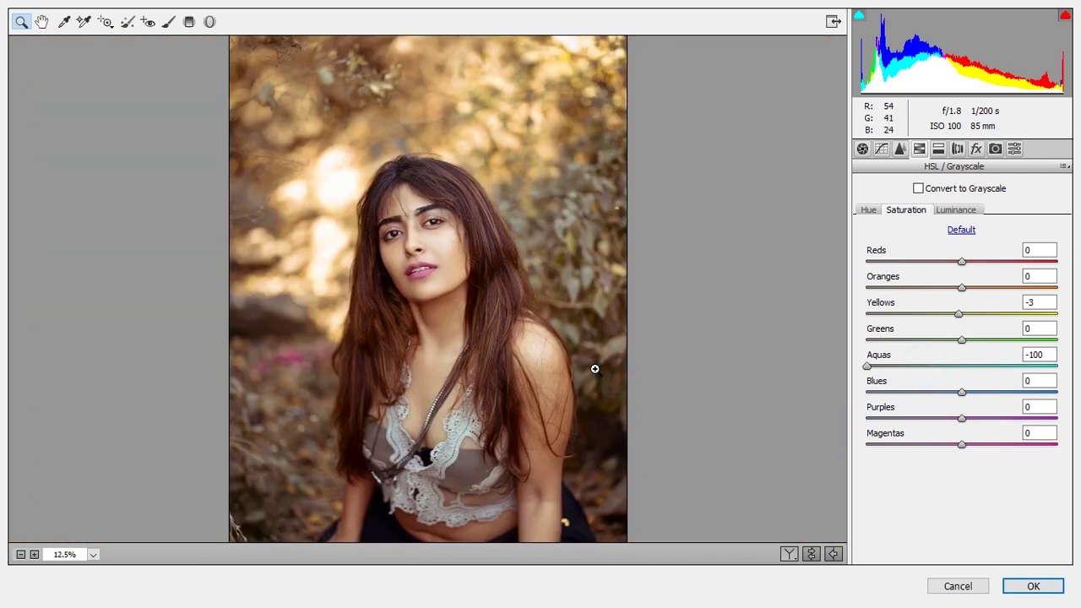
pyautogui.keyDown('alt'); pyautogui.click(592, 365); pyautogui.keyUp('alt')
pyautogui.click(492, 315)
pyautogui.click(912, 392)
pyautogui.doubleClick(914, 392)
pyautogui.click(925, 370)
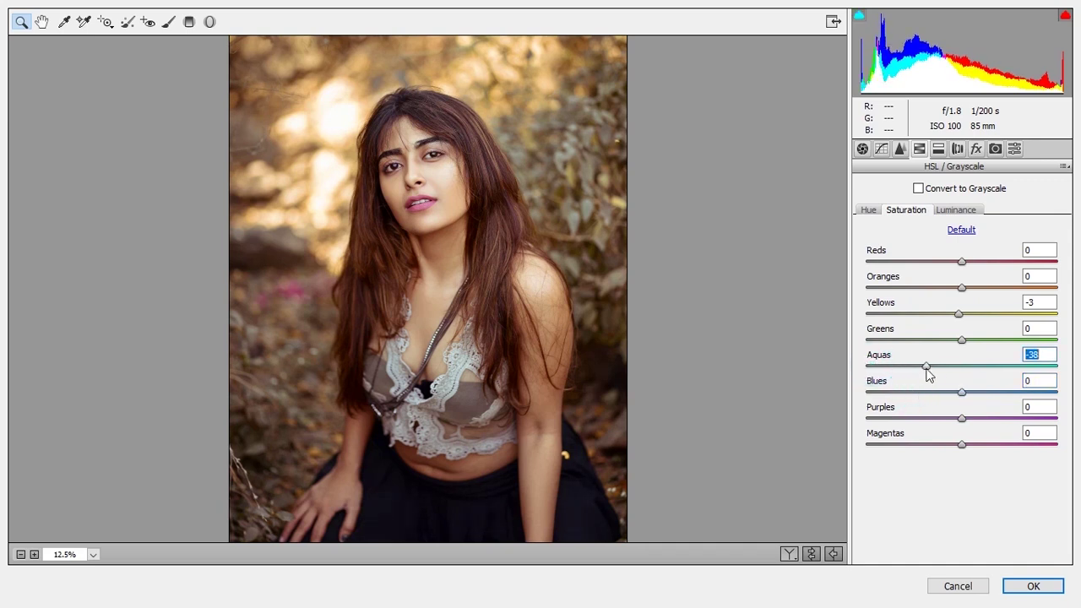
# Compare the whole portrait before and after the HSL changes, and examine the face up close
pyautogui.keyDown('alt'); pyautogui.click(597, 316); pyautogui.keyUp('alt')
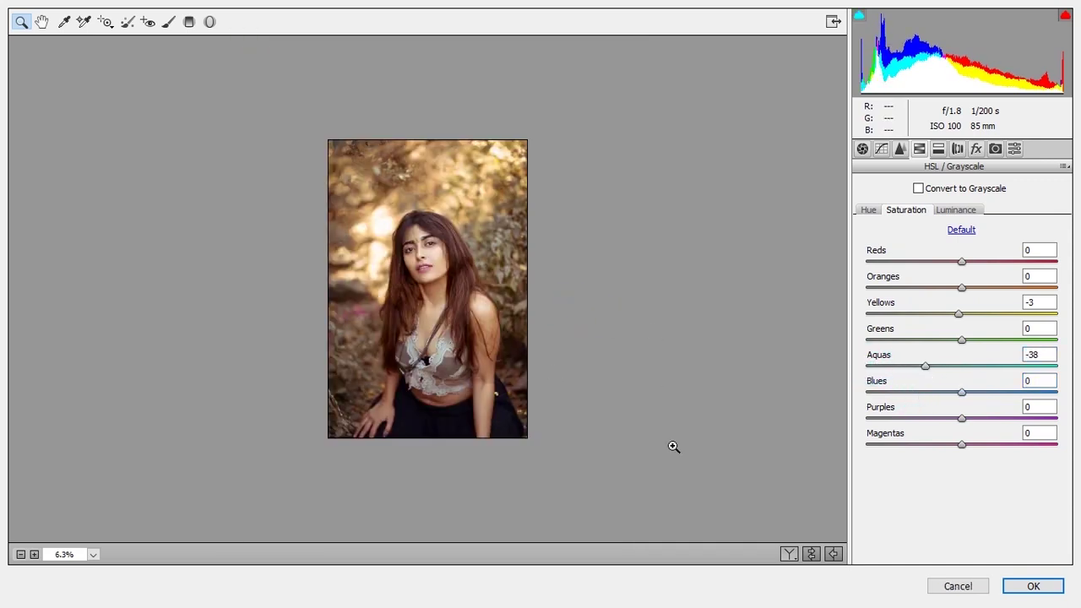
pyautogui.click(813, 557)
pyautogui.click(813, 557)
pyautogui.click(812, 557)
pyautogui.click(812, 557)
pyautogui.click(427, 261)
pyautogui.click(424, 243)
pyautogui.click(422, 291)
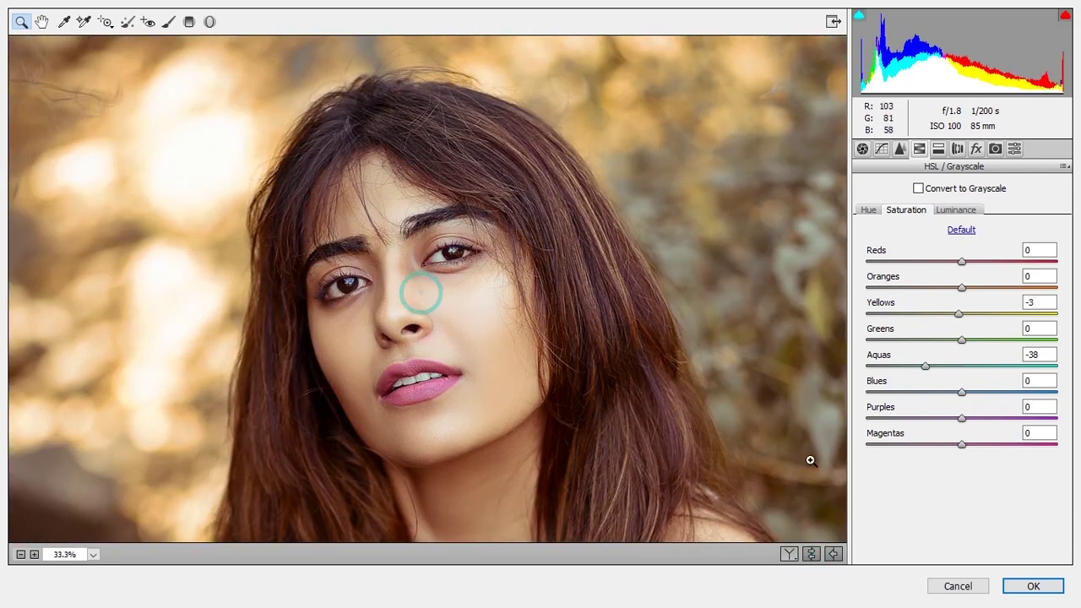
# Raise the purples and magentas saturation to +18 each, and apply the Camera Raw adjustments to the layer
pyautogui.moveTo(962, 419); pyautogui.dragTo(989, 419)
pyautogui.click(980, 443)
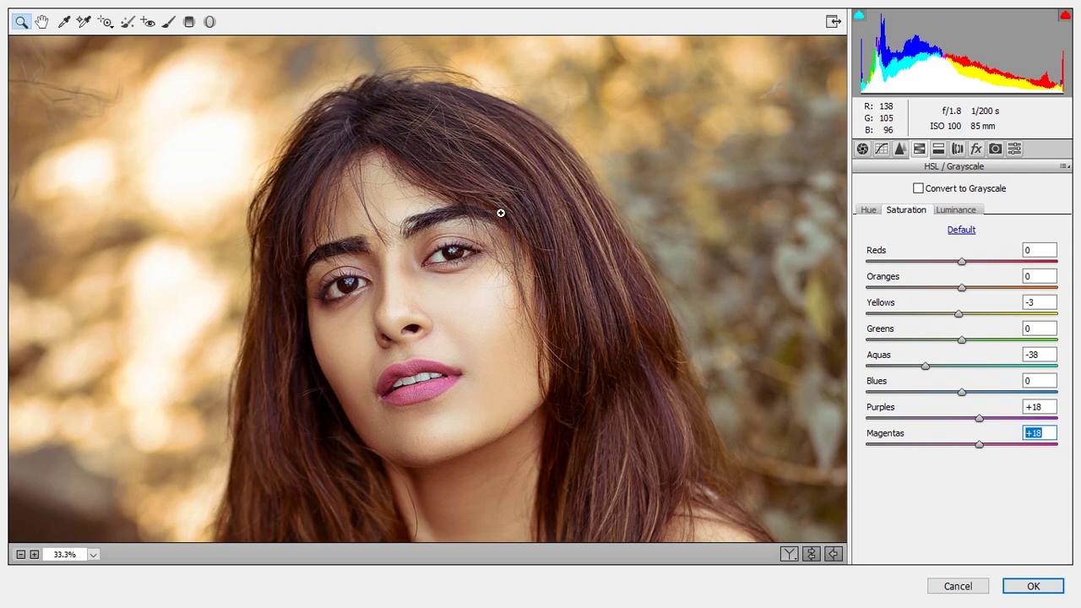
pyautogui.click(517, 167)
pyautogui.click(813, 556)
pyautogui.click(813, 555)
pyautogui.click(813, 556)
pyautogui.click(814, 556)
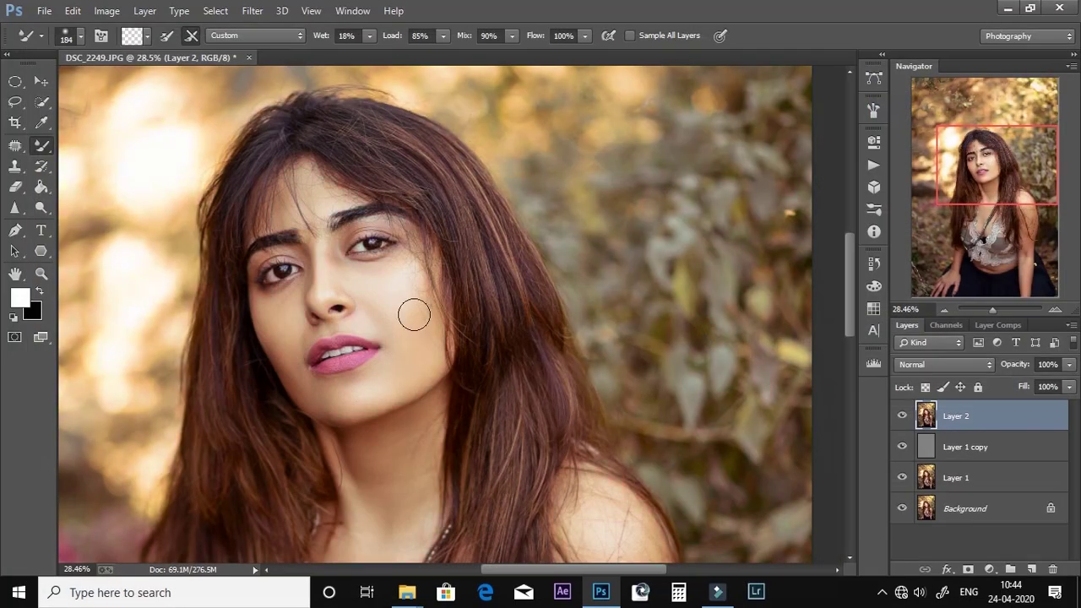
# Compare the full edited portrait with the original by isolating the Background layer, and inspect the face
pyautogui.scroll(-4, 363, 287)
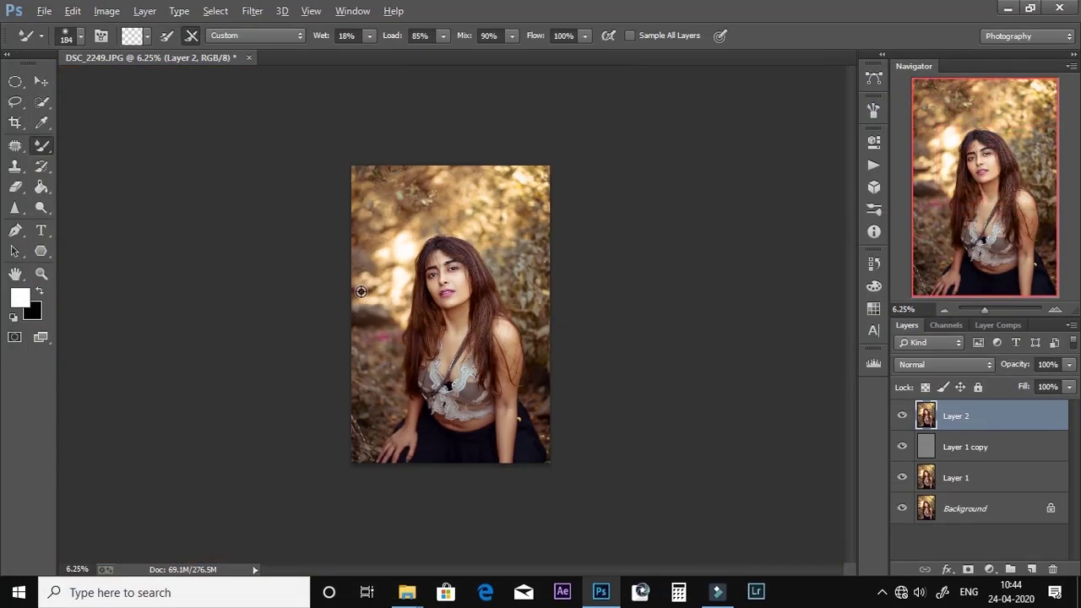
pyautogui.scroll(1, 360, 292)
pyautogui.keyDown('alt'); pyautogui.click(904, 509); pyautogui.keyUp('alt')
pyautogui.keyDown('alt'); pyautogui.click(903, 508); pyautogui.keyUp('alt')
pyautogui.keyDown('alt'); pyautogui.click(904, 509); pyautogui.keyUp('alt')
pyautogui.keyDown('alt'); pyautogui.click(904, 509); pyautogui.keyUp('alt')
pyautogui.scroll(3, 436, 255)
pyautogui.scroll(2, 436, 255)
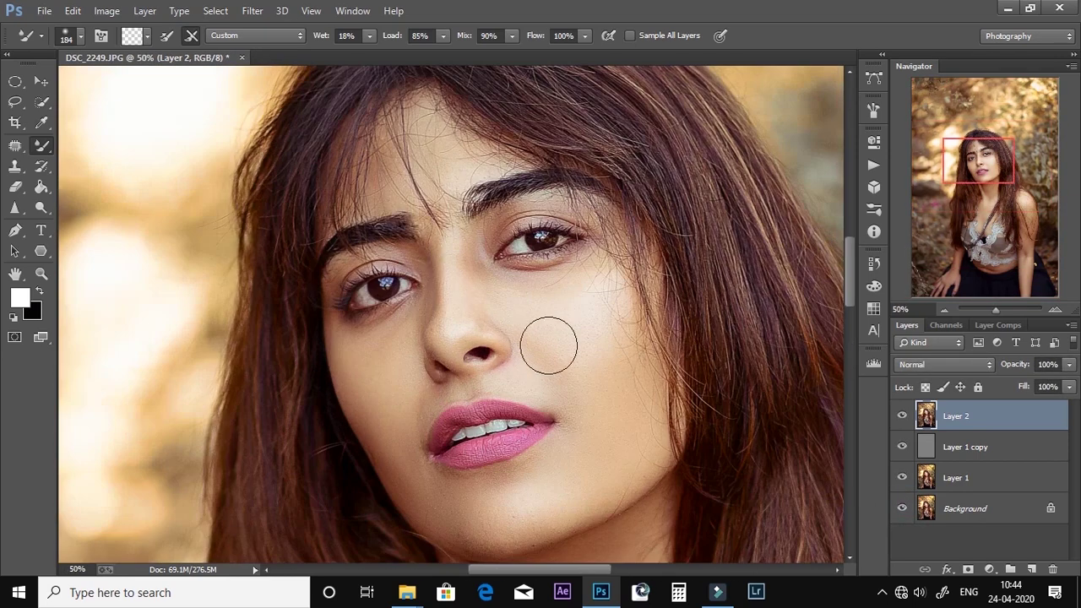
# Add a new layer above Layer 2, fill it with gray and set its blend mode to Overlay
pyautogui.click(1030, 570)
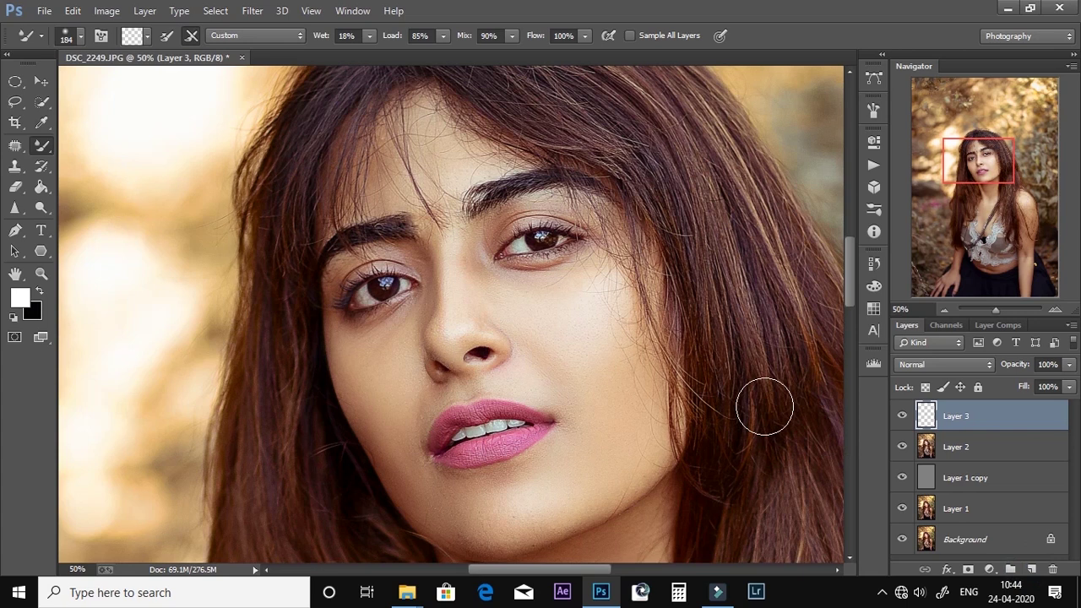
pyautogui.press('i')
pyautogui.hotkey('shift', 'F5')
pyautogui.press('Return')
pyautogui.press('b')
pyautogui.click(929, 362)
pyautogui.click(912, 194)
pyautogui.click(876, 230)
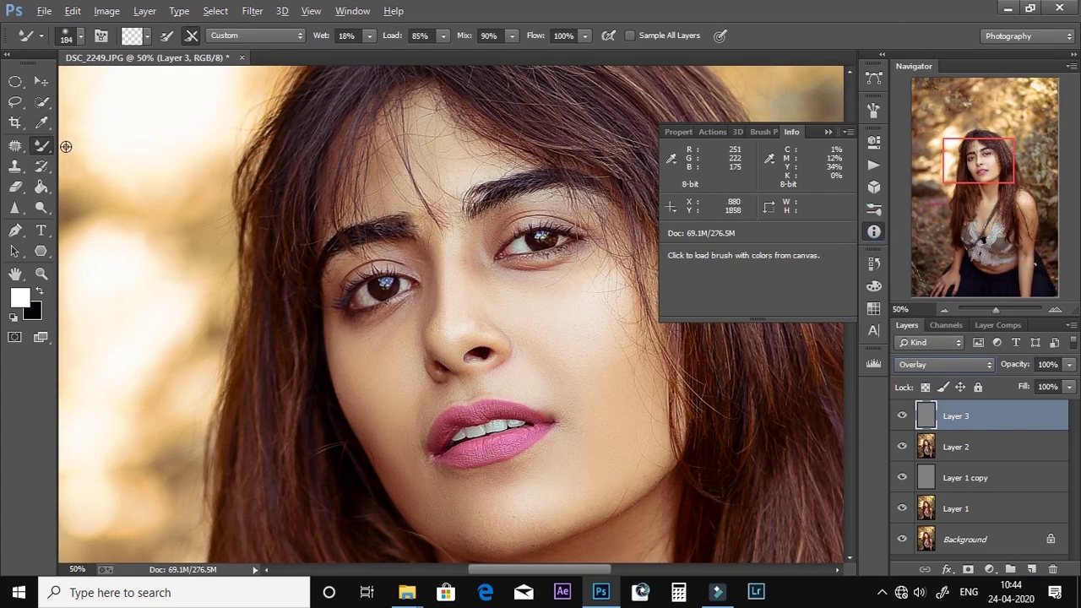
# Set up the regular Brush tool with a black foreground color and 4% opacity for shading the face
pyautogui.hotkey('shift', 'b')
pyautogui.click(828, 132)
pyautogui.scroll(-3, 700, 278)
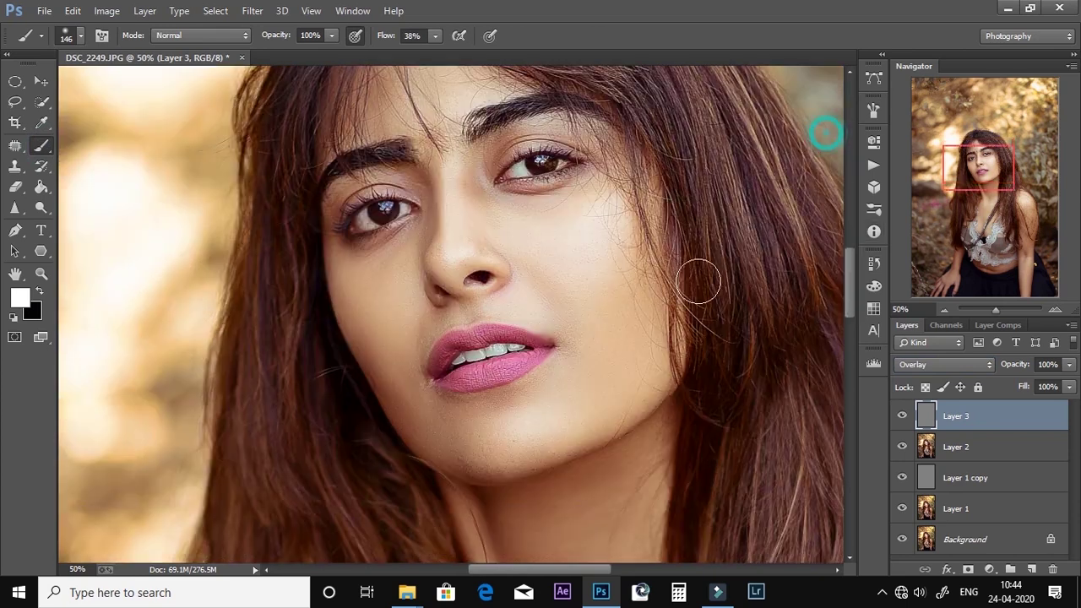
pyautogui.hscroll(2, 557, 268)
pyautogui.press('x')
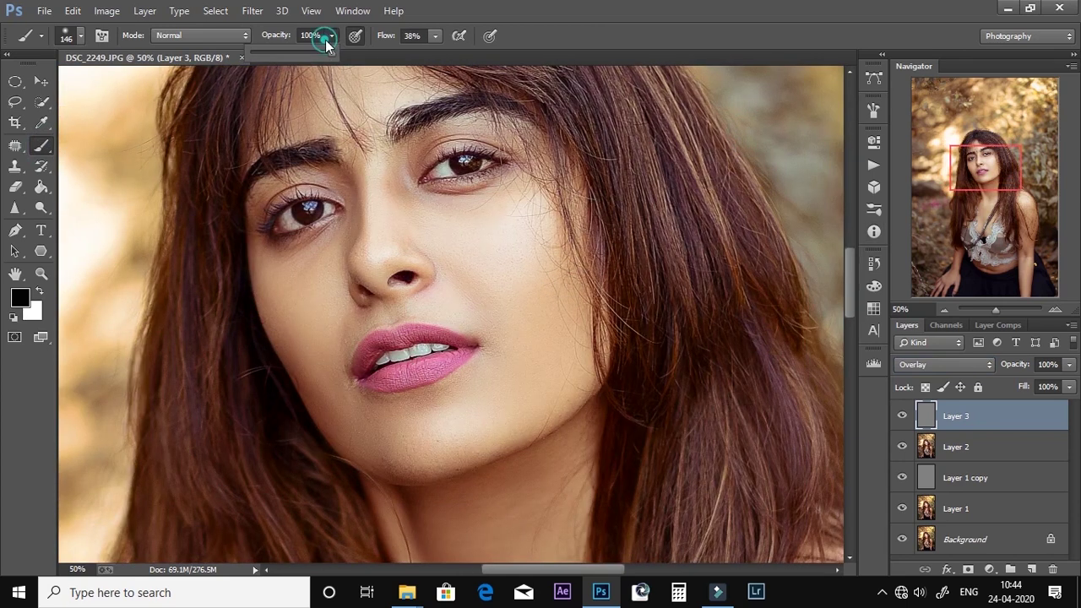
pyautogui.click(256, 54)
pyautogui.rightClick(467, 150)
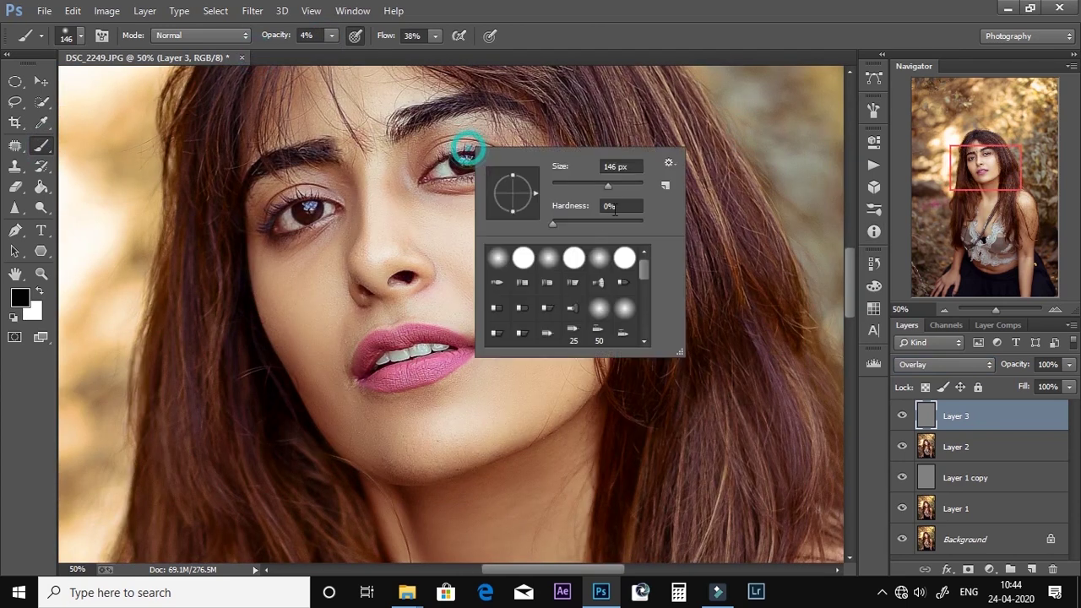
pyautogui.click(603, 132)
# Darken the outer cheeks and jawline on the gray Overlay layer with soft black brush strokes
pyautogui.moveTo(596, 313)
pyautogui.mouseDown()
pyautogui.moveTo(550, 317)
pyautogui.moveTo(597, 267)
pyautogui.moveTo(567, 313)
pyautogui.mouseUp()
pyautogui.moveTo(583, 257)
pyautogui.mouseDown()
pyautogui.moveTo(483, 329)
pyautogui.moveTo(542, 332)
pyautogui.moveTo(551, 279)
pyautogui.moveTo(508, 342)
pyautogui.mouseUp()
pyautogui.moveTo(304, 379)
pyautogui.mouseDown()
pyautogui.moveTo(295, 389)
pyautogui.moveTo(296, 347)
pyautogui.mouseUp()
pyautogui.moveTo(248, 273); pyautogui.dragTo(303, 375)
pyautogui.moveTo(572, 242)
pyautogui.mouseDown()
pyautogui.moveTo(531, 295)
pyautogui.moveTo(552, 285)
pyautogui.moveTo(547, 338)
pyautogui.mouseUp()
pyautogui.hotkey('ctrl', '0')
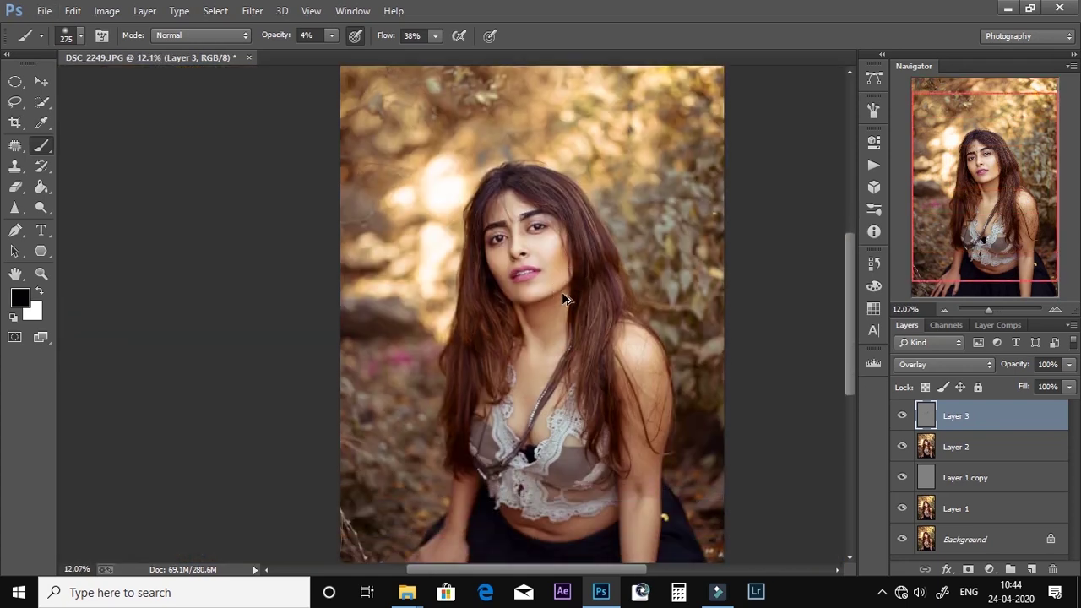
pyautogui.scroll(5, 558, 284)
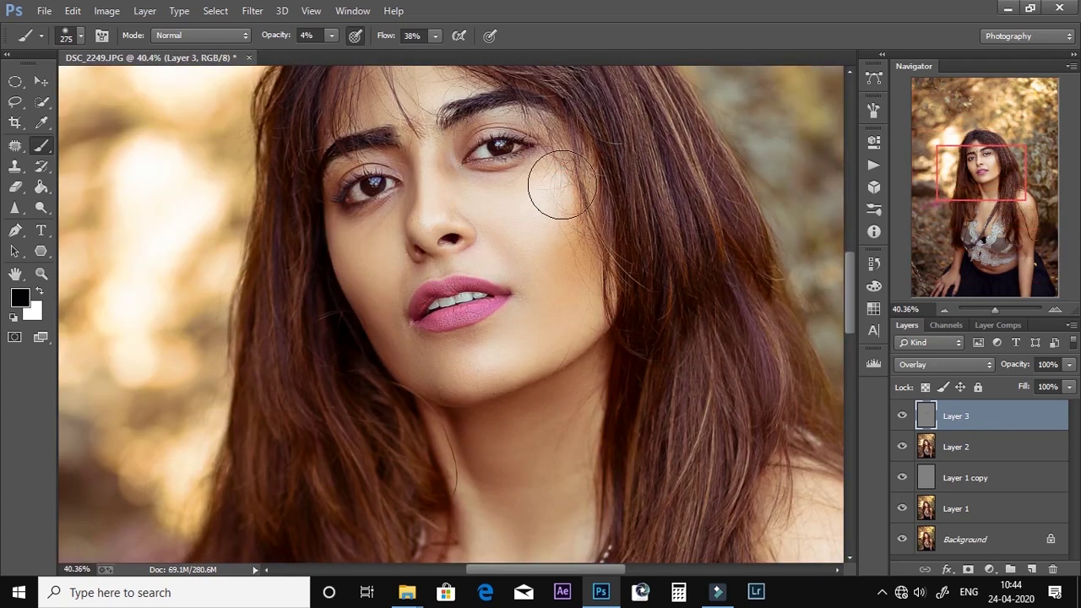
pyautogui.moveTo(549, 245)
pyautogui.mouseDown()
pyautogui.moveTo(548, 291)
pyautogui.moveTo(485, 238)
pyautogui.moveTo(537, 321)
pyautogui.moveTo(525, 292)
pyautogui.moveTo(540, 352)
pyautogui.moveTo(568, 314)
pyautogui.moveTo(555, 314)
pyautogui.moveTo(538, 371)
pyautogui.moveTo(577, 390)
pyautogui.moveTo(527, 421)
pyautogui.moveTo(475, 398)
pyautogui.mouseUp()
# Shade the neck and upper chest with black, and darken the bare shoulder and arm using a 402 px brush
pyautogui.scroll(-3, 486, 395)
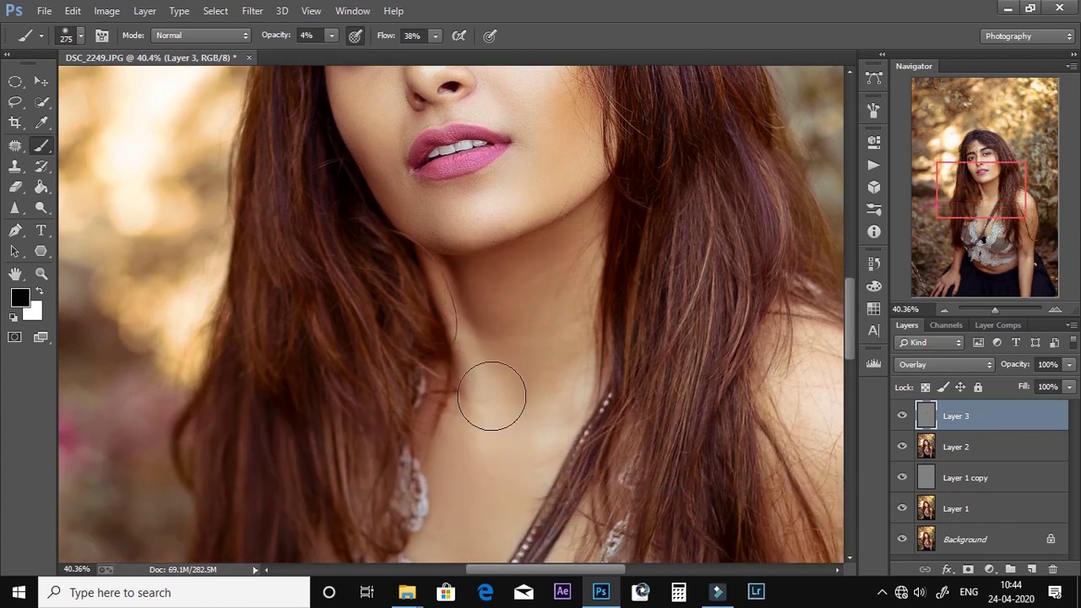
pyautogui.moveTo(482, 315); pyautogui.dragTo(519, 441)
pyautogui.scroll(-2, 518, 442)
pyautogui.scroll(-4, 541, 414)
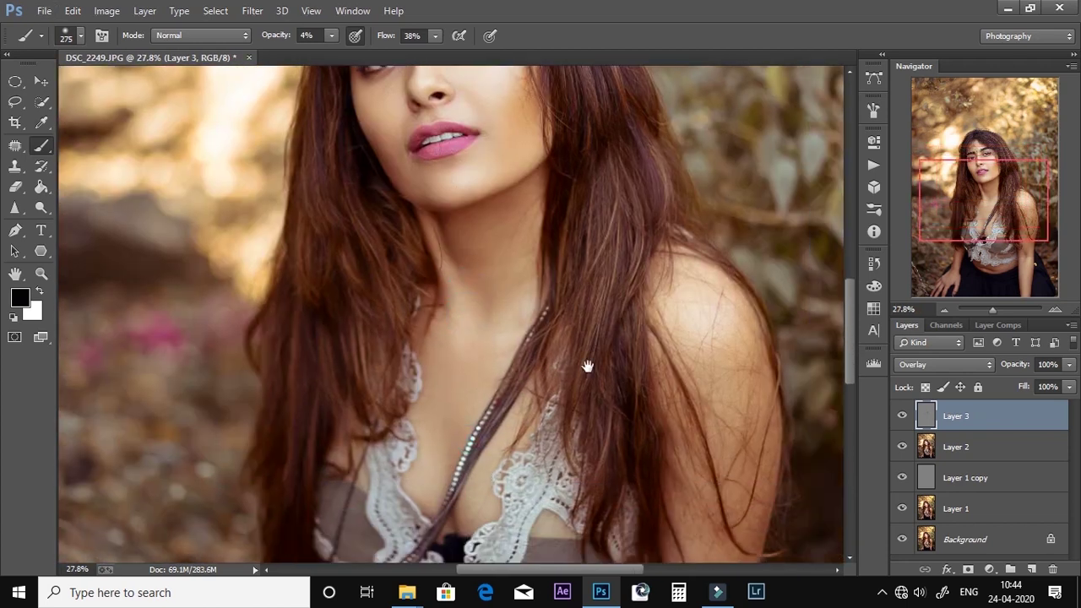
pyautogui.rightClick(567, 336)
pyautogui.moveTo(627, 257); pyautogui.dragTo(652, 385)
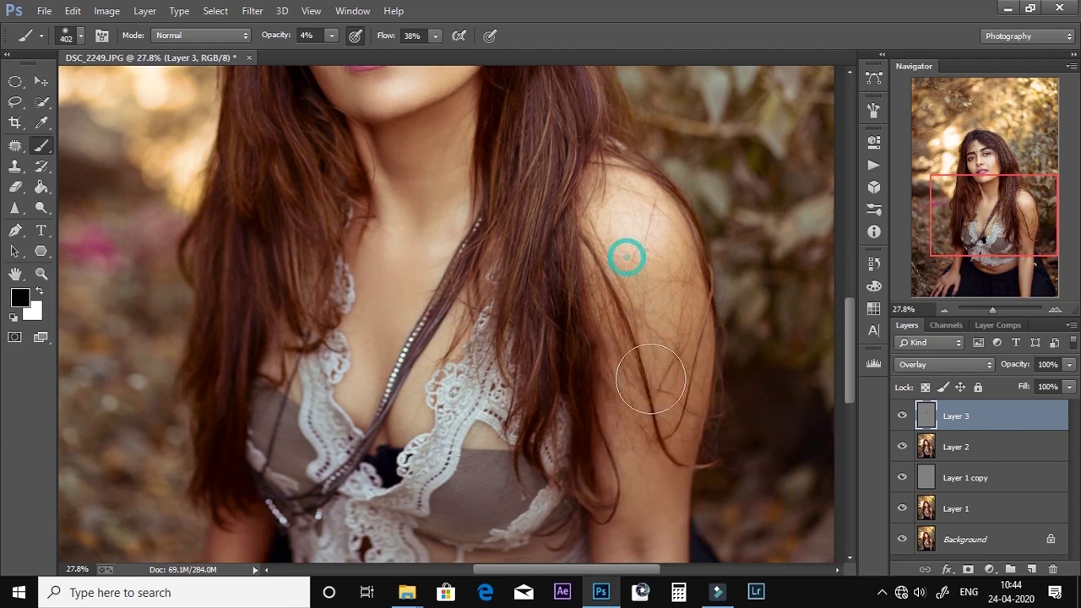
pyautogui.scroll(-3, 646, 393)
pyautogui.hscroll(-2, 617, 401)
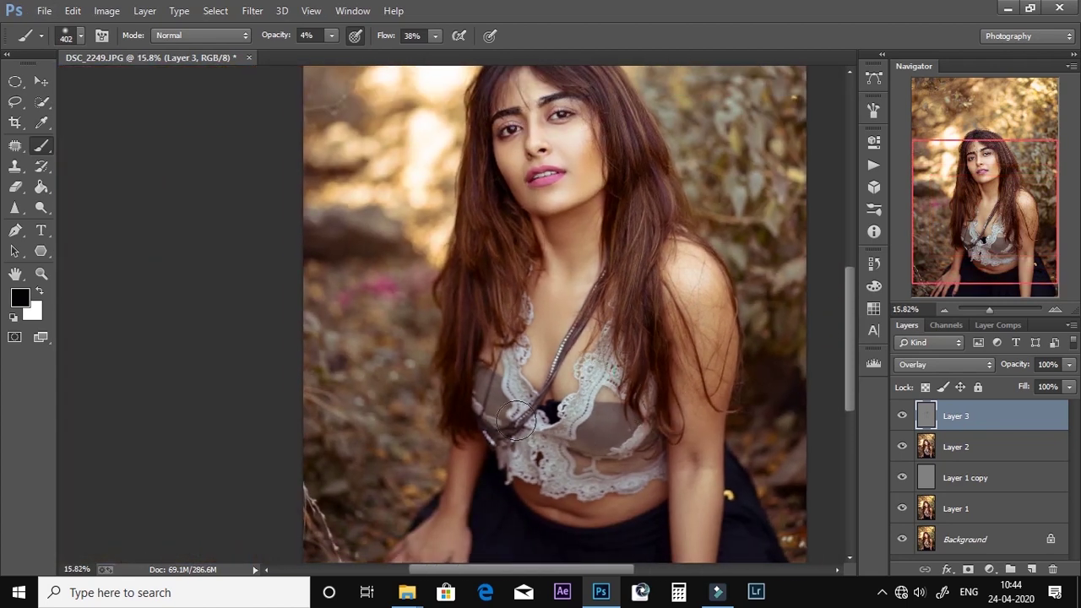
pyautogui.scroll(-2, 540, 359)
# Switch the brush color to white and brighten the forehead and nose bridge, reducing the brush size to 76 px
pyautogui.scroll(8, 486, 262)
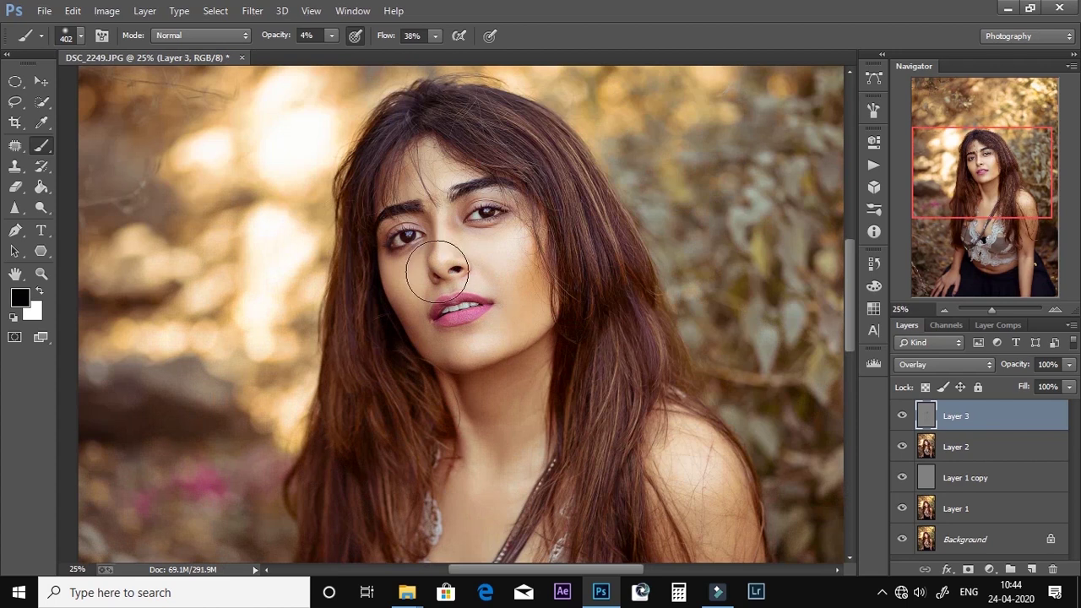
pyautogui.scroll(3, 509, 186)
pyautogui.press('x')
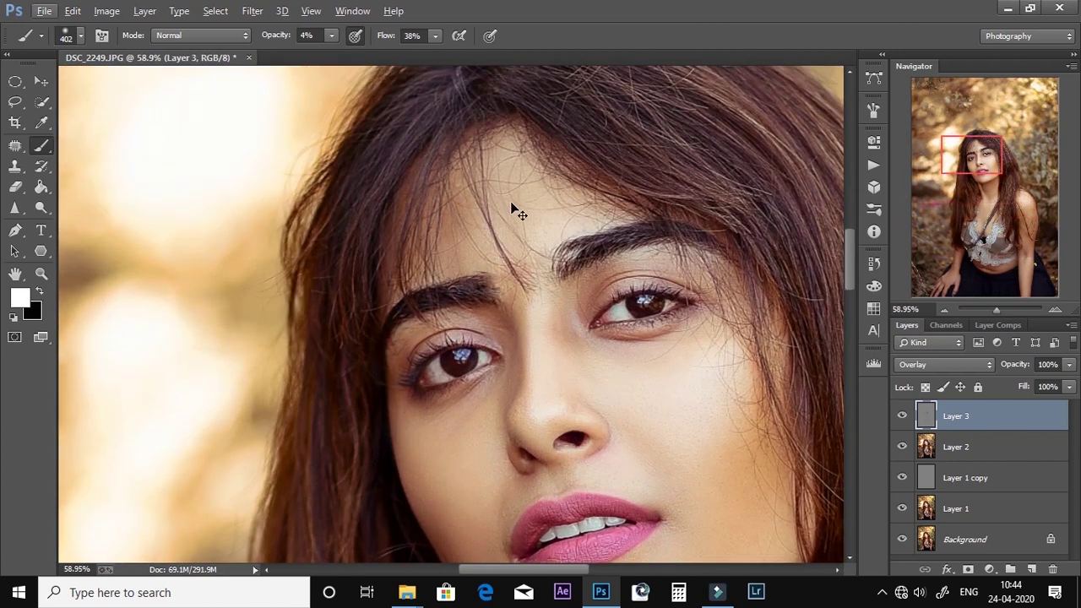
pyautogui.moveTo(509, 206)
pyautogui.mouseDown()
pyautogui.moveTo(495, 208)
pyautogui.moveTo(535, 314)
pyautogui.moveTo(514, 330)
pyautogui.mouseUp()
pyautogui.hscroll(3, 612, 393)
pyautogui.scroll(-3, 599, 384)
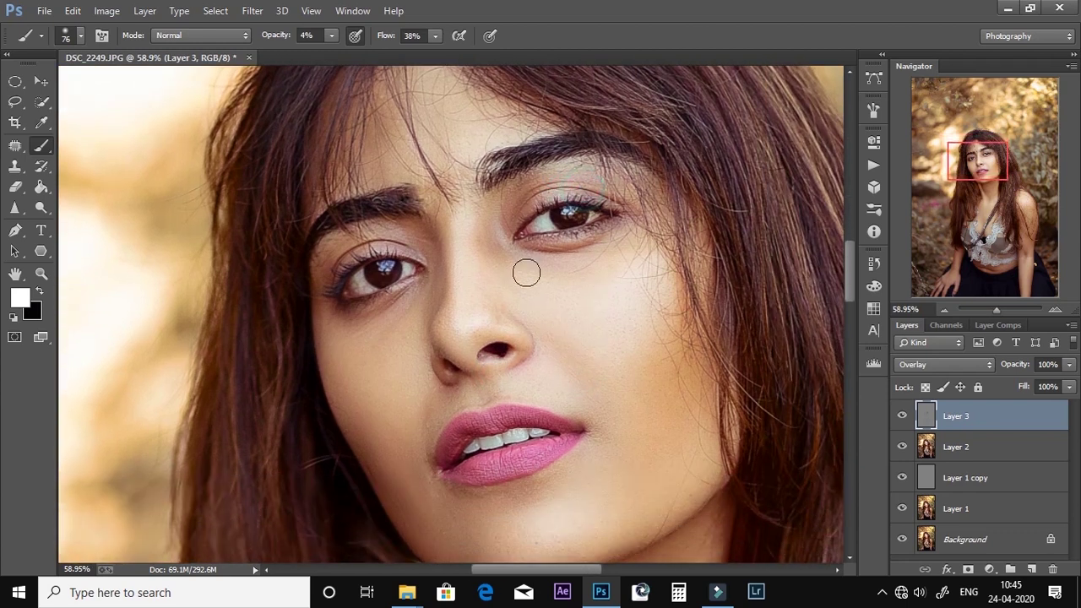
# Enlarge the brush to 174 px and paint white highlights on both cheeks and the chin
pyautogui.rightClick(540, 307)
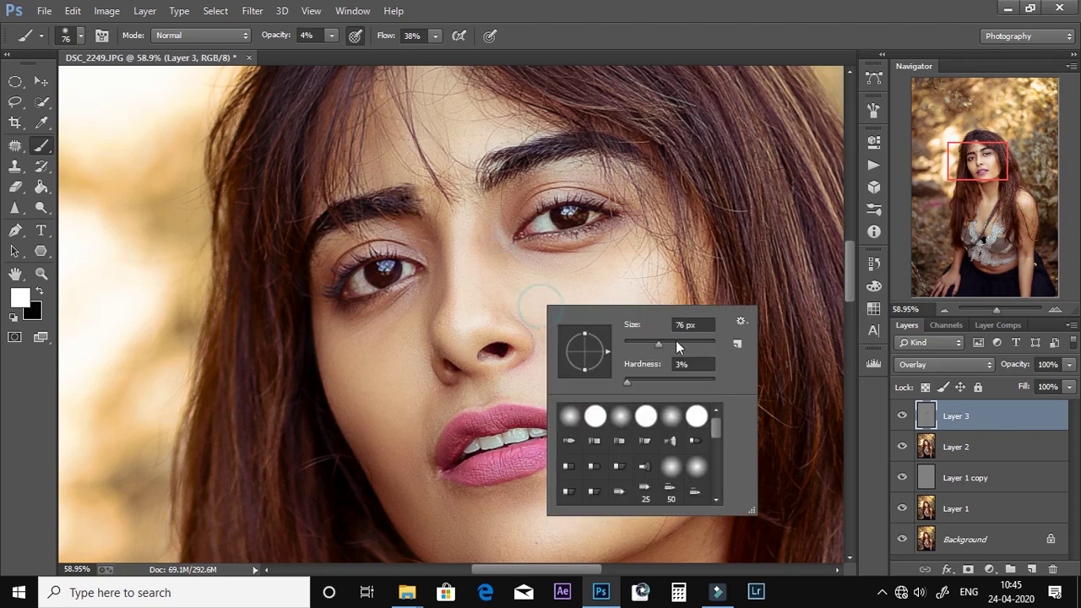
pyautogui.click(601, 260)
pyautogui.moveTo(647, 270); pyautogui.dragTo(549, 292)
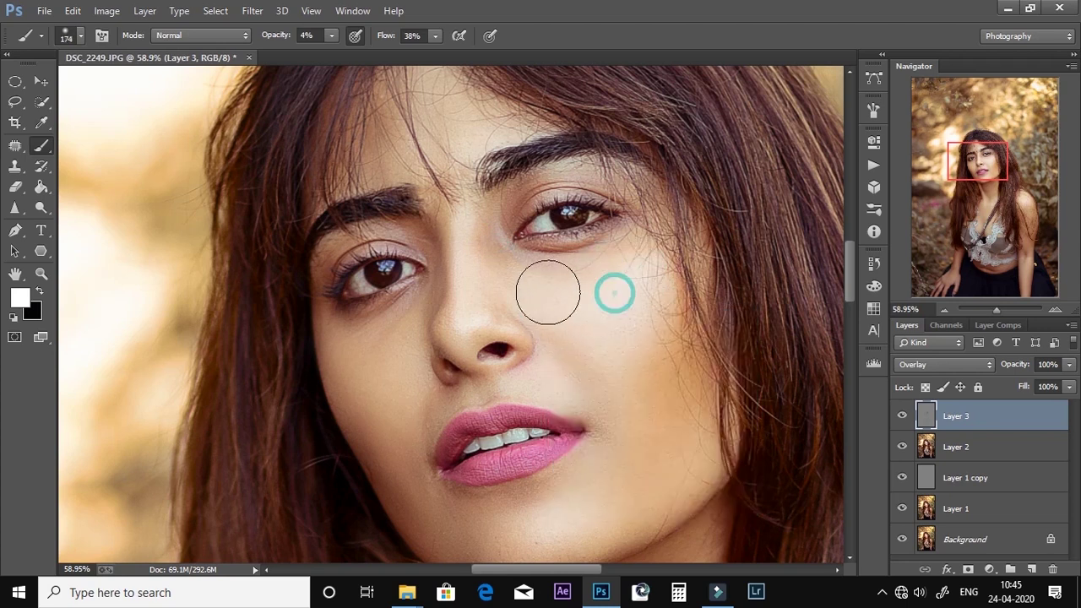
pyautogui.scroll(-2, 591, 391)
pyautogui.click(578, 443)
pyautogui.moveTo(563, 444); pyautogui.dragTo(586, 432)
pyautogui.moveTo(366, 318); pyautogui.dragTo(375, 257)
pyautogui.click(392, 253)
pyautogui.click(402, 346)
pyautogui.scroll(-3, 427, 388)
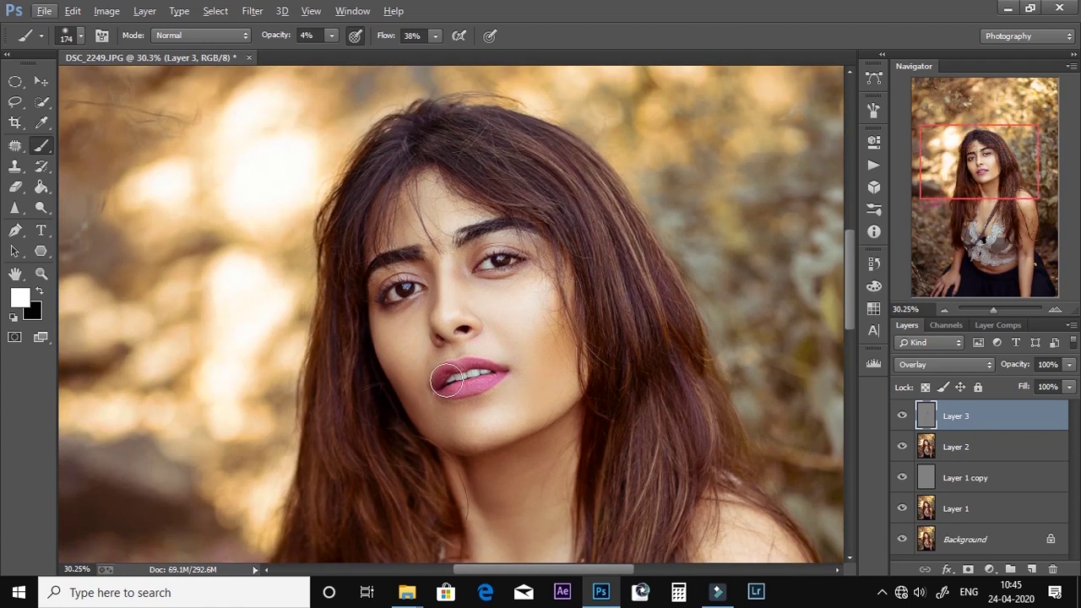
# Enlarge the brush to 279 px and paint white highlights on the neck, upper chest and bare shoulder
pyautogui.rightClick(478, 365)
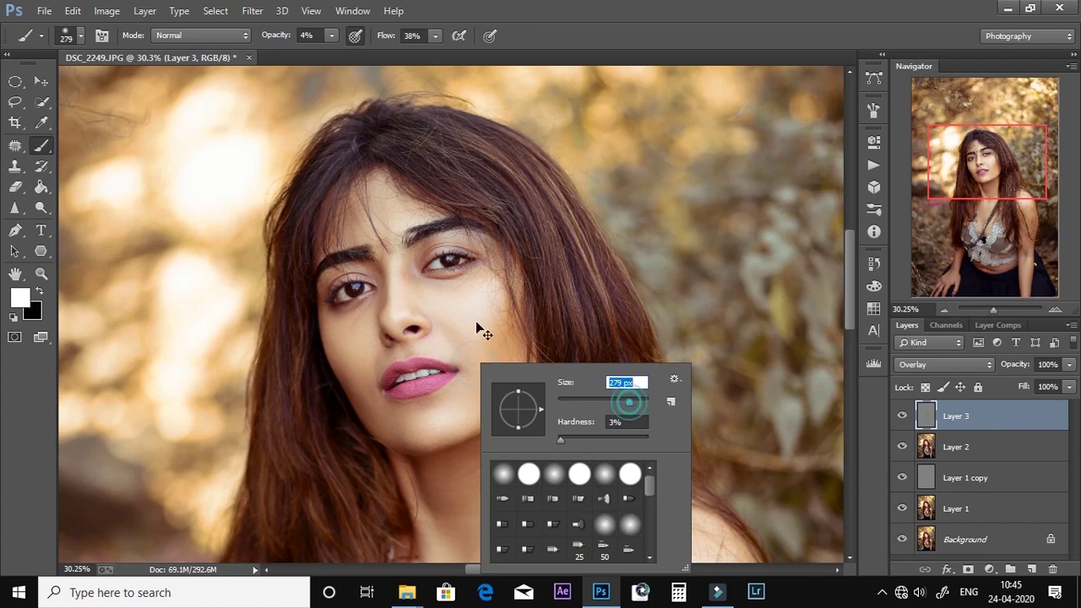
pyautogui.click(453, 314)
pyautogui.scroll(-3, 475, 397)
pyautogui.moveTo(484, 385)
pyautogui.mouseDown()
pyautogui.moveTo(449, 378)
pyautogui.moveTo(490, 464)
pyautogui.moveTo(431, 450)
pyautogui.mouseUp()
pyautogui.moveTo(429, 439); pyautogui.dragTo(414, 426)
pyautogui.moveTo(425, 482)
pyautogui.mouseDown()
pyautogui.moveTo(413, 484)
pyautogui.moveTo(411, 406)
pyautogui.mouseUp()
pyautogui.moveTo(693, 385); pyautogui.dragTo(732, 452)
pyautogui.moveTo(708, 398); pyautogui.dragTo(698, 376)
pyautogui.click(715, 430)
pyautogui.scroll(-7, 716, 430)
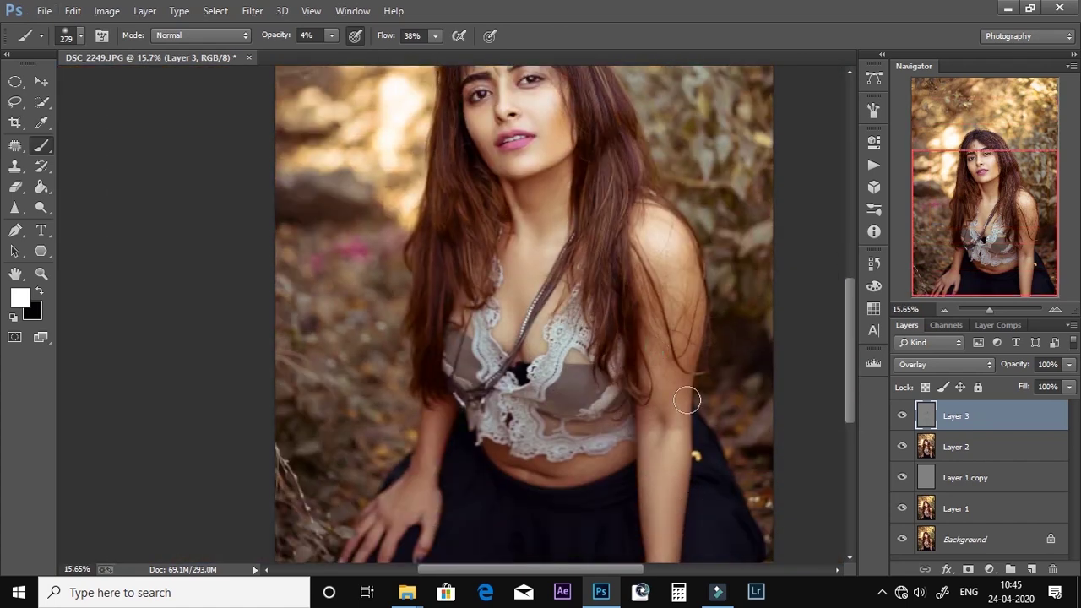
# Paint white highlights on the forearms, the hand and the midriff with the 279 px brush
pyautogui.moveTo(644, 588); pyautogui.dragTo(649, 430)
pyautogui.scroll(-2, 434, 509)
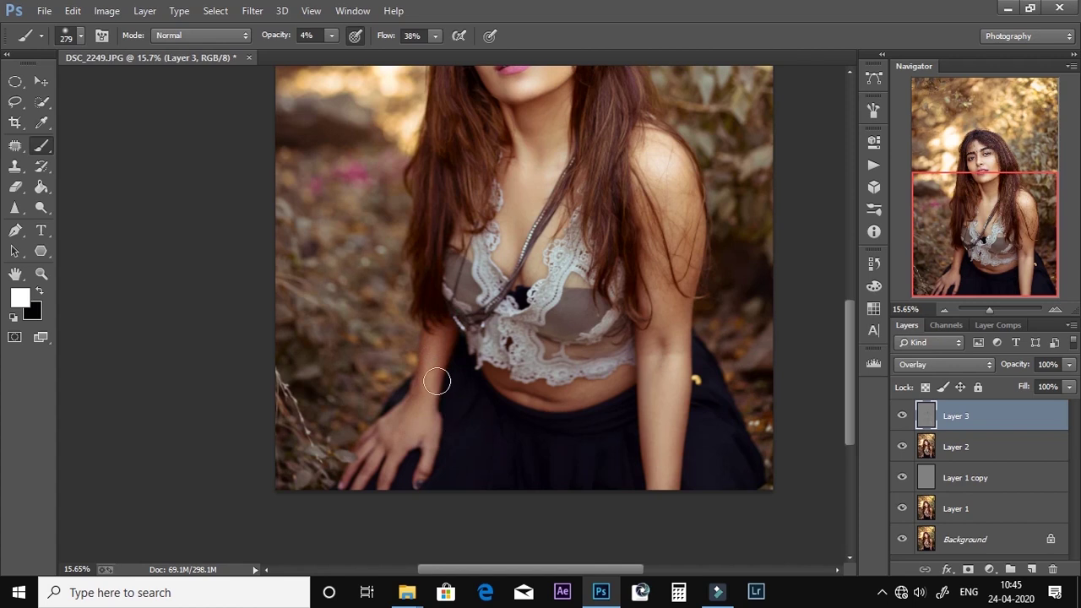
pyautogui.click(384, 429)
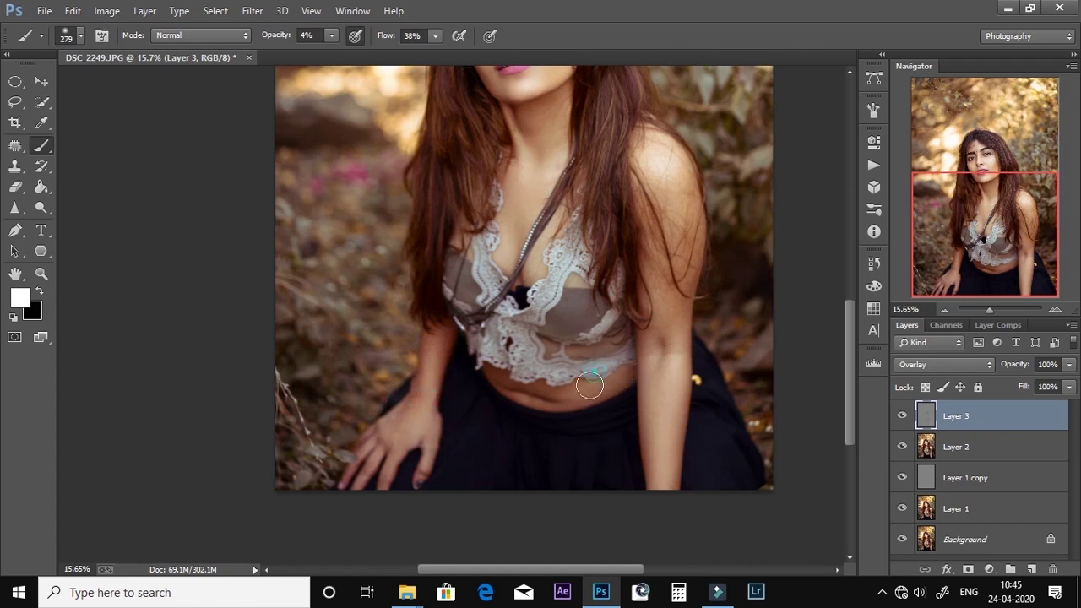
# Compare the portrait with the original Background, and compare the face with and without the Layer 3 dodge and burn
pyautogui.scroll(-3, 590, 385)
pyautogui.scroll(2, 467, 291)
pyautogui.keyDown('alt'); pyautogui.click(900, 540); pyautogui.keyUp('alt')
pyautogui.keyDown('alt'); pyautogui.click(900, 540); pyautogui.keyUp('alt')
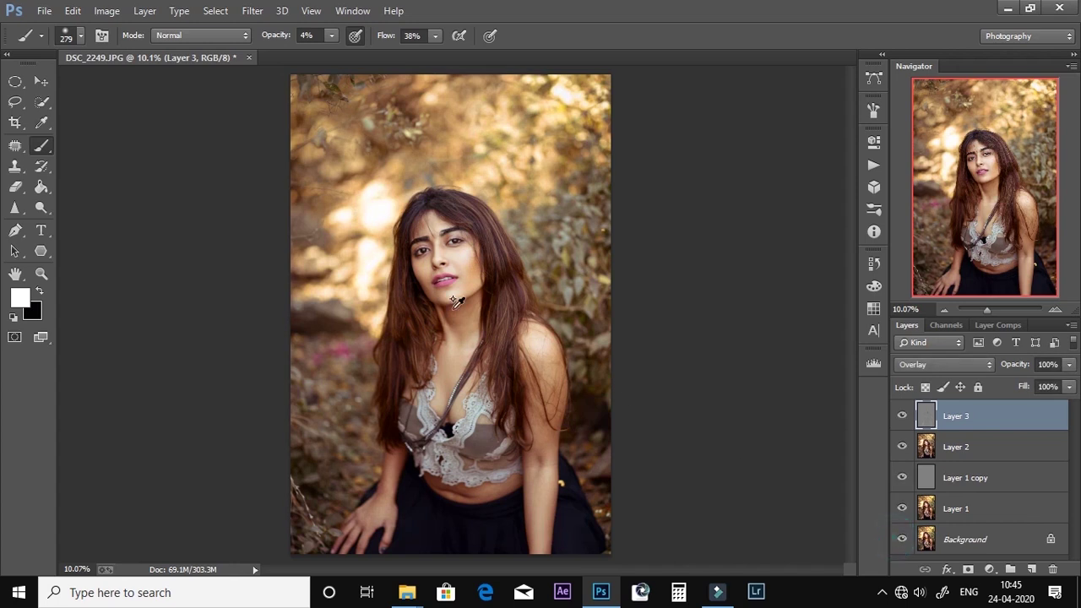
pyautogui.scroll(5, 456, 302)
pyautogui.click(902, 417)
pyautogui.click(902, 417)
pyautogui.click(902, 417)
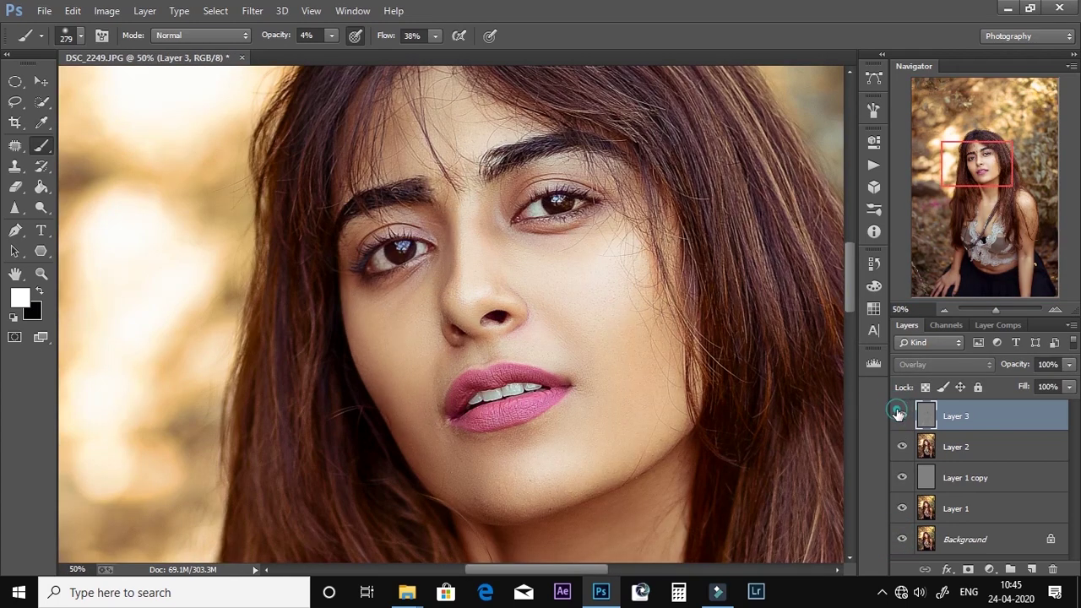
pyautogui.click(902, 416)
pyautogui.scroll(-3, 617, 305)
pyautogui.scroll(2, 615, 309)
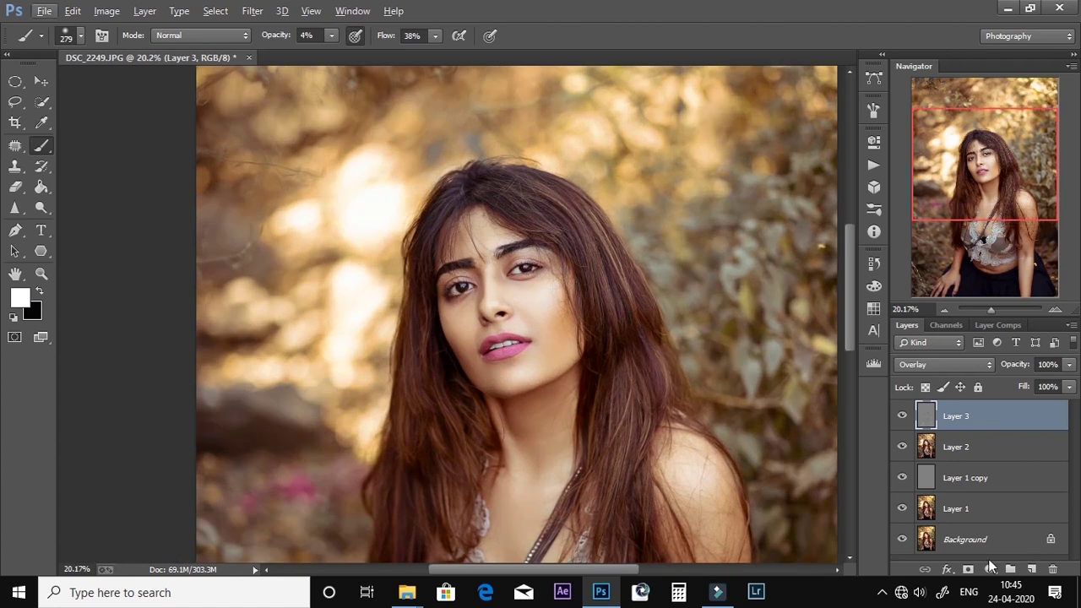
# Add a new layer above Layer 3, fill it with gray and set its blend mode to Overlay
pyautogui.hotkey('ctrl', 'shift', 'alt', 'e')
pyautogui.hotkey('shift', 'F5')
pyautogui.press('Return')
pyautogui.click(947, 365)
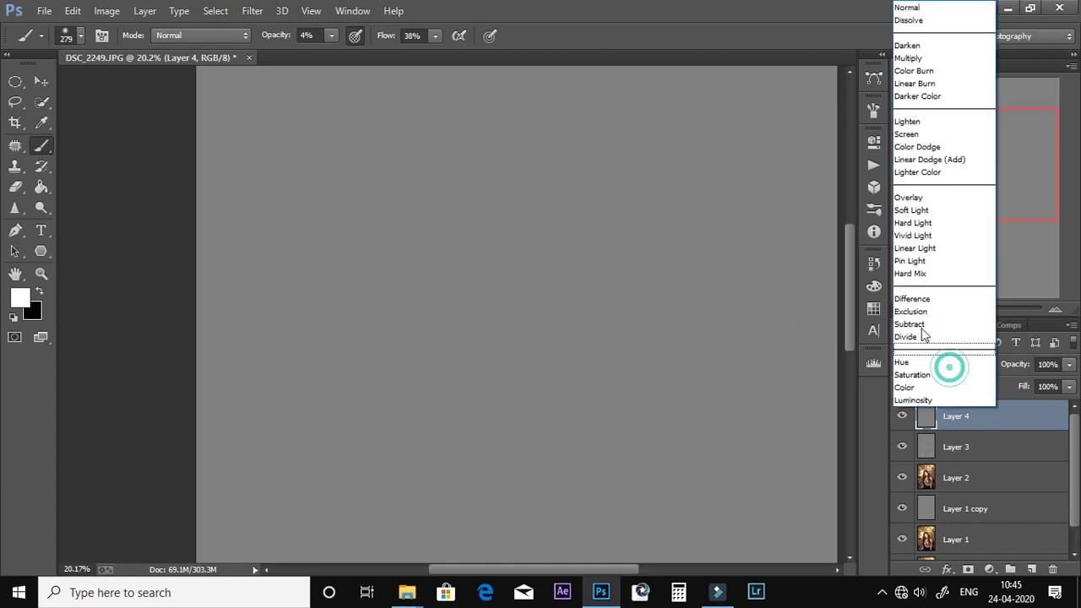
pyautogui.click(903, 201)
# Switch the brush color to black and lightly shade the face with the 279 px brush
pyautogui.press('x')
pyautogui.scroll(3, 532, 235)
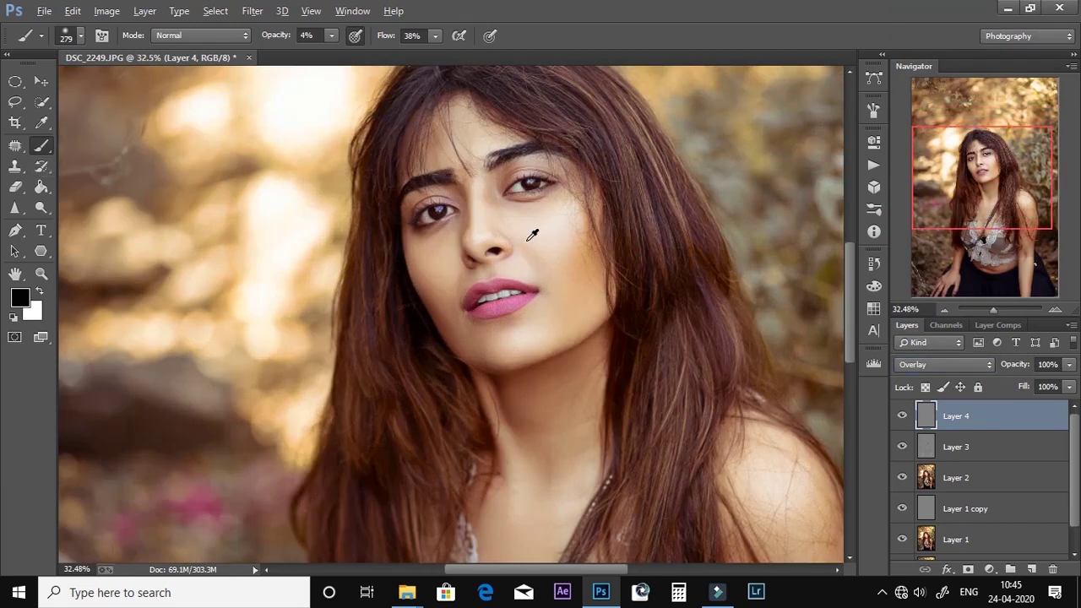
pyautogui.scroll(-2, 532, 235)
pyautogui.scroll(-1, 602, 252)
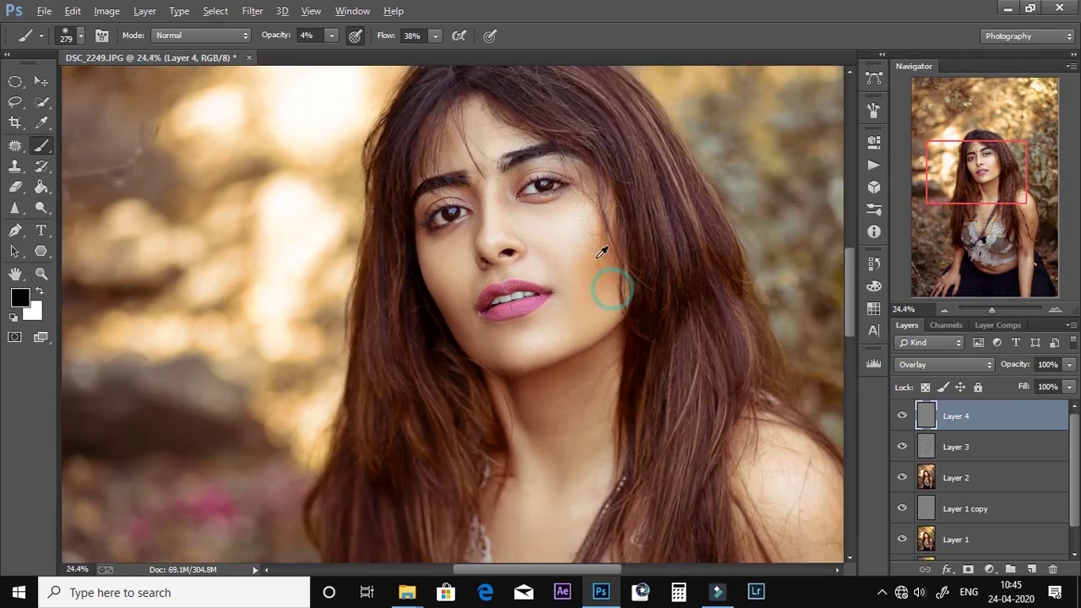
pyautogui.scroll(-1, 602, 251)
pyautogui.moveTo(584, 237); pyautogui.dragTo(572, 275)
pyautogui.click(564, 217)
pyautogui.scroll(1, 486, 223)
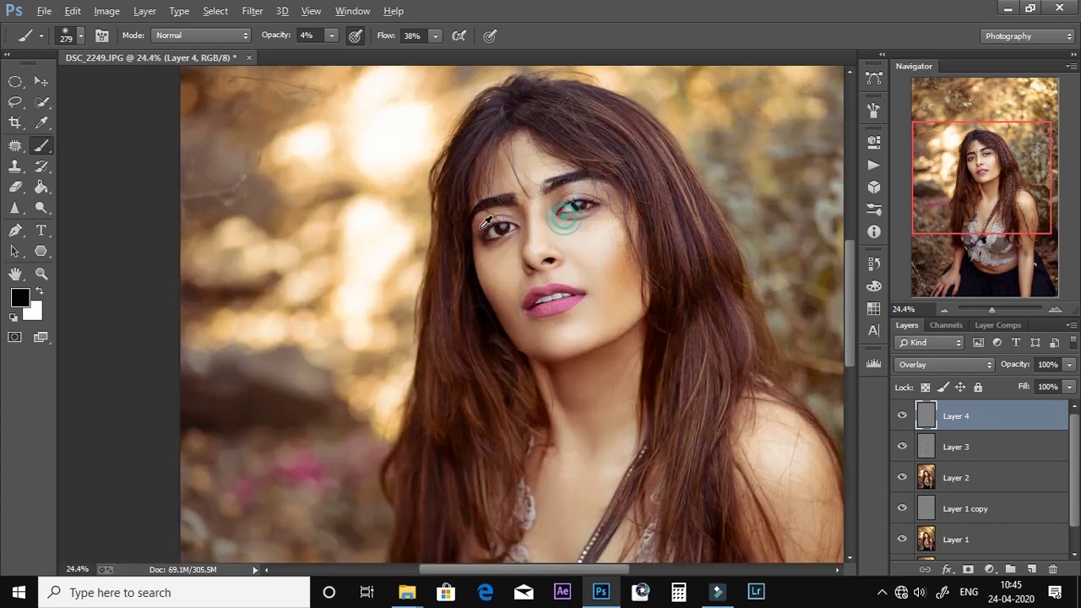
# Reduce the brush to 22 px and darken the lower lash lines of both eyes with black
pyautogui.scroll(10, 502, 229)
pyautogui.moveTo(505, 253)
pyautogui.mouseDown()
pyautogui.moveTo(371, 297)
pyautogui.moveTo(432, 280)
pyautogui.mouseUp()
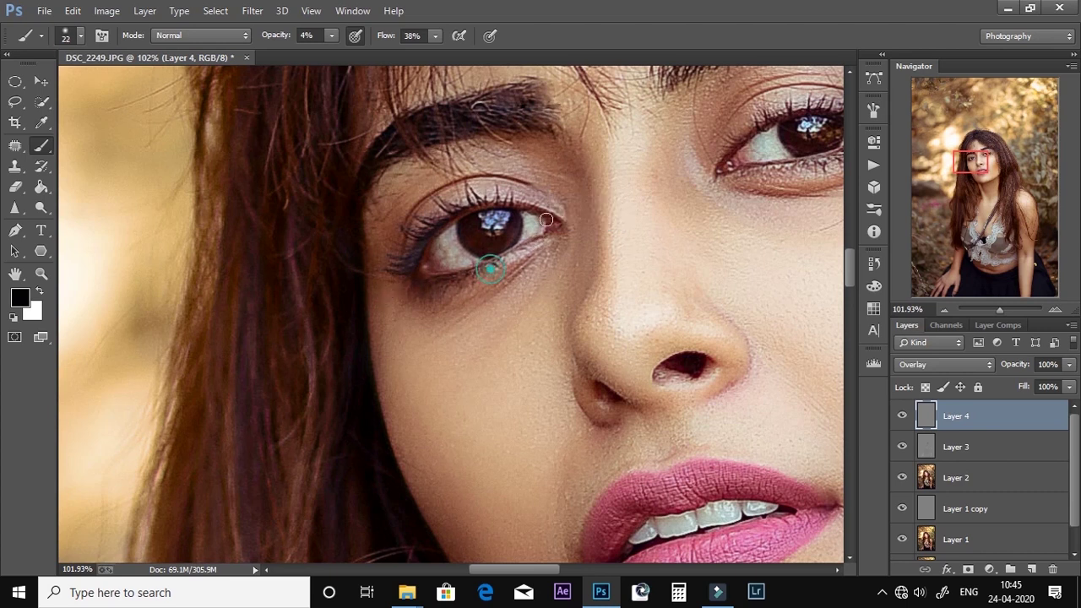
pyautogui.moveTo(583, 217); pyautogui.dragTo(406, 293)
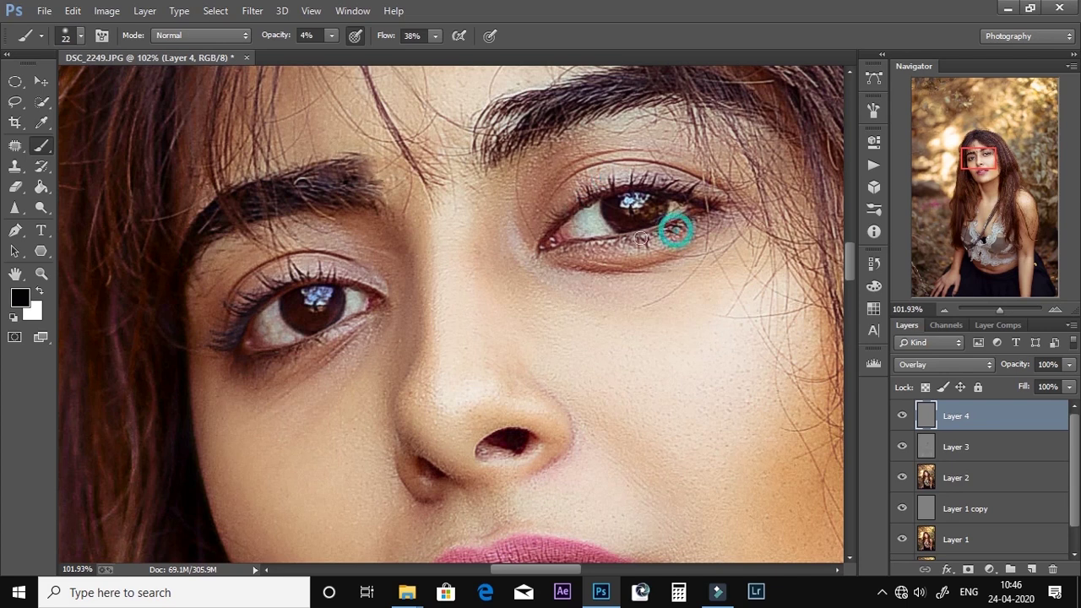
# Switch the brush color to white and brighten the whites of the eyes
pyautogui.press('x')
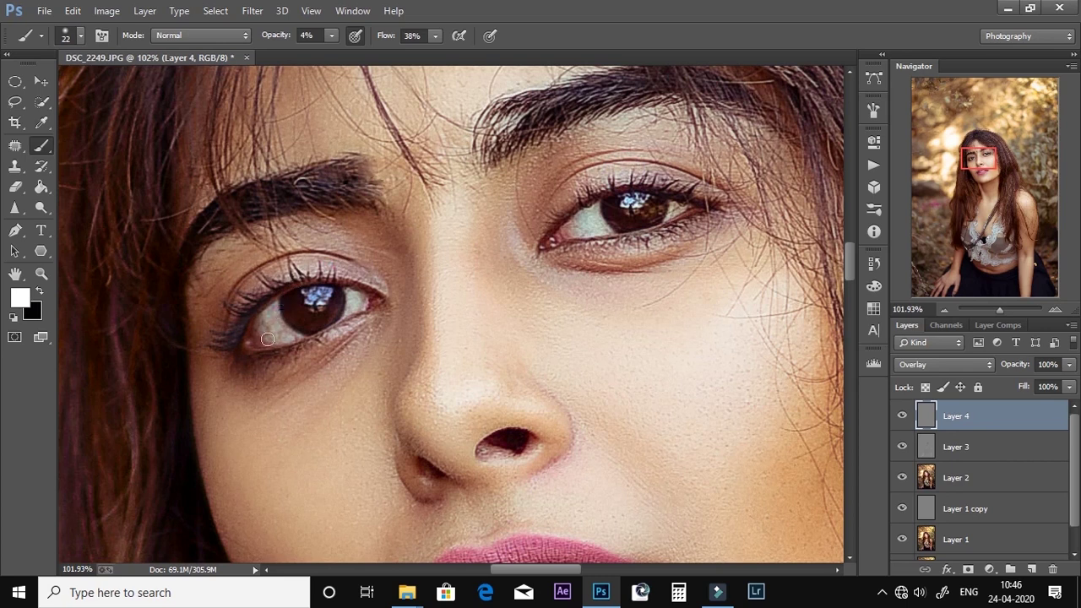
pyautogui.moveTo(267, 345)
pyautogui.mouseDown()
pyautogui.moveTo(300, 318)
pyautogui.moveTo(281, 327)
pyautogui.mouseUp()
pyautogui.scroll(-10, 672, 203)
pyautogui.scroll(7, 650, 276)
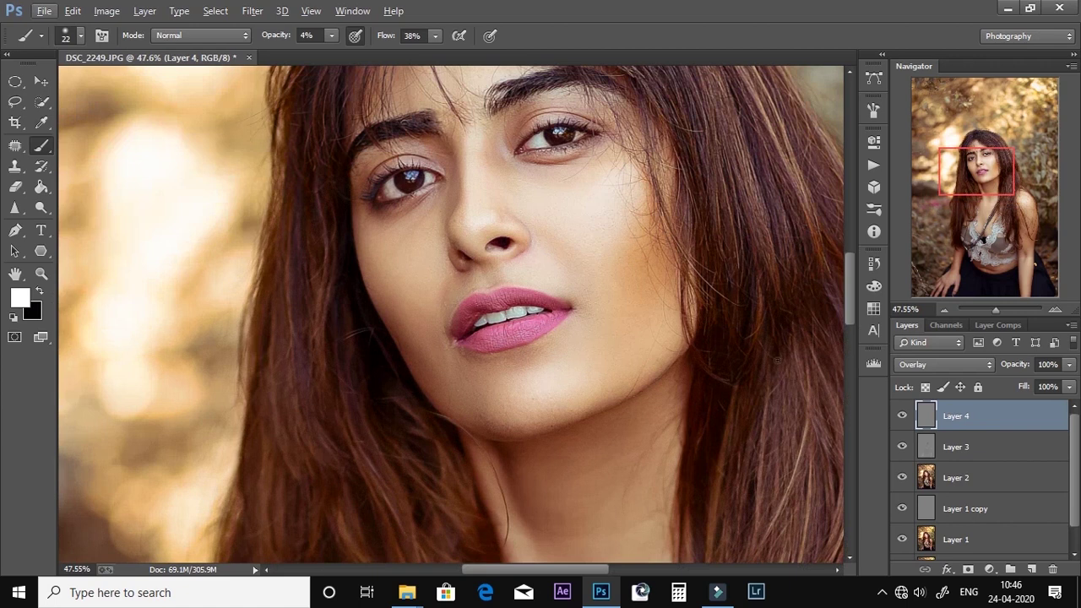
# Flatten the retouching layers into the Background and duplicate it as Layer 1
pyautogui.click(898, 417)
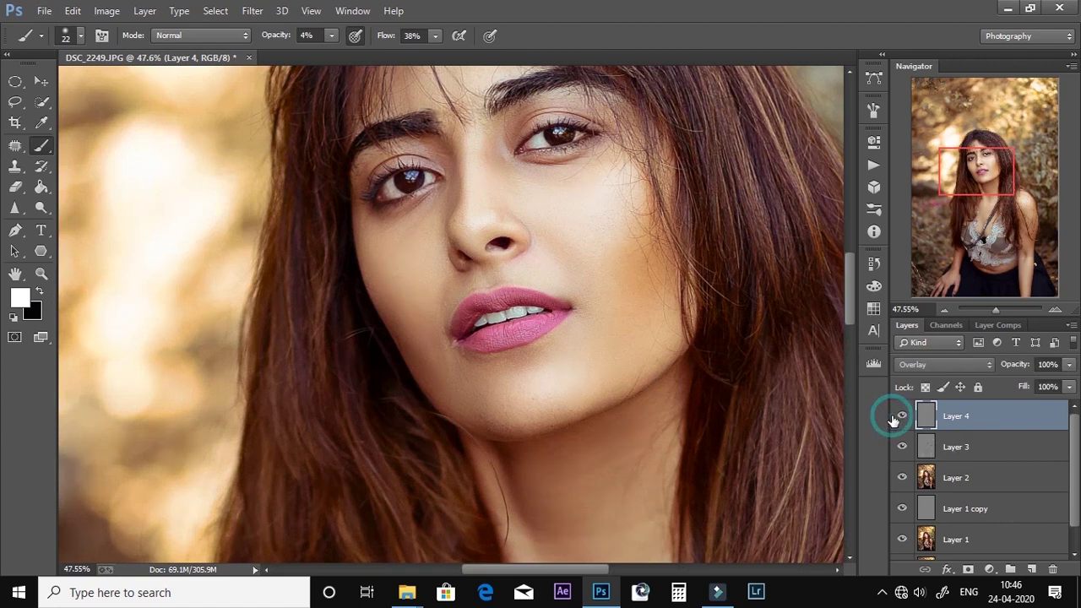
pyautogui.scroll(-6, 642, 270)
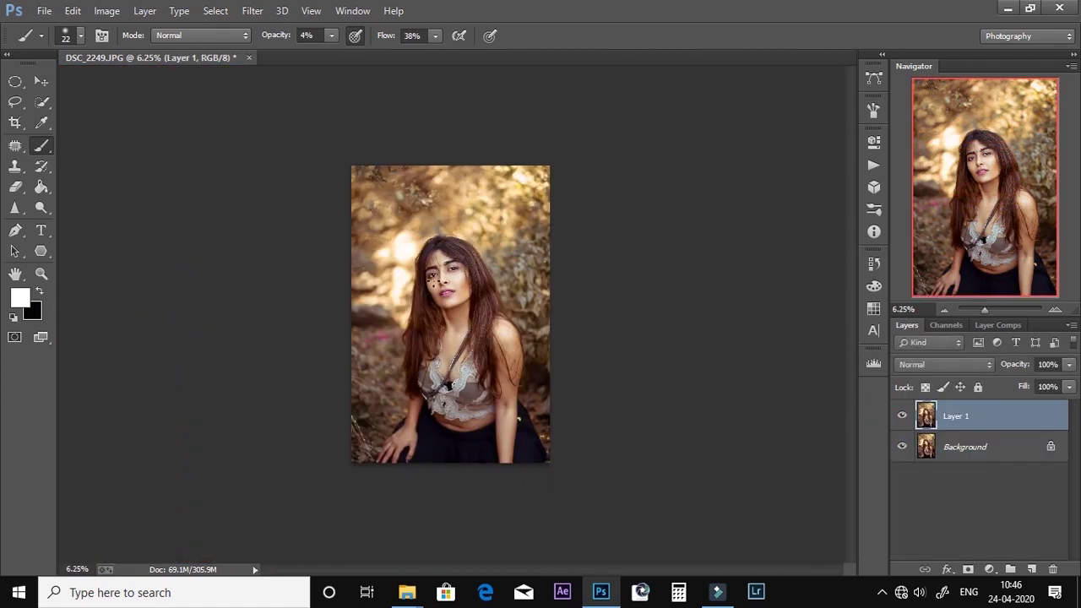
pyautogui.scroll(5, 438, 259)
pyautogui.scroll(2, 487, 297)
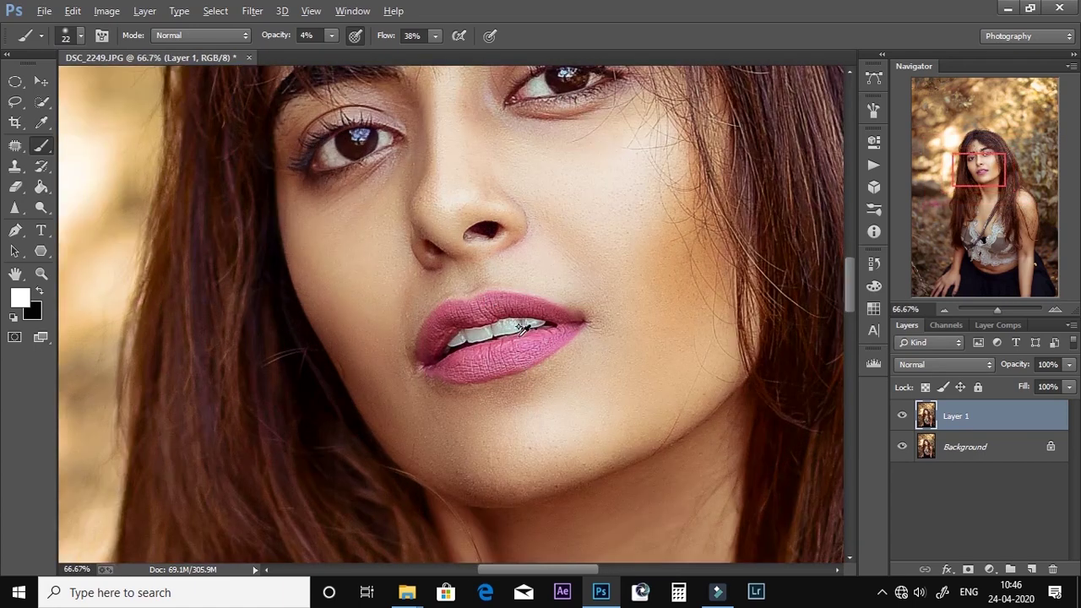
pyautogui.scroll(-7, 522, 328)
pyautogui.scroll(2, 495, 309)
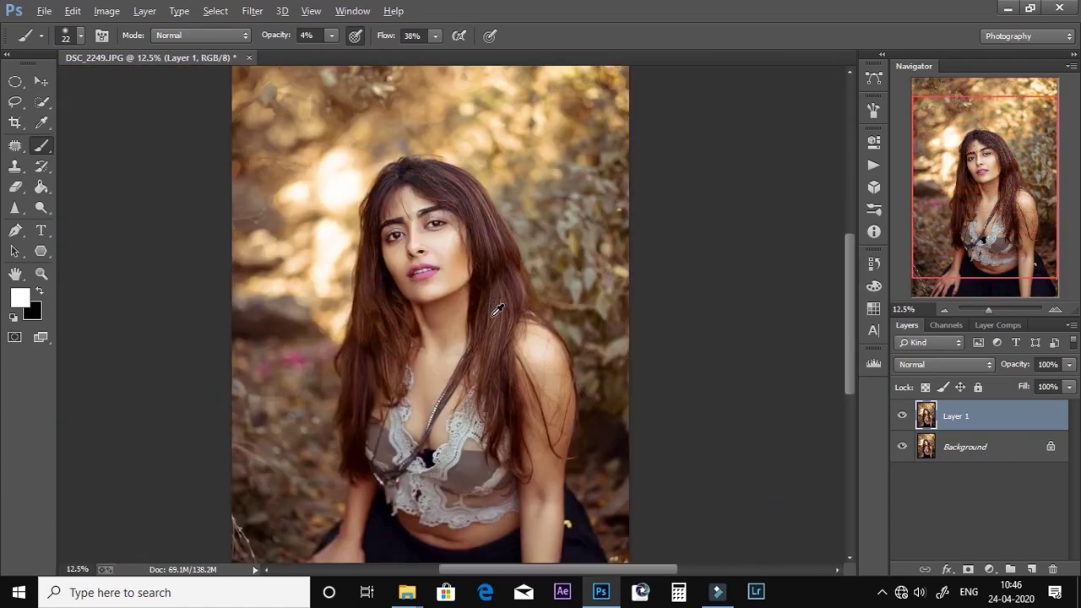
pyautogui.press('super+space')
pyautogui.scroll(-1, 473, 302)
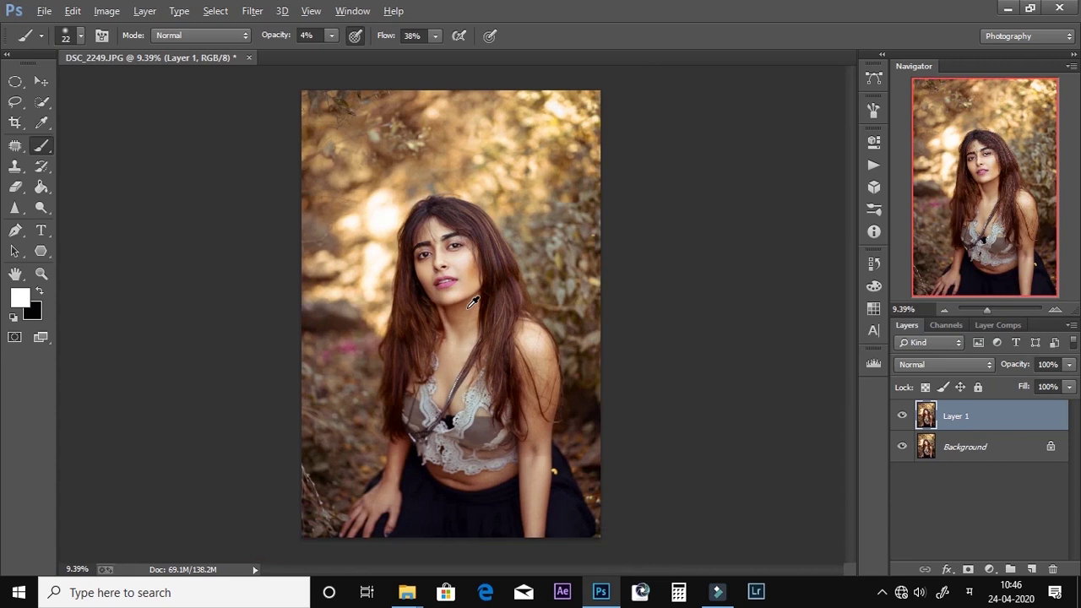
# Open Color Efex Pro 3.0 on Layer 1, show the whole photo and set the Cross Balance strength to 0%
pyautogui.click(241, 10)
pyautogui.click(331, 428)
pyautogui.click(500, 435)
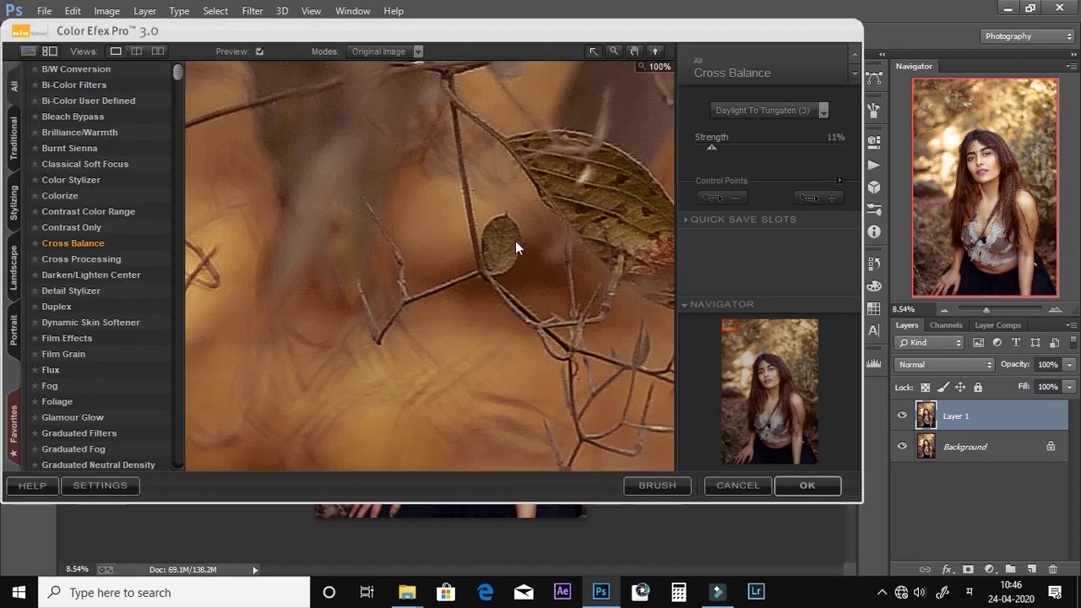
pyautogui.doubleClick(516, 241)
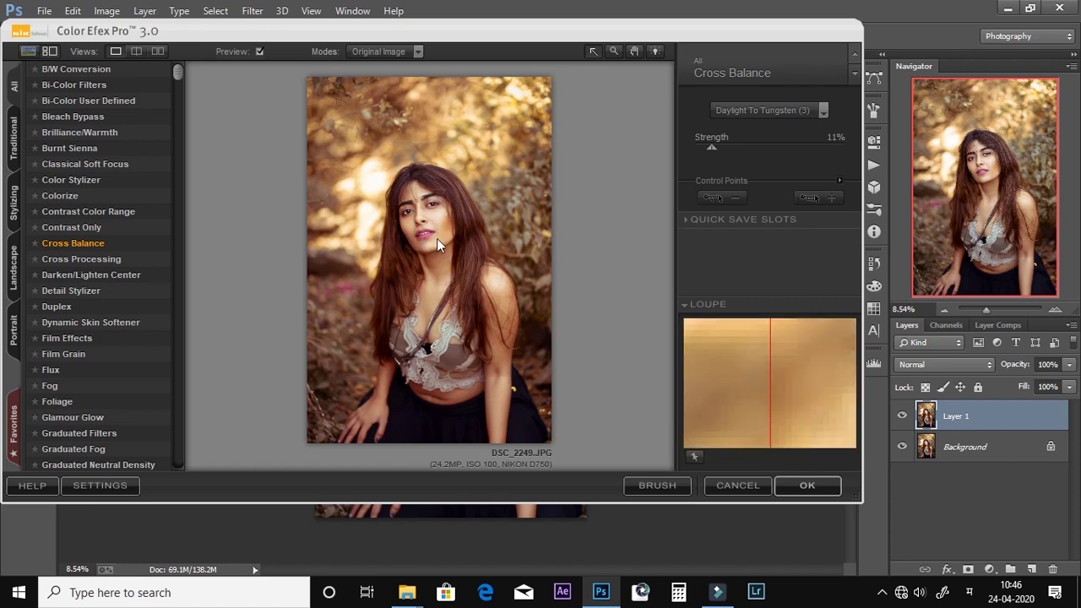
pyautogui.moveTo(708, 149); pyautogui.dragTo(676, 151)
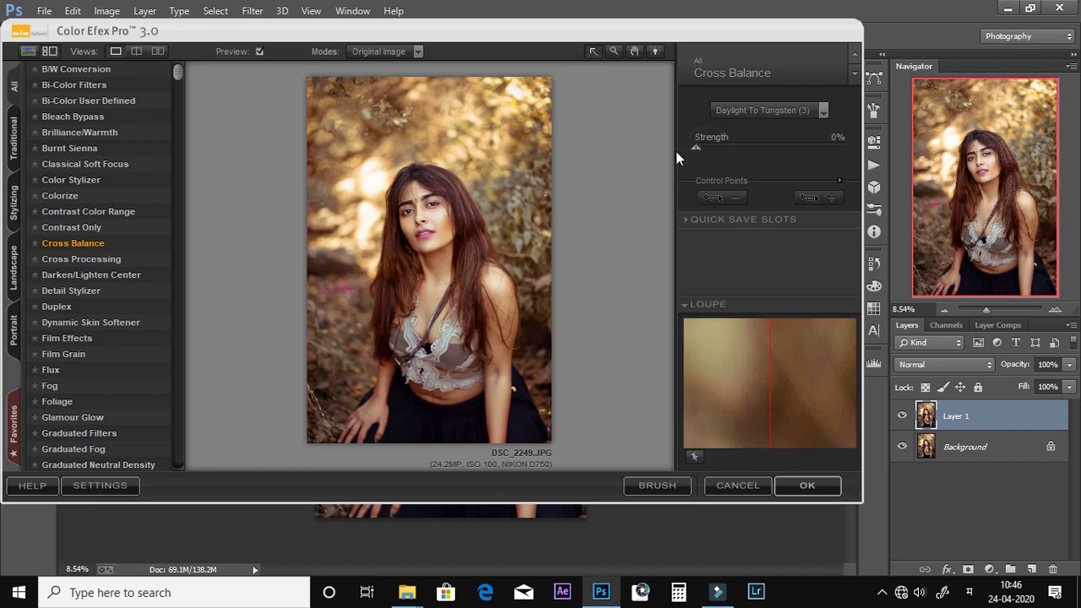
# Apply the Cross Processing filter with method Y06 at 11% strength, comparing the preview
pyautogui.click(108, 261)
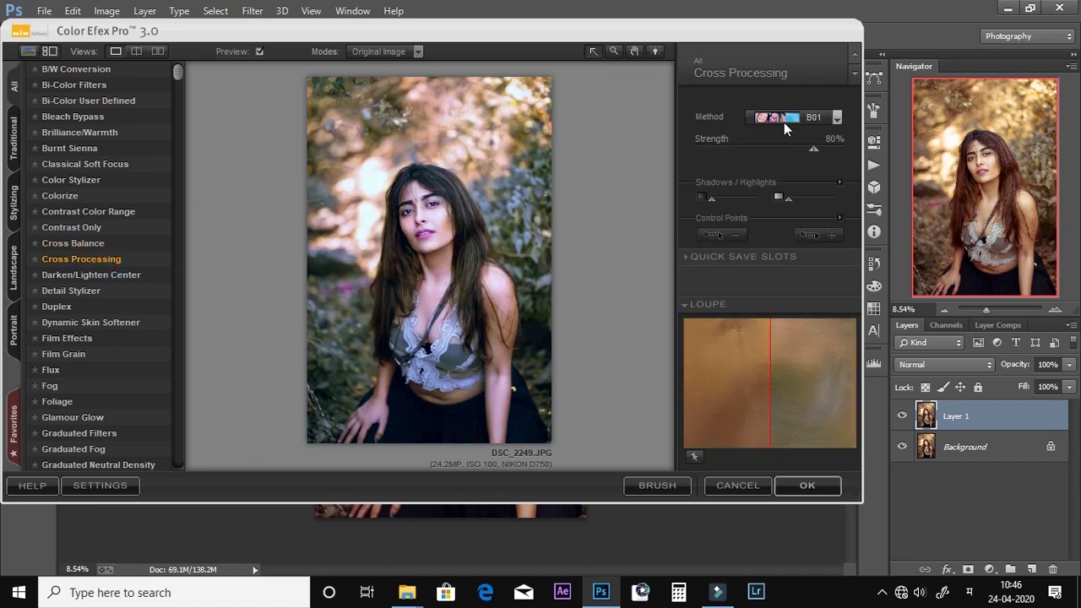
pyautogui.click(784, 122)
pyautogui.click(835, 436)
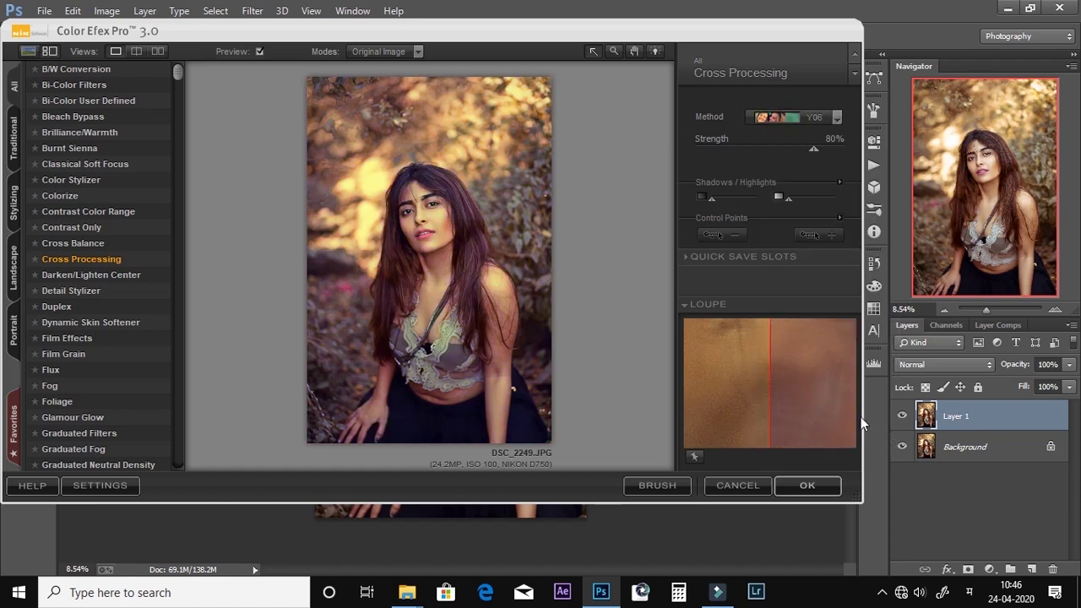
pyautogui.click(704, 148)
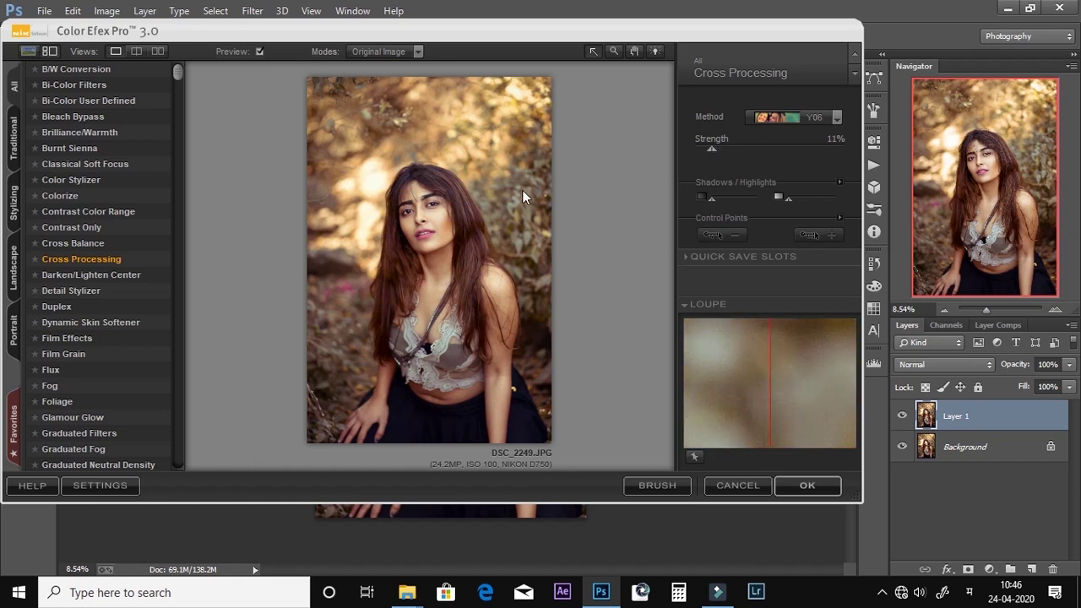
pyautogui.click(410, 211)
pyautogui.moveTo(477, 211); pyautogui.dragTo(537, 194)
pyautogui.click(259, 52)
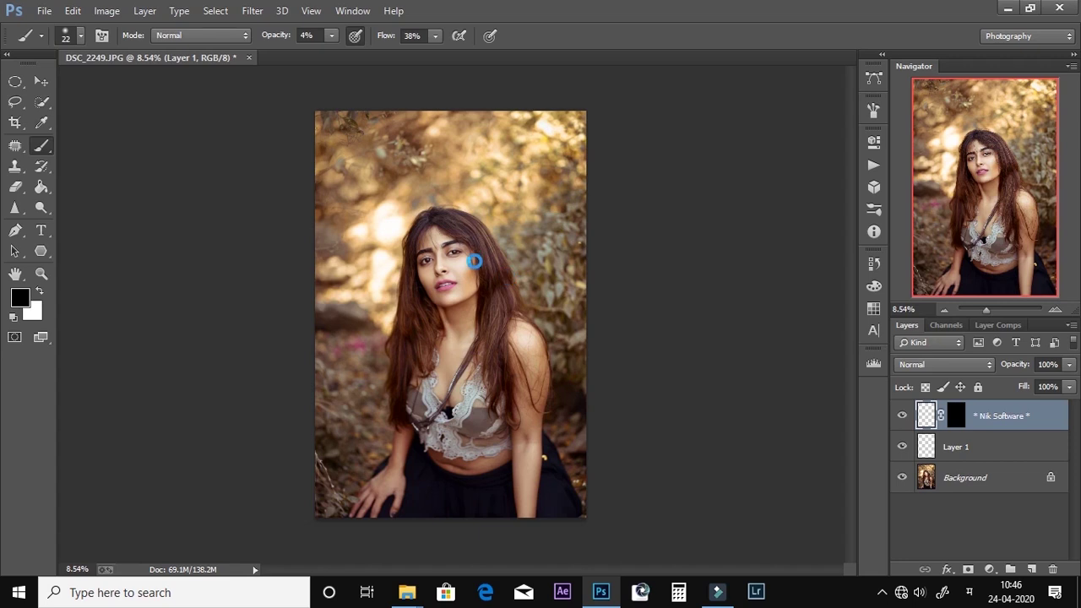
# Check the Cross Processing effect on the face and slightly lower that layer's opacity
pyautogui.scroll(5, 463, 257)
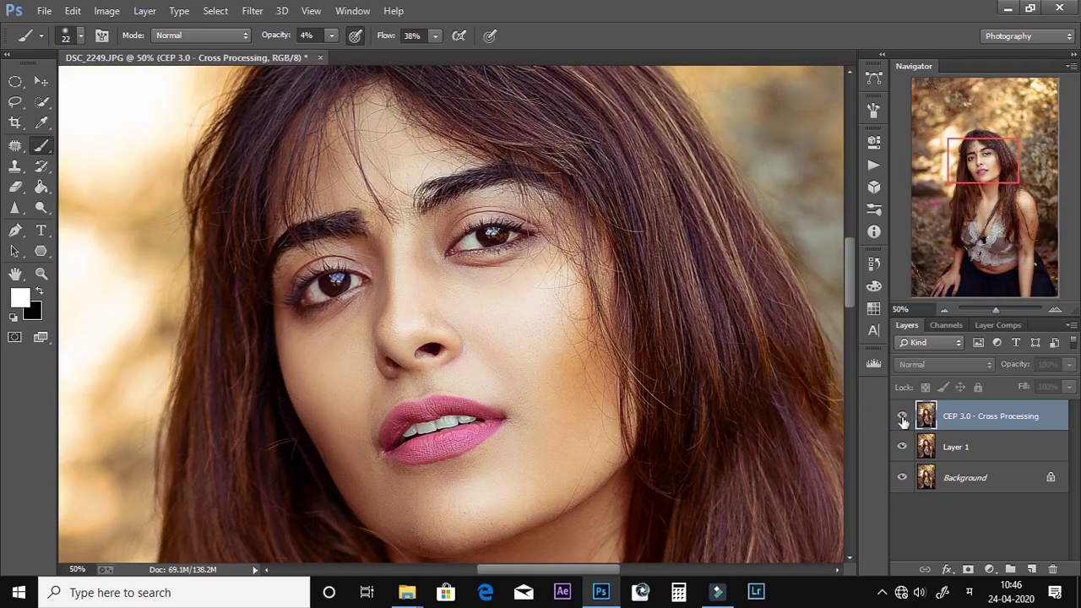
pyautogui.scroll(-3, 429, 340)
pyautogui.scroll(2, 429, 340)
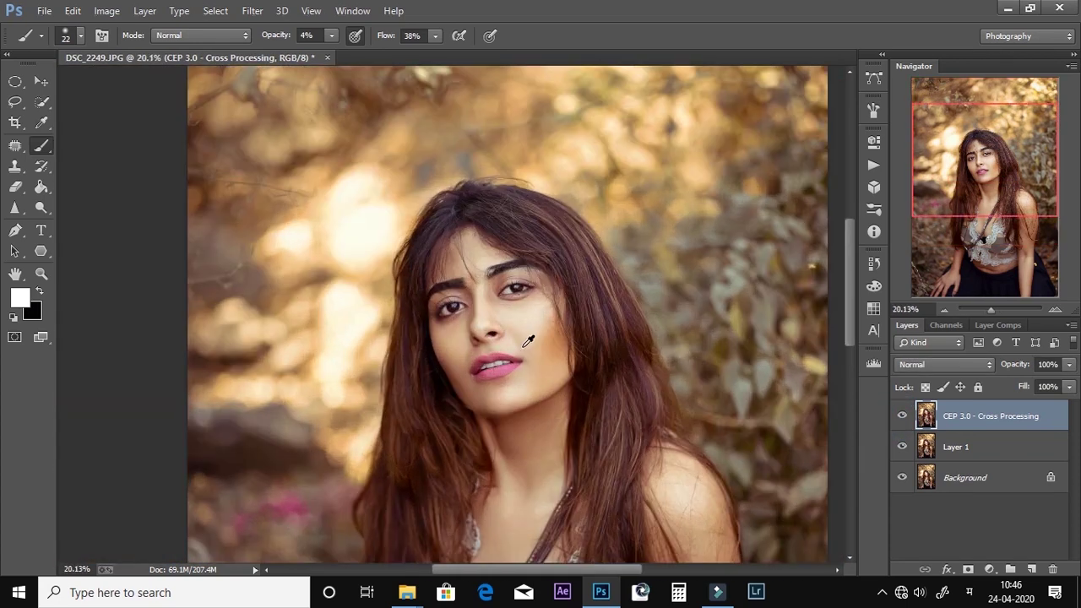
pyautogui.click(1070, 366)
pyautogui.moveTo(1064, 391); pyautogui.dragTo(1049, 388)
# Add a Selective Color adjustment layer and set Black to -35% for the Whites
pyautogui.click(990, 570)
pyautogui.click(985, 555)
pyautogui.click(764, 136)
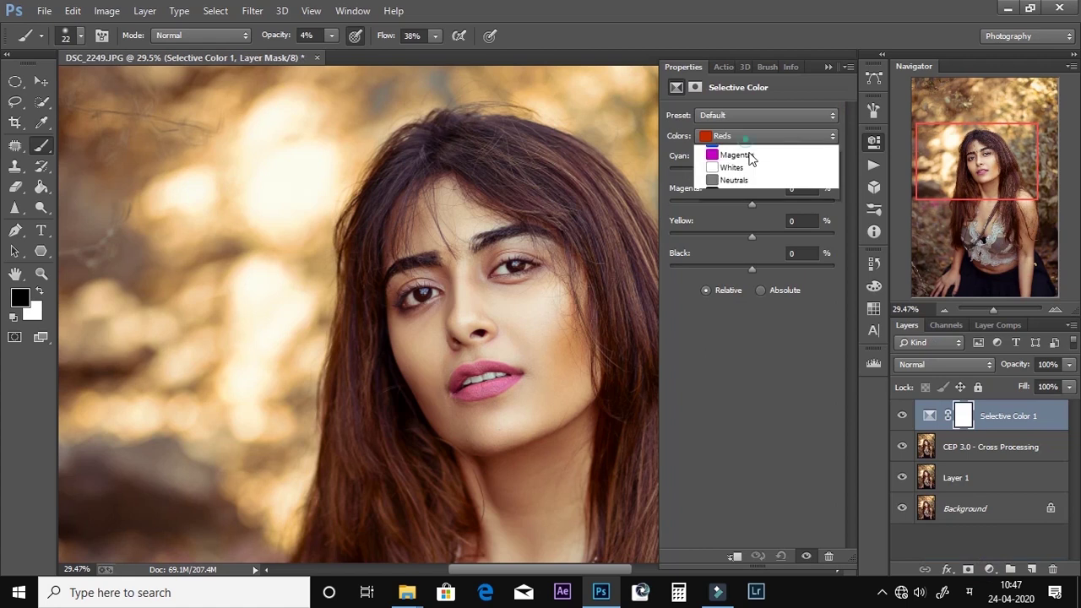
pyautogui.click(751, 231)
pyautogui.moveTo(736, 267); pyautogui.dragTo(724, 269)
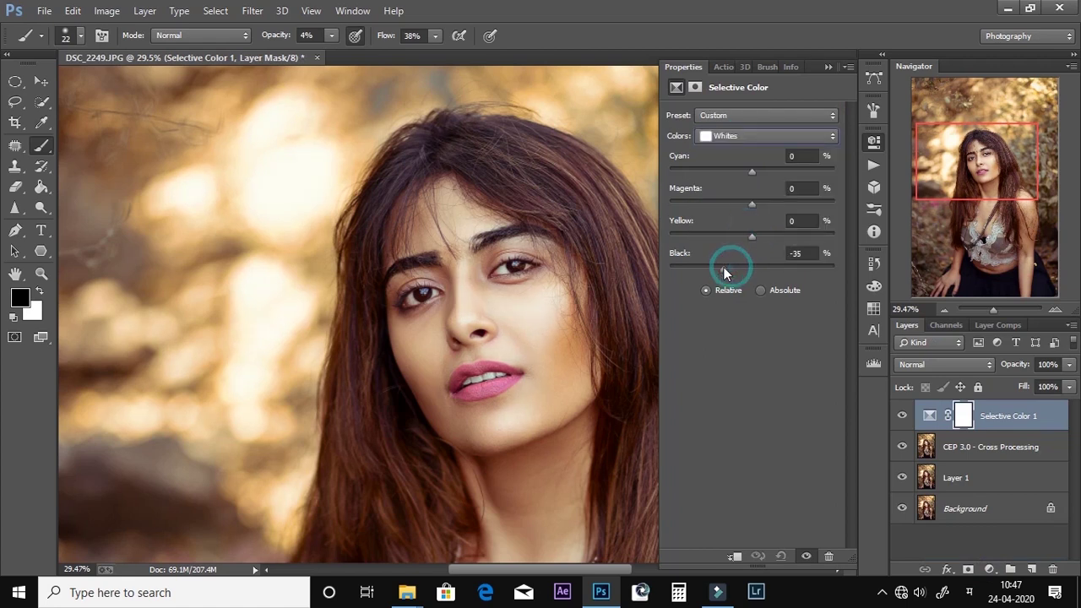
pyautogui.click(828, 67)
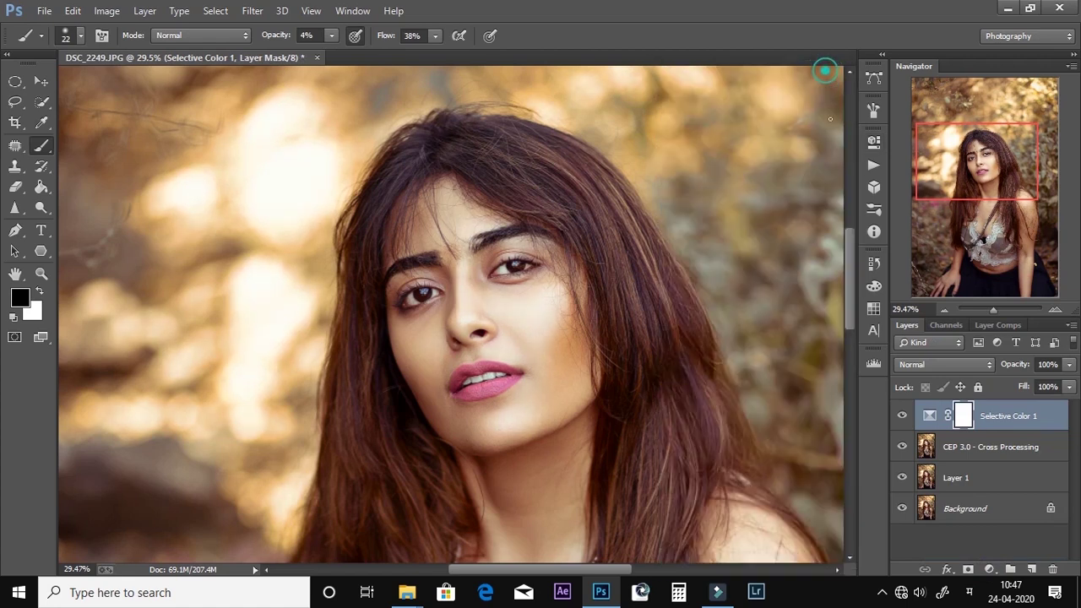
# Invert the Selective Color mask to black, and set the brush to white at 100% opacity
pyautogui.hotkey('ctrl', 'i')
pyautogui.scroll(3, 101, 183)
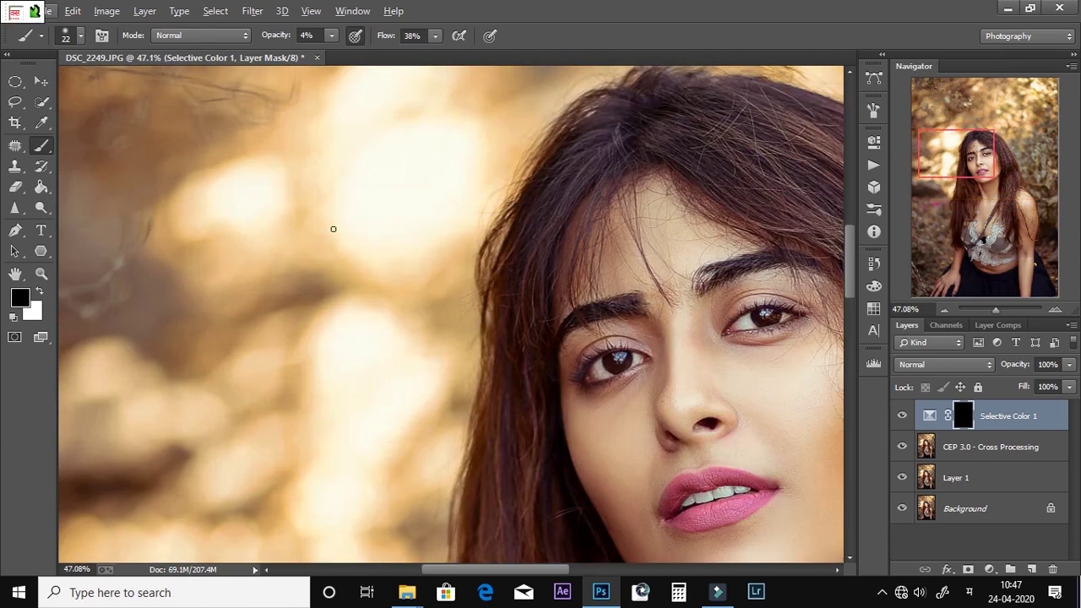
pyautogui.click(332, 36)
pyautogui.moveTo(363, 54); pyautogui.dragTo(409, 53)
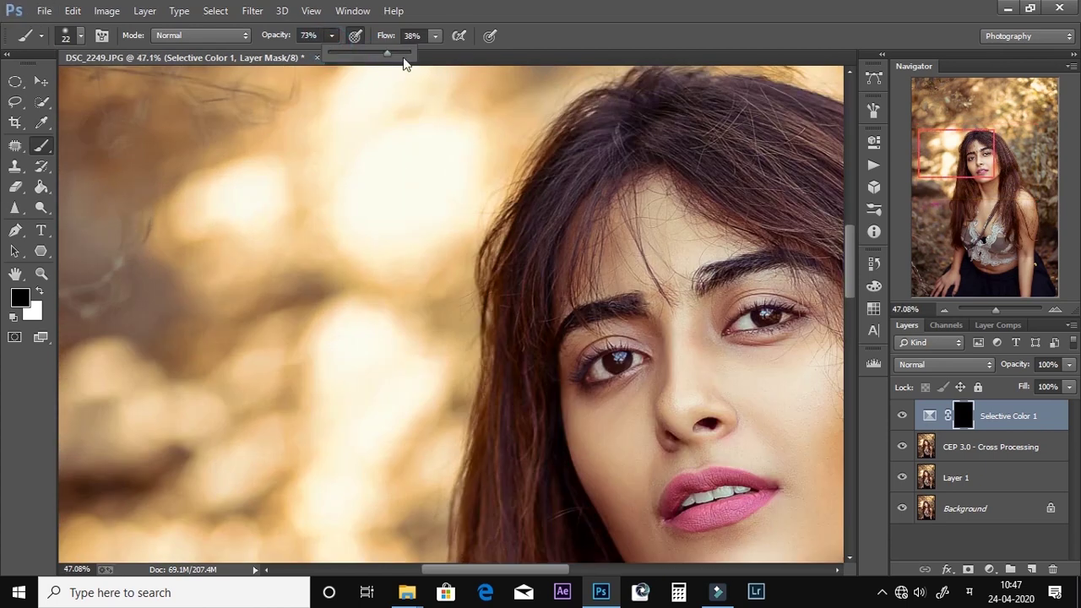
pyautogui.hotkey('alt', 'shift')
pyautogui.moveTo(398, 208); pyautogui.dragTo(294, 208)
pyautogui.press('x')
pyautogui.moveTo(465, 306); pyautogui.dragTo(453, 256)
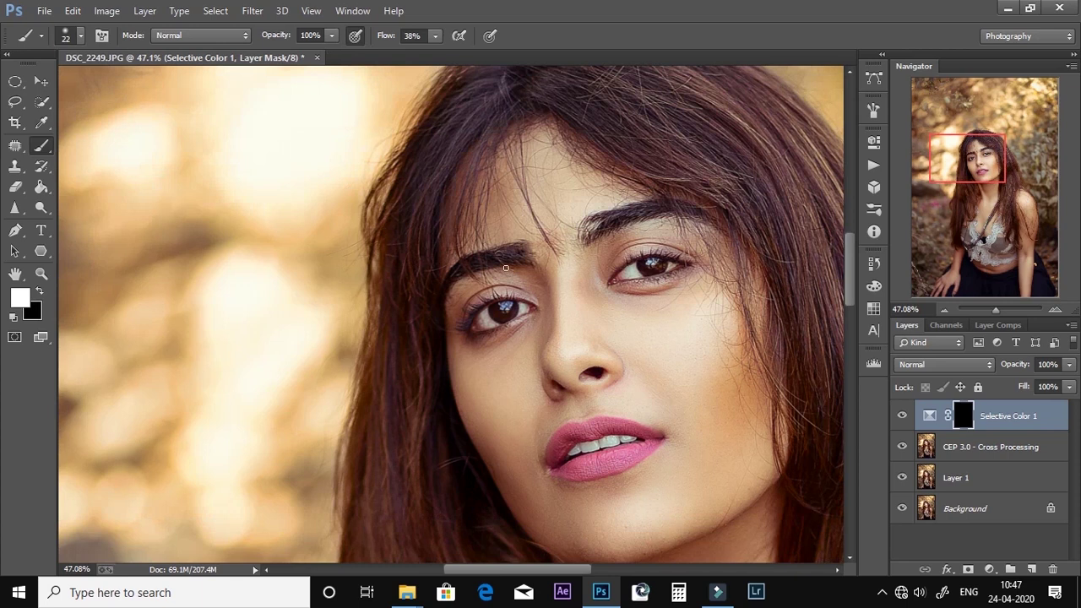
# Enlarge the brush to 454 px and paint white on the Selective Color mask over the face
pyautogui.rightClick(506, 268)
pyautogui.click(550, 171)
pyautogui.click(541, 176)
pyautogui.click(577, 326)
pyautogui.click(670, 376)
pyautogui.click(632, 249)
pyautogui.hscroll(3, 608, 331)
pyautogui.scroll(-2, 608, 330)
pyautogui.click(552, 456)
pyautogui.click(420, 328)
pyautogui.scroll(-3, 549, 359)
pyautogui.press('alt')
pyautogui.hscroll(2, 549, 354)
pyautogui.scroll(-2, 482, 391)
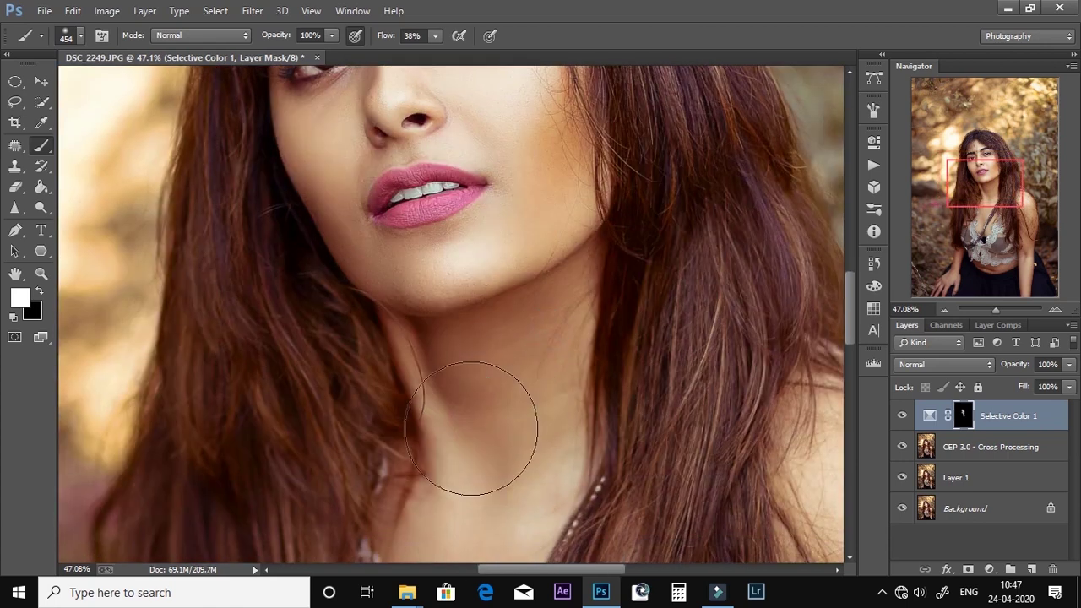
# Paint white on the Selective Color mask over the neck, chest, shoulder, arms and midriff
pyautogui.scroll(-2, 506, 397)
pyautogui.moveTo(508, 421)
pyautogui.mouseDown()
pyautogui.moveTo(504, 497)
pyautogui.moveTo(476, 470)
pyautogui.moveTo(482, 458)
pyautogui.moveTo(524, 528)
pyautogui.mouseUp()
pyautogui.press('space')
pyautogui.moveTo(552, 411)
pyautogui.mouseDown()
pyautogui.moveTo(431, 203)
pyautogui.moveTo(415, 153)
pyautogui.mouseUp()
pyautogui.moveTo(561, 220); pyautogui.dragTo(541, 338)
pyautogui.moveTo(524, 57)
pyautogui.mouseDown()
pyautogui.moveTo(552, 171)
pyautogui.moveTo(512, 54)
pyautogui.mouseUp()
pyautogui.click(647, 453)
pyautogui.click(541, 257)
pyautogui.moveTo(440, 388)
pyautogui.mouseDown()
pyautogui.moveTo(516, 407)
pyautogui.moveTo(539, 391)
pyautogui.moveTo(420, 397)
pyautogui.mouseUp()
pyautogui.moveTo(310, 461); pyautogui.dragTo(361, 362)
pyautogui.scroll(-7, 302, 443)
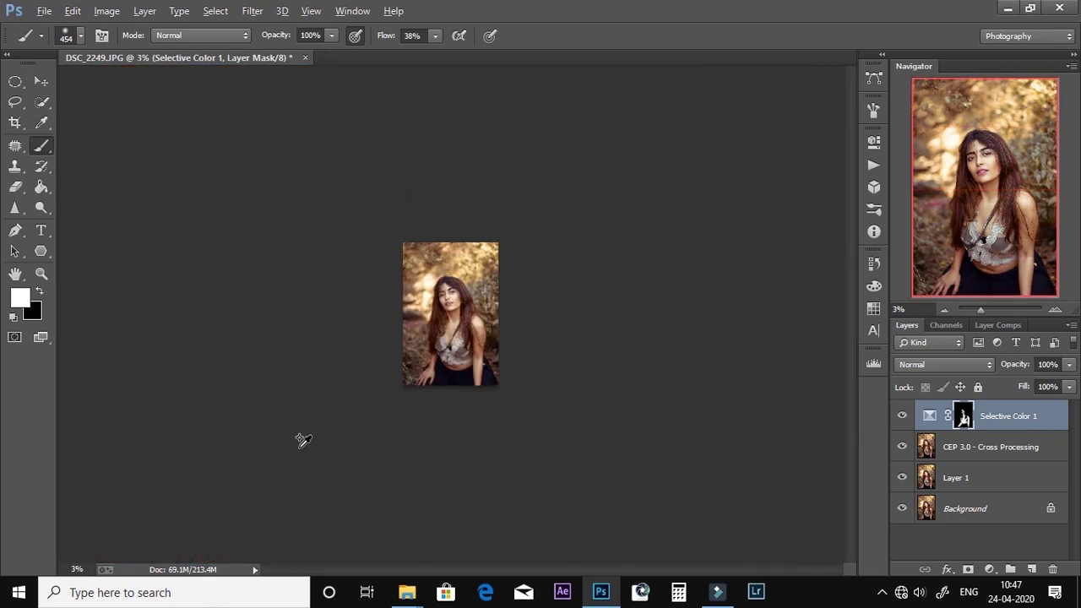
# Compare the portrait with and without the Selective Color adjustment
pyautogui.scroll(6, 473, 297)
pyautogui.click(902, 416)
pyautogui.click(901, 416)
pyautogui.scroll(-2, 523, 279)
pyautogui.scroll(2, 493, 265)
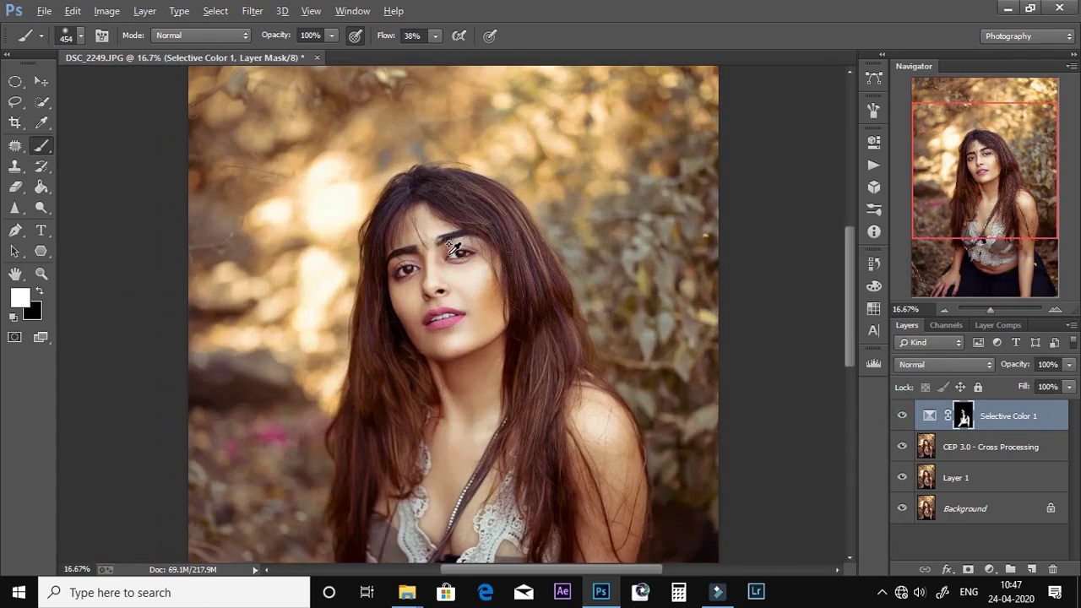
# Paint white on the Selective Color mask over the hair, reducing the brush to 438 px
pyautogui.moveTo(550, 247)
pyautogui.mouseDown()
pyautogui.moveTo(600, 356)
pyautogui.moveTo(606, 344)
pyautogui.moveTo(590, 374)
pyautogui.moveTo(597, 448)
pyautogui.mouseUp()
pyautogui.moveTo(354, 291); pyautogui.dragTo(336, 314)
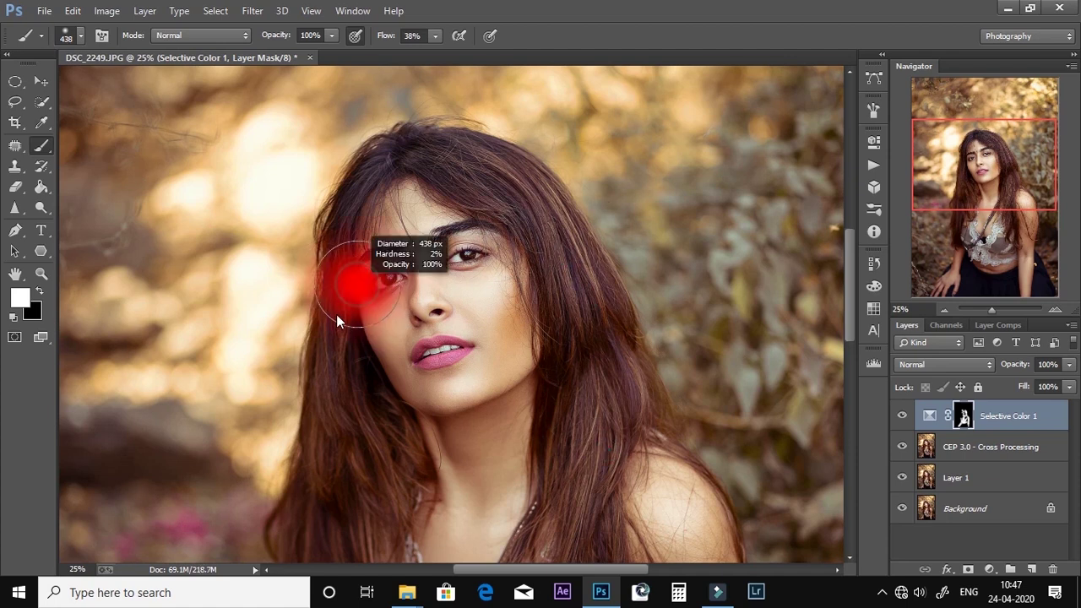
pyautogui.scroll(-6, 362, 506)
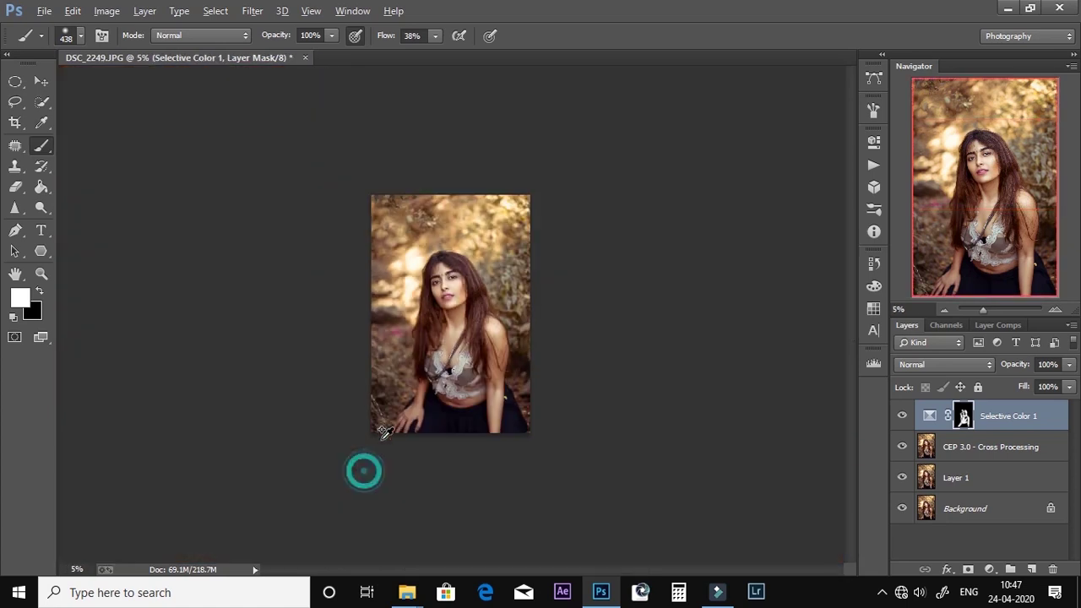
pyautogui.scroll(4, 362, 468)
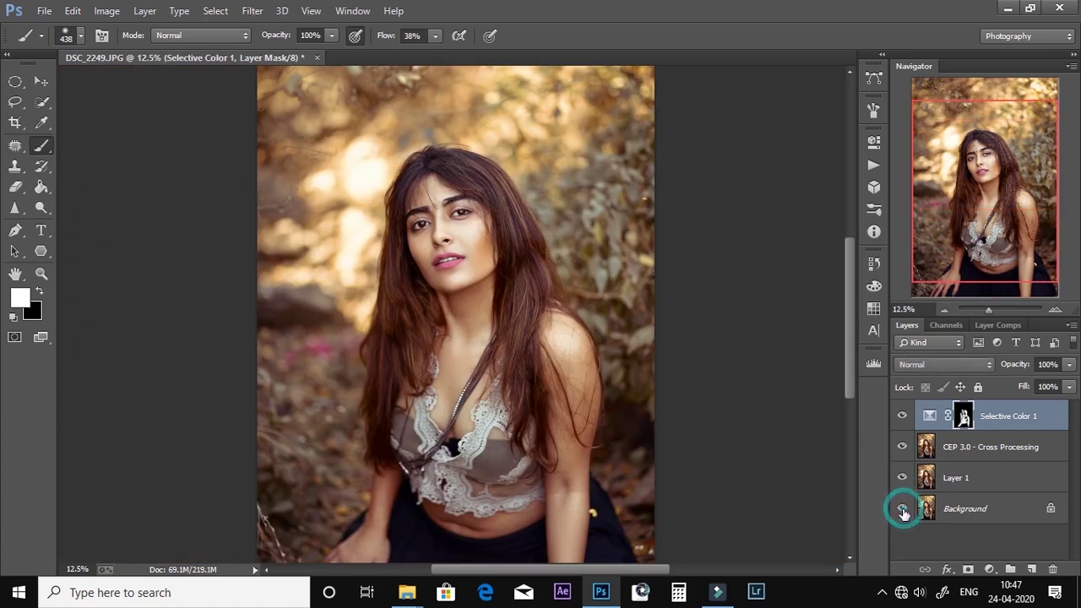
# Add a new layer and paint both lips with pink sampled from the lower lip, using a soft 45 px brush
pyautogui.click(1032, 569)
pyautogui.scroll(3, 455, 246)
pyautogui.scroll(4, 501, 327)
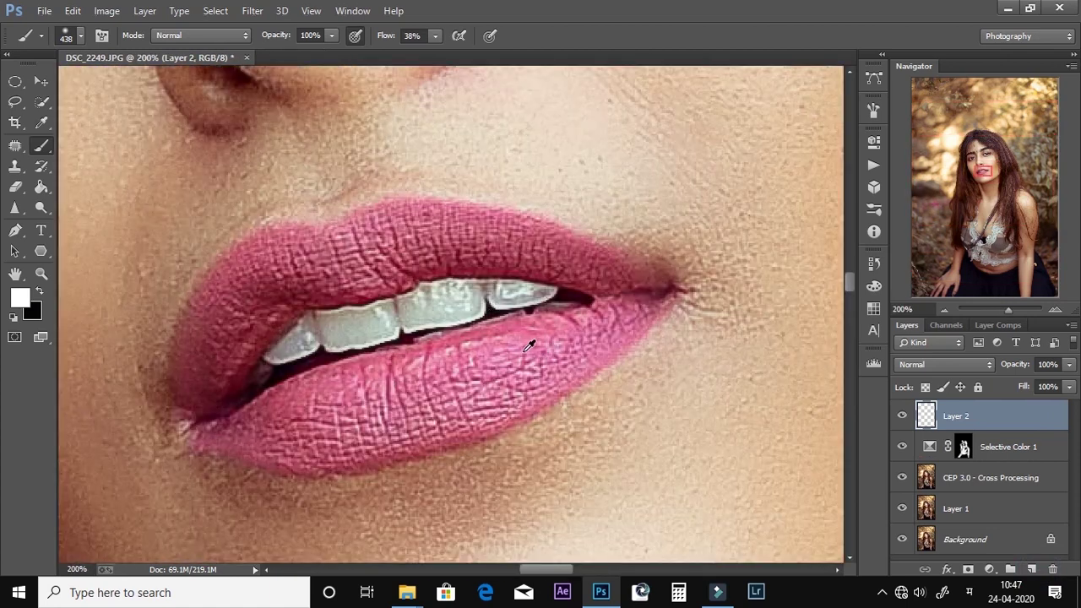
pyautogui.rightClick(421, 340)
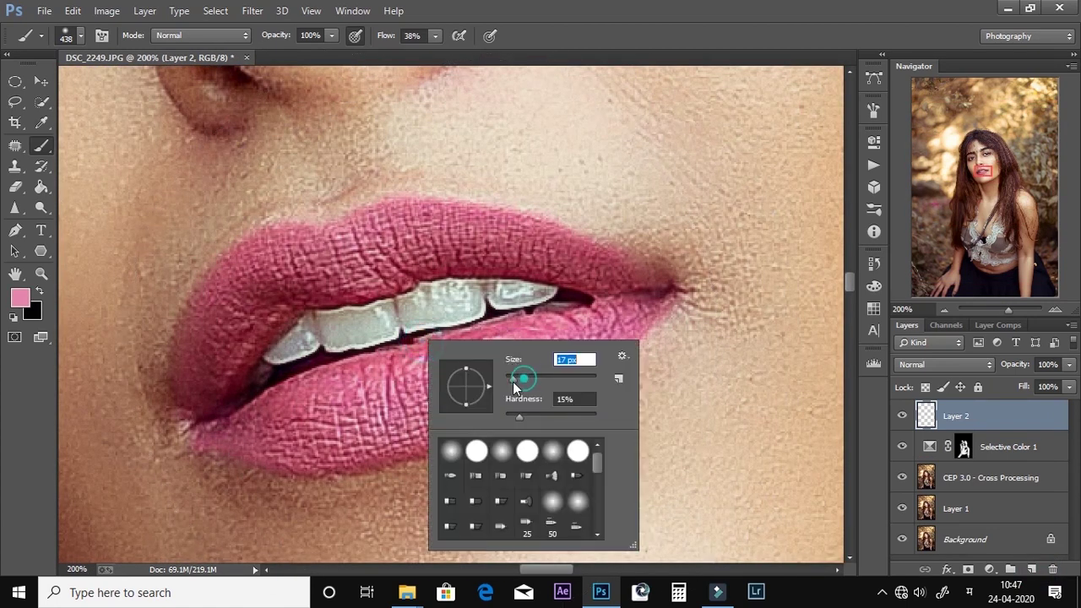
pyautogui.press('Return')
pyautogui.rightClick(284, 420)
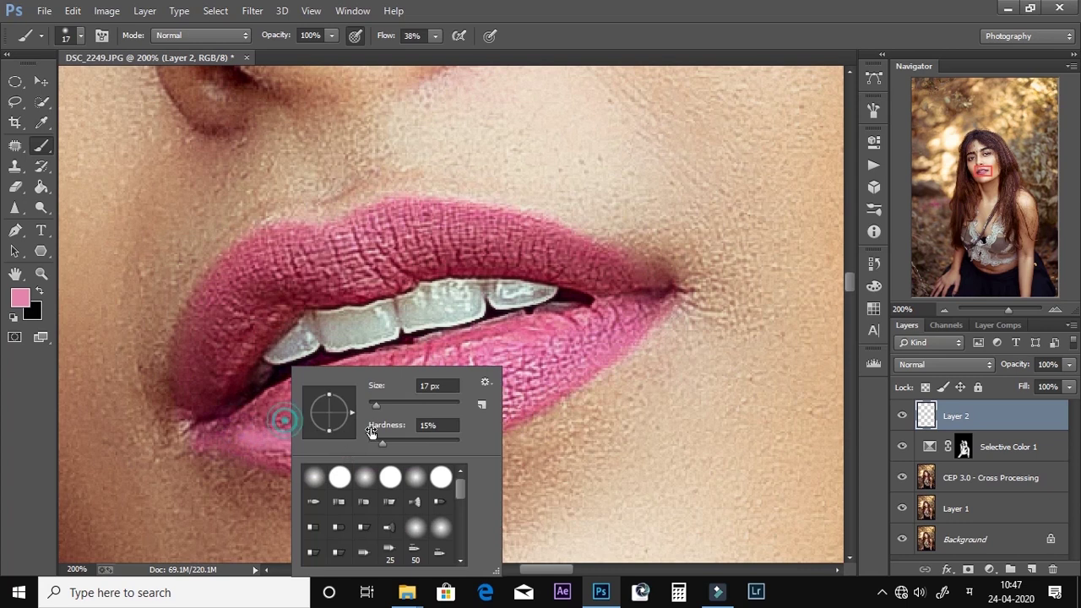
pyautogui.press('Return')
pyautogui.moveTo(264, 386)
pyautogui.mouseDown()
pyautogui.moveTo(383, 398)
pyautogui.moveTo(563, 338)
pyautogui.mouseUp()
pyautogui.moveTo(218, 330)
pyautogui.mouseDown()
pyautogui.moveTo(445, 240)
pyautogui.moveTo(687, 297)
pyautogui.mouseUp()
# Try Overlay blending on the painted lip layer and switch it to Soft Light
pyautogui.click(946, 364)
pyautogui.click(918, 196)
pyautogui.scroll(-6, 542, 225)
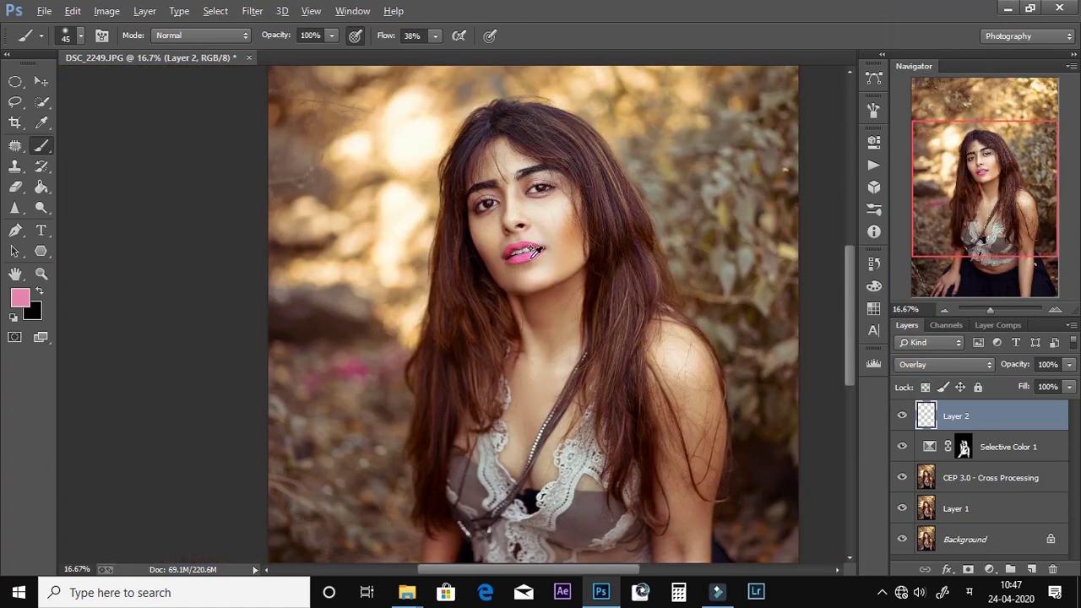
pyautogui.click(956, 367)
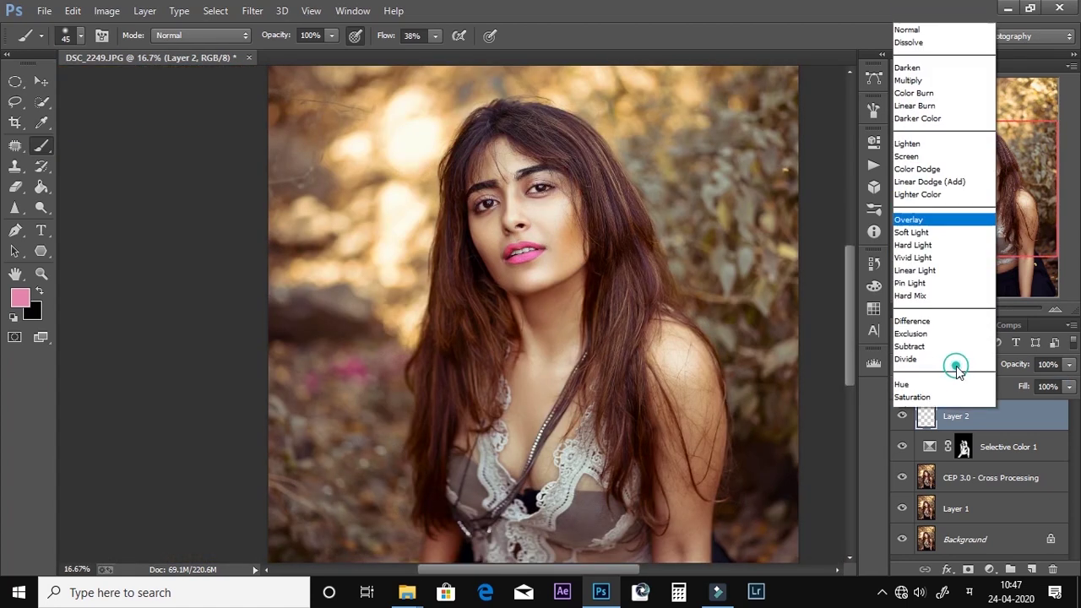
pyautogui.click(930, 212)
pyautogui.scroll(4, 499, 239)
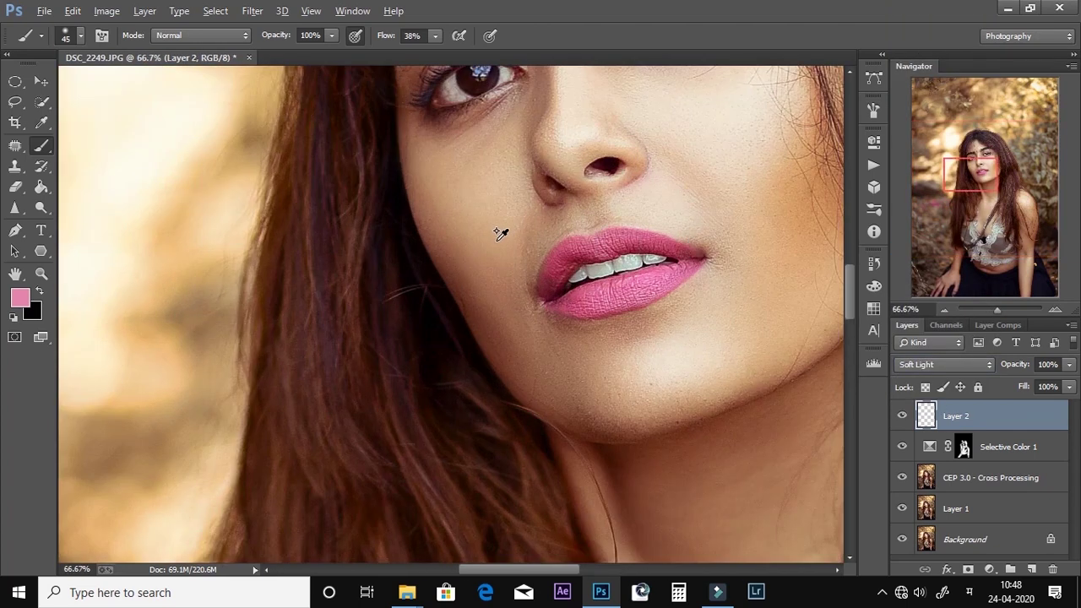
# Reduce the painted lip layer's opacity to 46% and compare the lips with and without it
pyautogui.click(902, 416)
pyautogui.click(903, 417)
pyautogui.moveTo(640, 258); pyautogui.dragTo(664, 255)
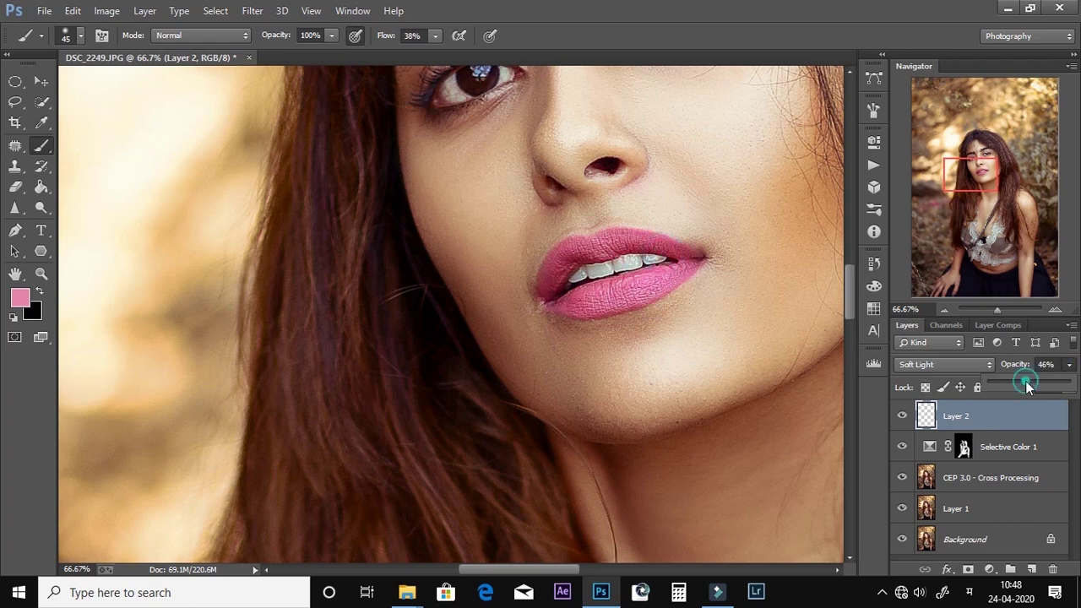
pyautogui.scroll(-7, 646, 278)
pyautogui.scroll(3, 451, 264)
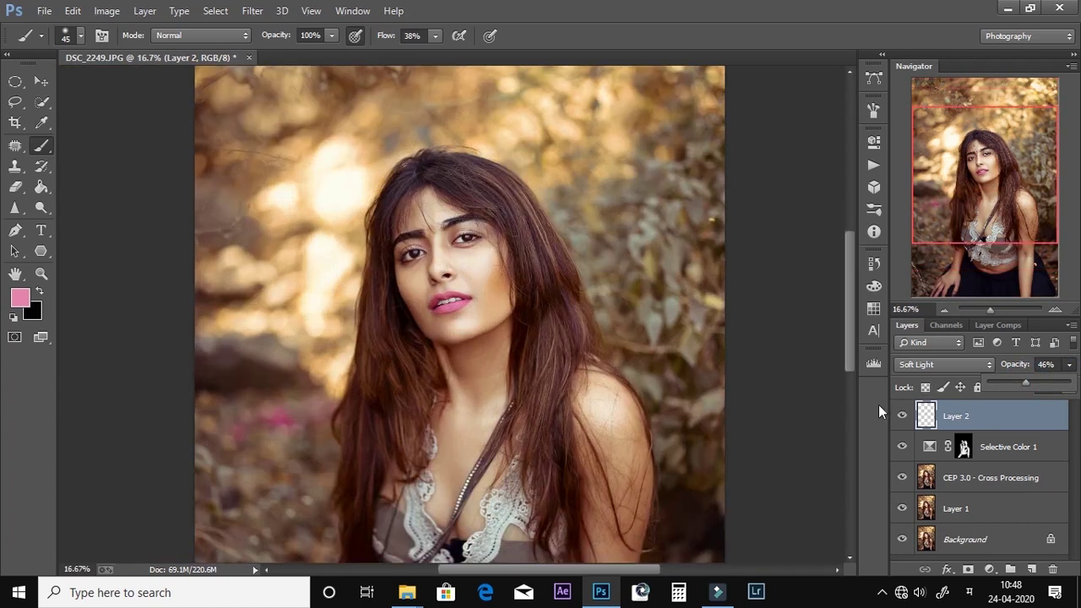
pyautogui.click(900, 419)
pyautogui.click(900, 419)
pyautogui.click(900, 419)
pyautogui.click(899, 419)
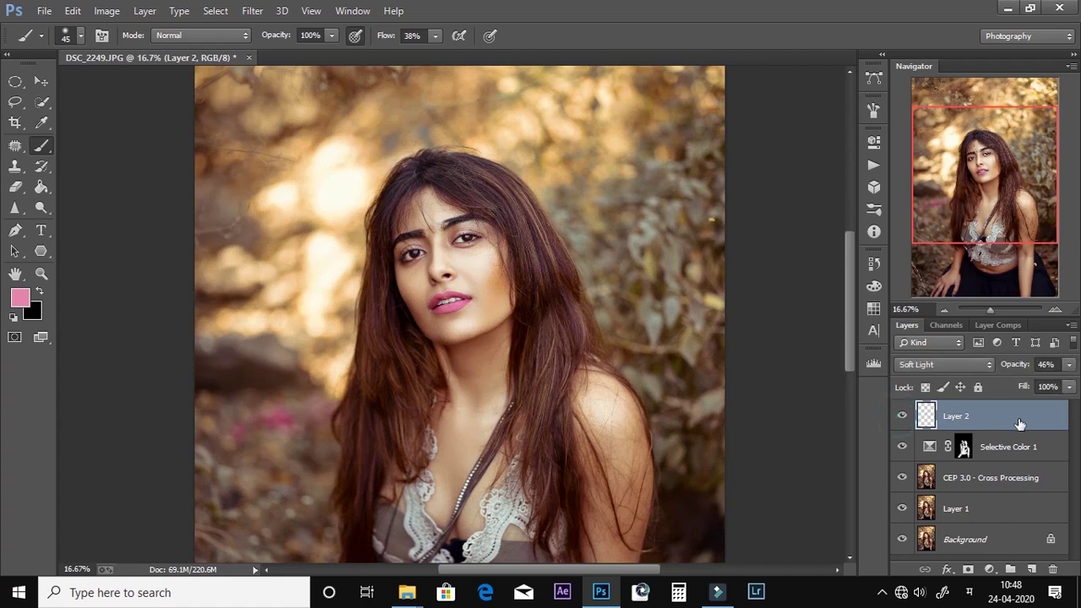
# Lower the painted lip layer's fill to 34% and delete the layer
pyautogui.click(1068, 387)
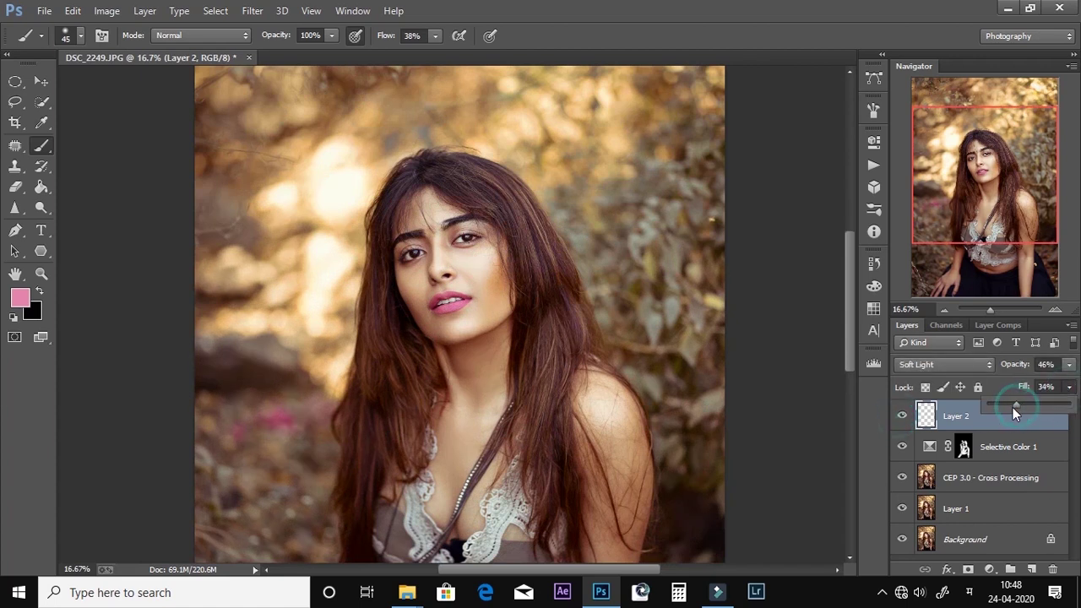
pyautogui.moveTo(988, 414); pyautogui.dragTo(1053, 568)
# Add a new layer on top and stamp all visible layers into it
pyautogui.press('d')
pyautogui.scroll(5, 439, 253)
pyautogui.moveTo(315, 180)
pyautogui.mouseDown()
pyautogui.moveTo(448, 258)
pyautogui.moveTo(505, 260)
pyautogui.mouseUp()
pyautogui.hotkey('ctrl', 'alt', 'shift', 'e')
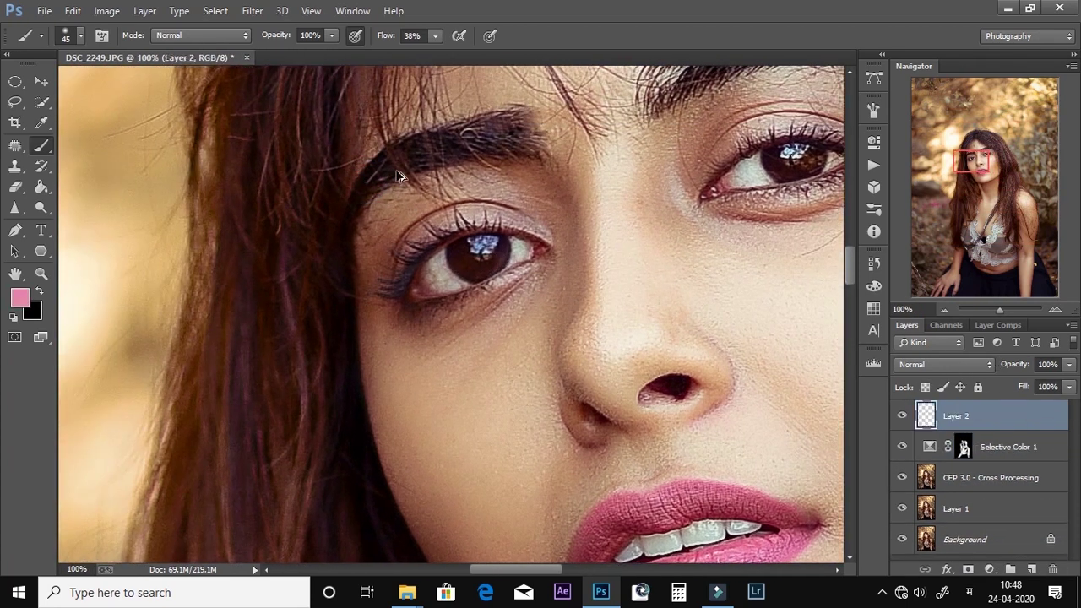
# Lighten the white of the eye on the image's left with a 38 px Dodge brush set to Midtones and 100% exposure
pyautogui.click(38, 210)
pyautogui.scroll(3, 362, 241)
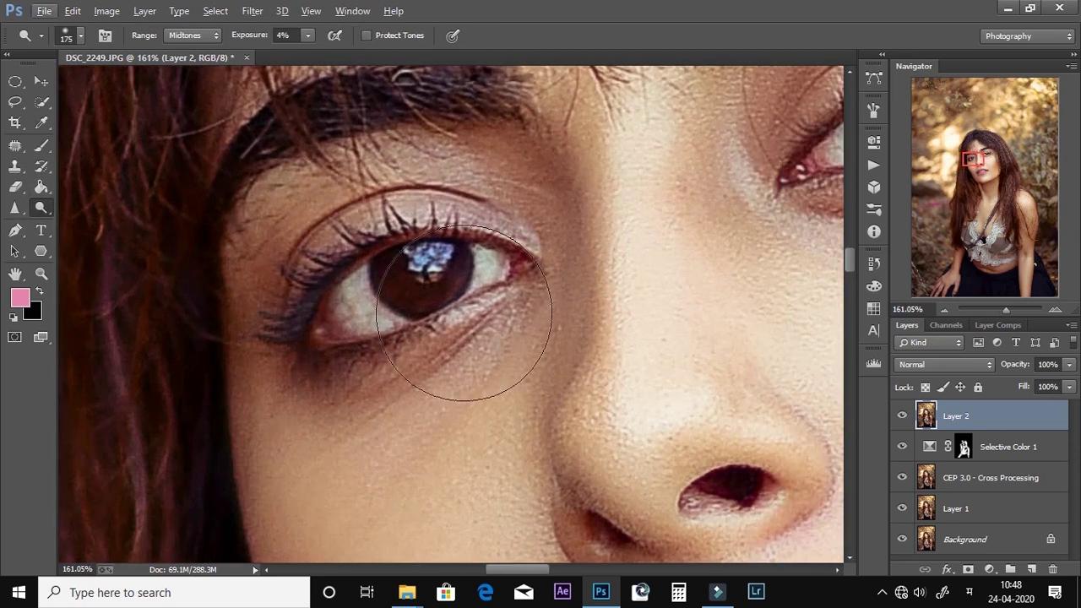
pyautogui.scroll(1, 463, 312)
pyautogui.click(308, 35)
pyautogui.click(389, 57)
pyautogui.rightClick(390, 302)
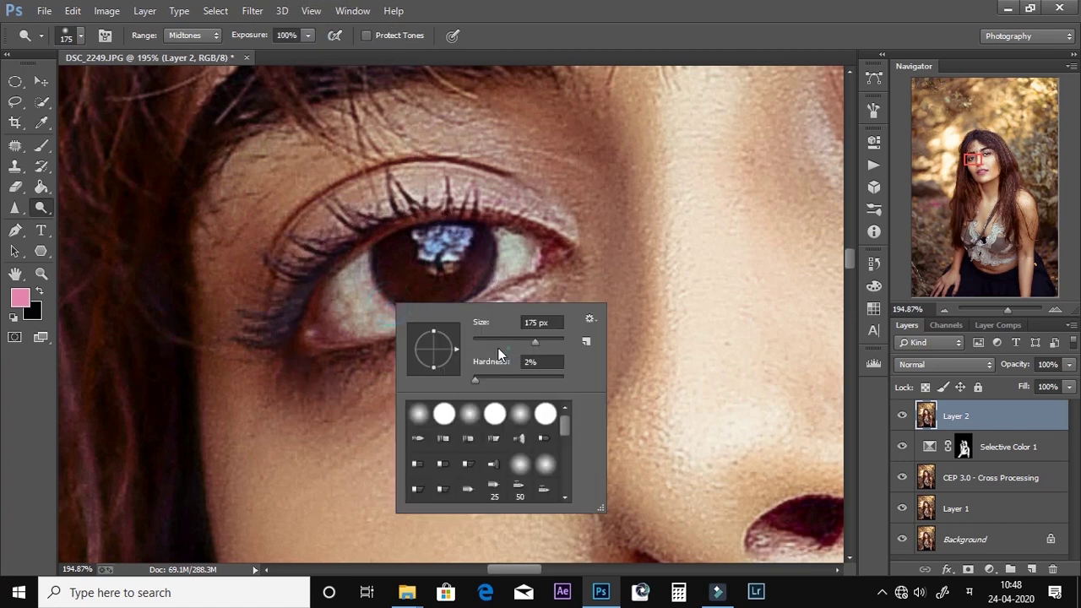
pyautogui.moveTo(497, 347); pyautogui.dragTo(484, 347)
pyautogui.press('Return')
pyautogui.moveTo(361, 281)
pyautogui.mouseDown()
pyautogui.moveTo(331, 338)
pyautogui.moveTo(342, 320)
pyautogui.moveTo(373, 317)
pyautogui.mouseUp()
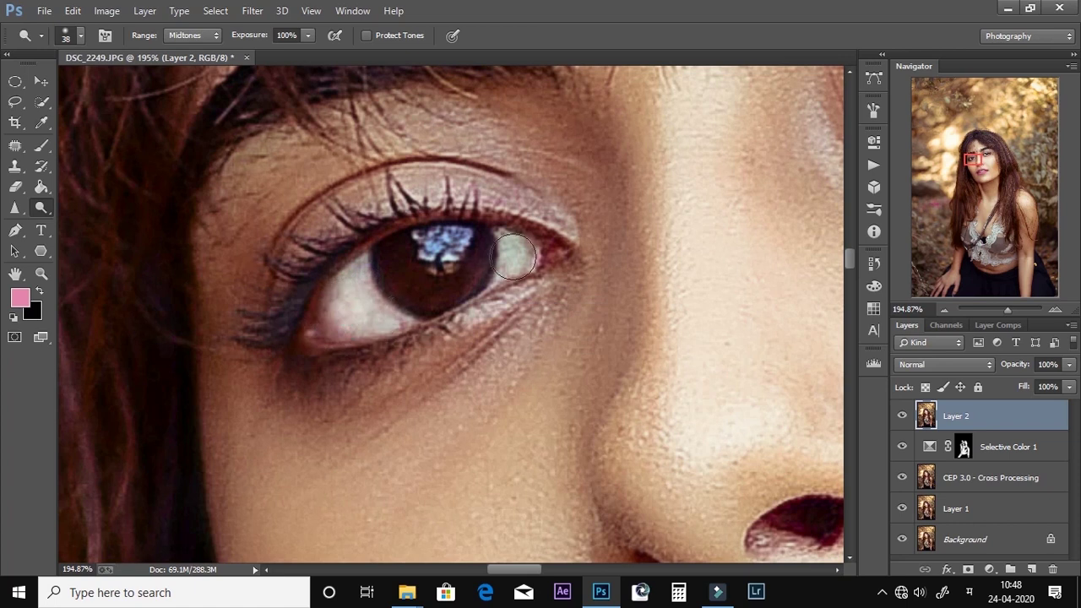
pyautogui.moveTo(513, 256); pyautogui.dragTo(502, 287)
# Dodge the white of the eye on the image's right, undoing the stroke at its inner corner
pyautogui.scroll(-4, 502, 286)
pyautogui.moveTo(667, 241); pyautogui.dragTo(314, 335)
pyautogui.moveTo(393, 252)
pyautogui.mouseDown()
pyautogui.moveTo(340, 273)
pyautogui.moveTo(326, 331)
pyautogui.mouseUp()
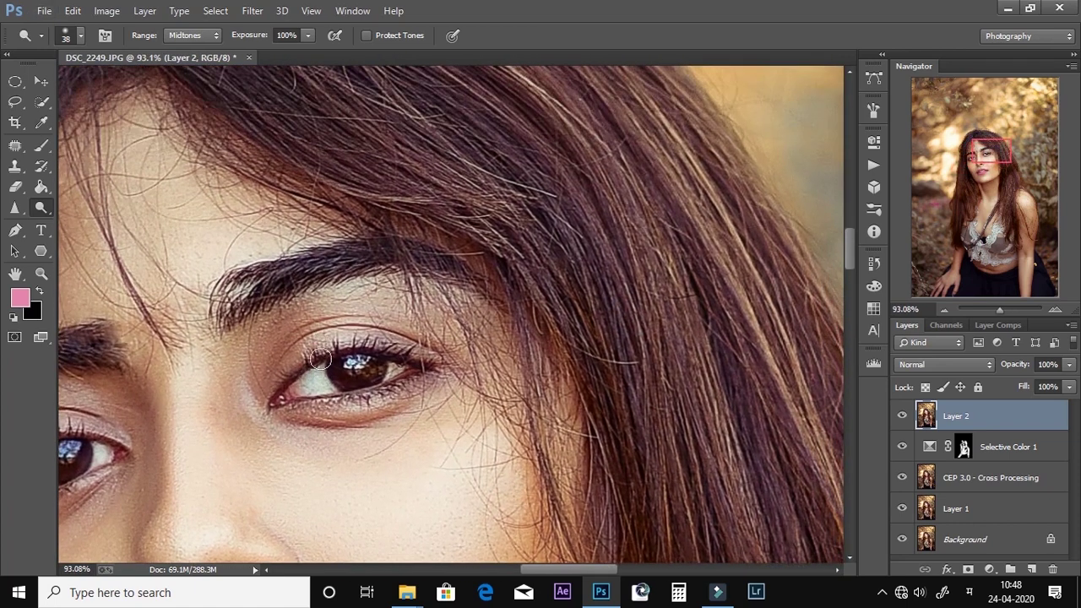
pyautogui.moveTo(294, 389); pyautogui.dragTo(314, 378)
pyautogui.hotkey('ctrl', 'z')
pyautogui.moveTo(385, 379)
pyautogui.mouseDown()
pyautogui.moveTo(408, 372)
pyautogui.moveTo(385, 379)
pyautogui.moveTo(385, 428)
pyautogui.moveTo(354, 404)
pyautogui.moveTo(331, 405)
pyautogui.moveTo(376, 414)
pyautogui.moveTo(387, 403)
pyautogui.mouseUp()
pyautogui.scroll(-5, 366, 397)
pyautogui.scroll(6, 343, 407)
# Erase the stamped layer around the lashes and iris with a 59 px Eraser at 30% flow
pyautogui.click(14, 187)
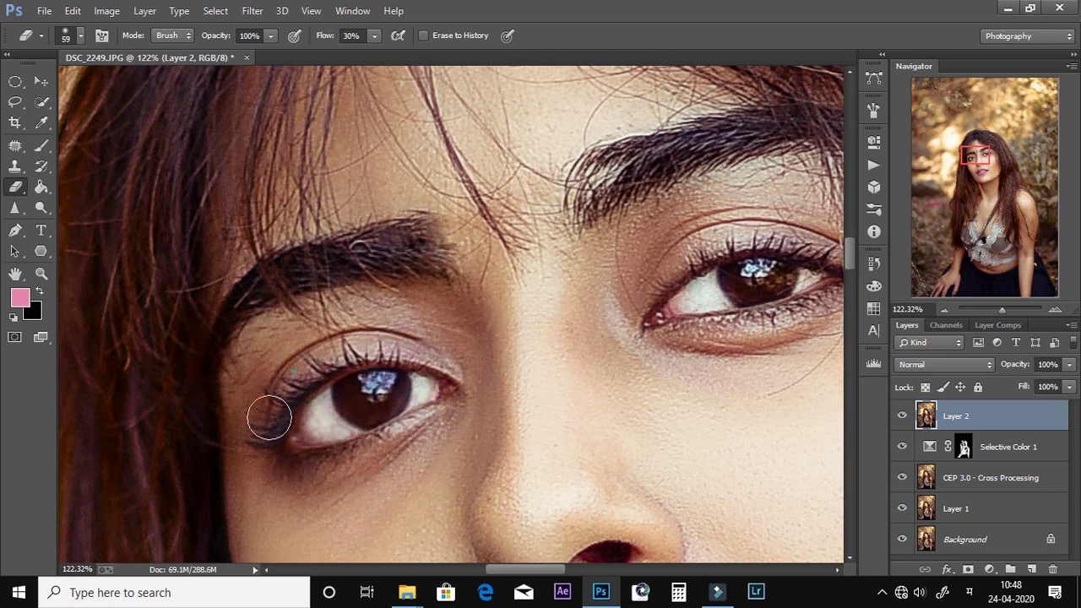
pyautogui.moveTo(616, 260); pyautogui.dragTo(394, 321)
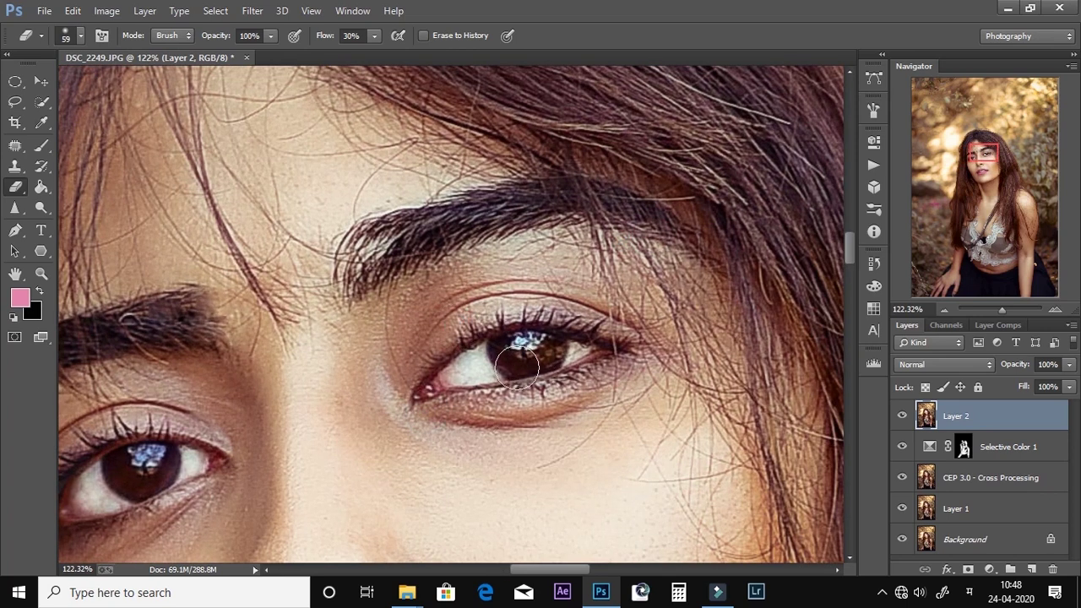
pyautogui.click(615, 323)
pyautogui.scroll(-2, 390, 326)
pyautogui.scroll(-2, 319, 310)
pyautogui.scroll(-1, 317, 309)
pyautogui.moveTo(290, 314); pyautogui.dragTo(377, 317)
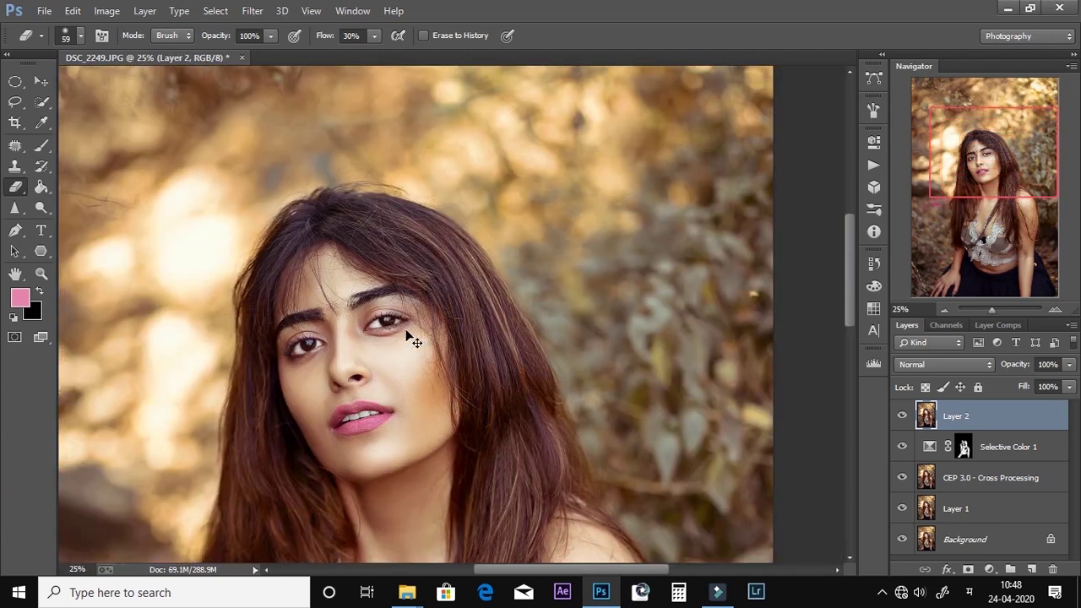
# Raise the Eraser's flow to 100% and erase the stamped layer near the eyes with a 132 px brush
pyautogui.moveTo(377, 53); pyautogui.dragTo(511, 55)
pyautogui.scroll(-2, 433, 241)
pyautogui.scroll(4, 433, 241)
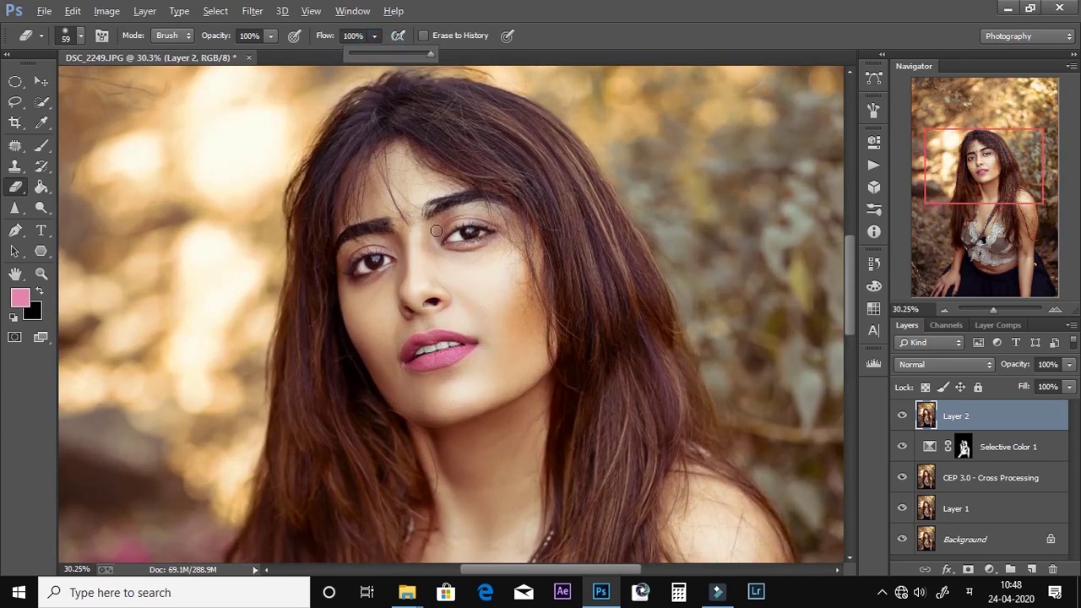
pyautogui.click(899, 416)
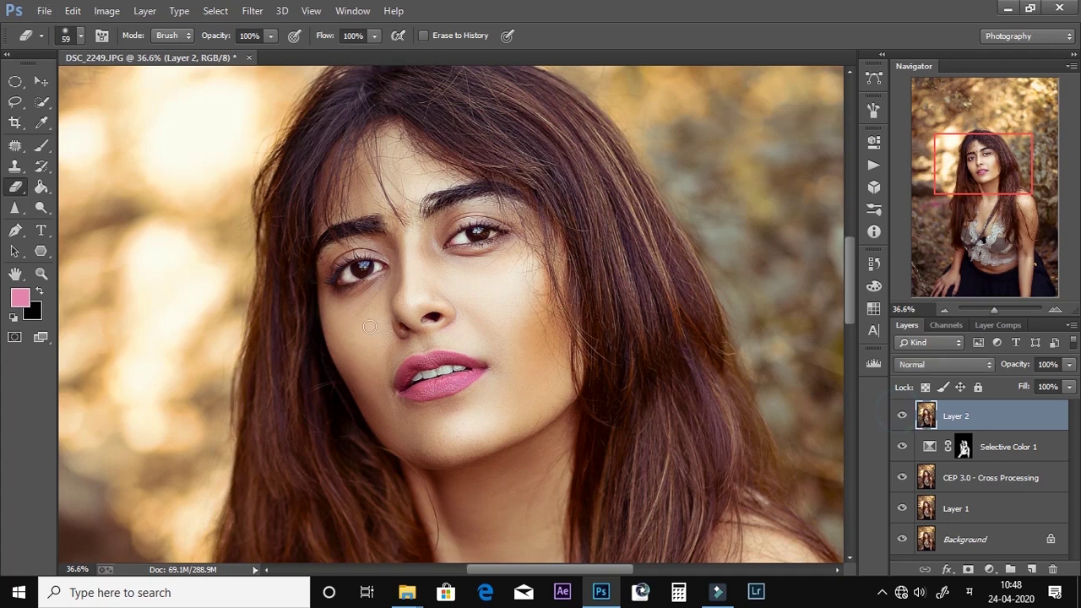
pyautogui.scroll(3, 275, 287)
pyautogui.rightClick(328, 286)
pyautogui.click(459, 321)
pyautogui.click(398, 233)
pyautogui.moveTo(466, 326)
pyautogui.mouseDown()
pyautogui.moveTo(458, 357)
pyautogui.moveTo(444, 334)
pyautogui.mouseUp()
# Compare the face with and without the stamped eye retouching layer
pyautogui.scroll(-3, 365, 319)
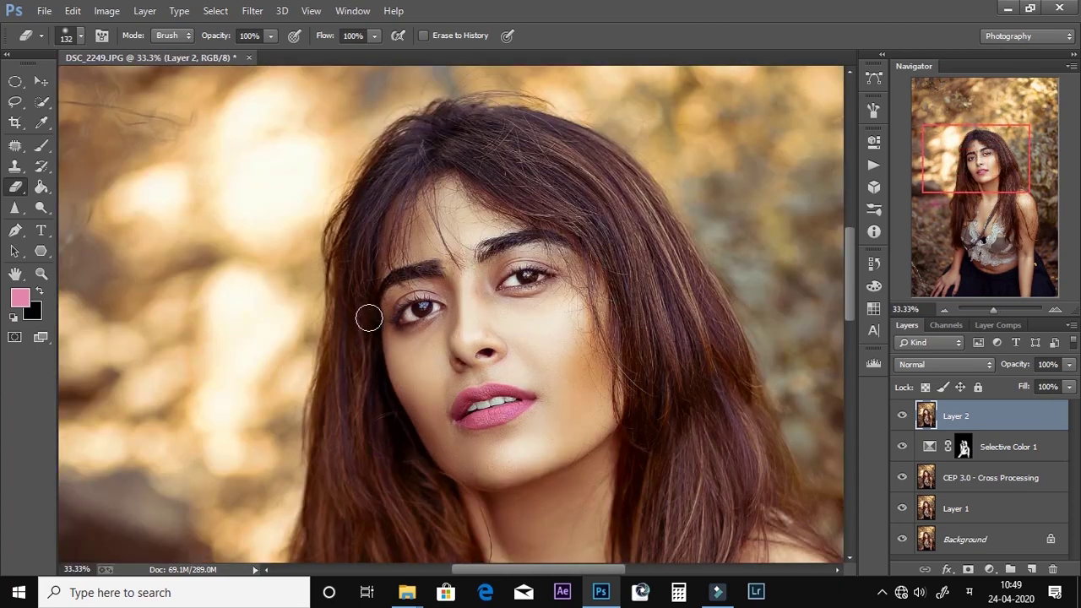
pyautogui.click(903, 417)
pyautogui.click(903, 417)
pyautogui.click(903, 417)
pyautogui.click(903, 417)
pyautogui.scroll(-3, 540, 294)
pyautogui.scroll(7, 527, 306)
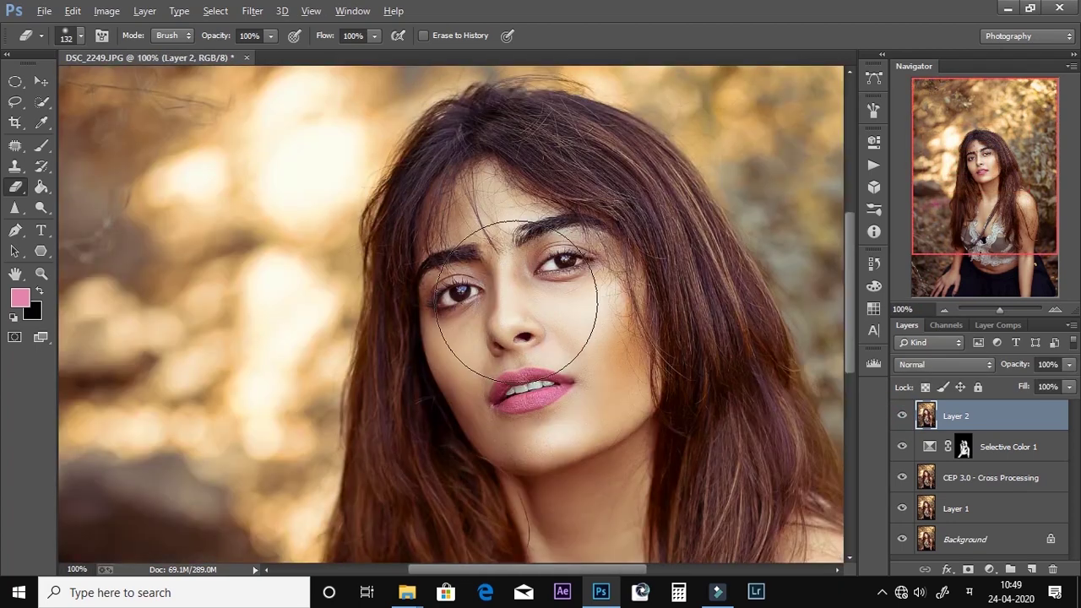
# Enlarge the Eraser to 202 px, erase the stamped layer between the nose bridge and inner eye corner, and check the layer's effect
pyautogui.rightClick(516, 297)
pyautogui.click(664, 332)
pyautogui.click(553, 220)
pyautogui.scroll(-1, 554, 220)
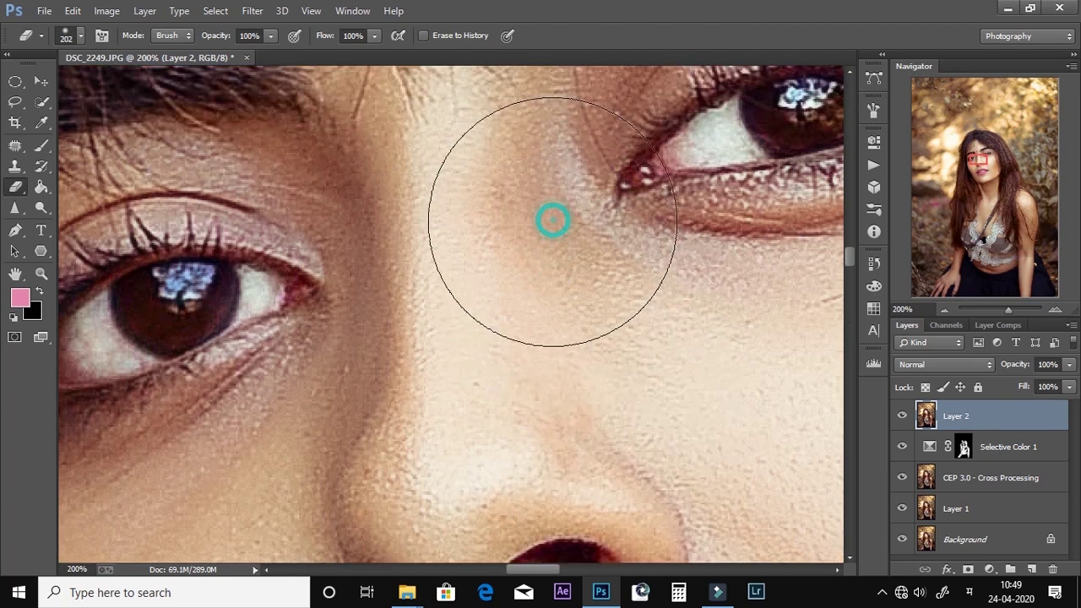
pyautogui.scroll(-2, 566, 313)
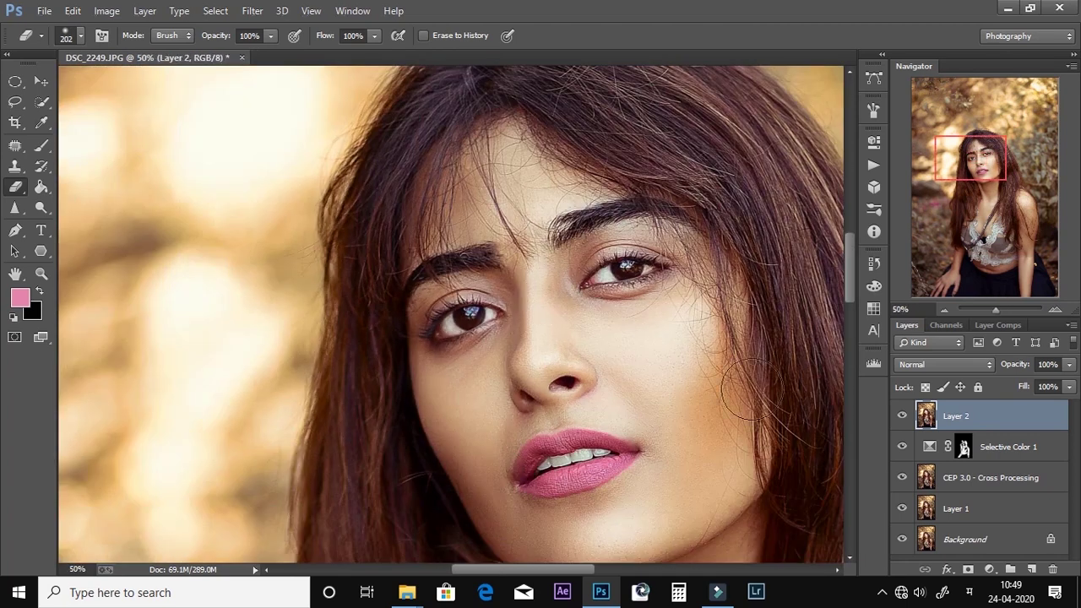
pyautogui.click(902, 417)
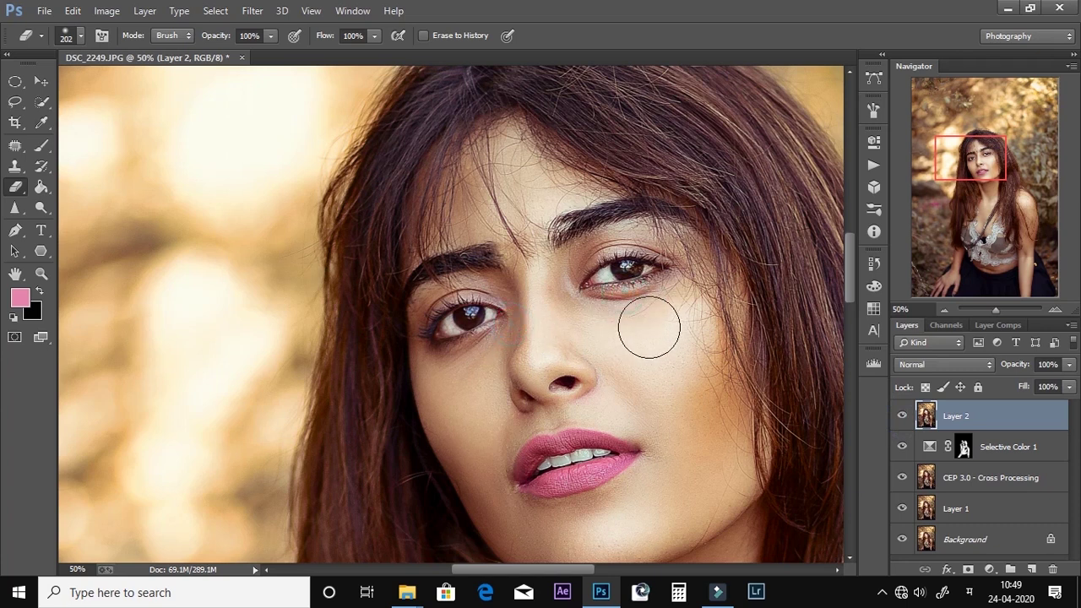
# Review the finished portrait as a whole and up close on the face
pyautogui.scroll(-3, 607, 334)
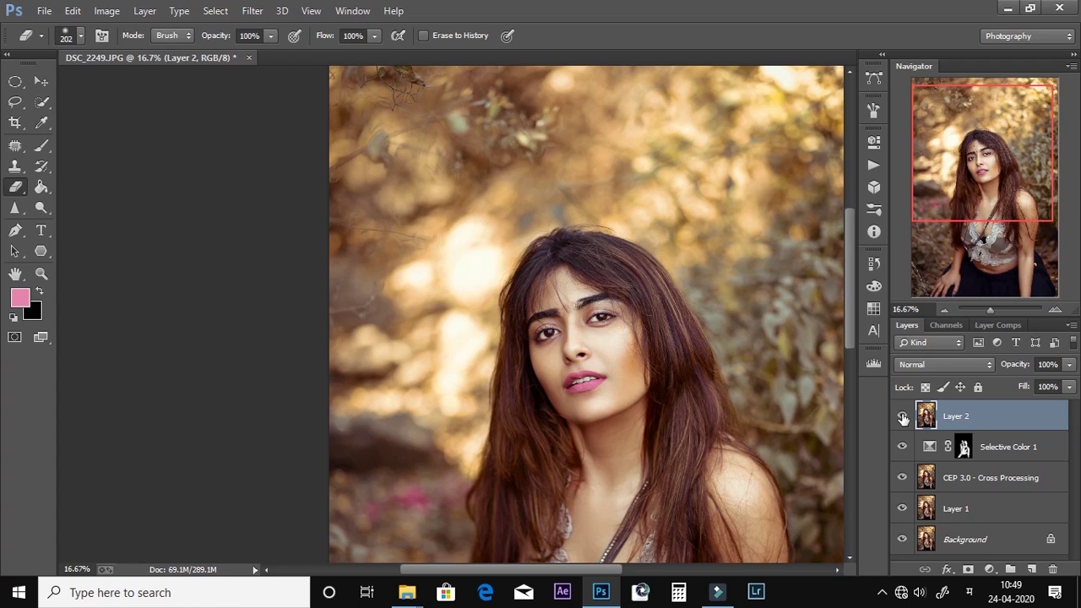
pyautogui.scroll(-2, 558, 332)
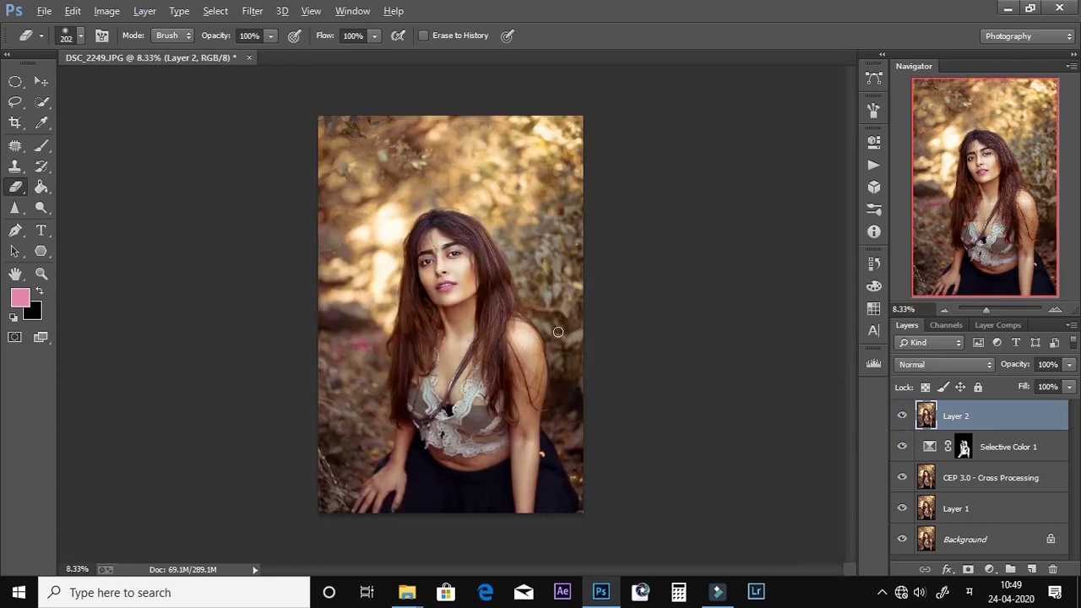
pyautogui.scroll(3, 419, 245)
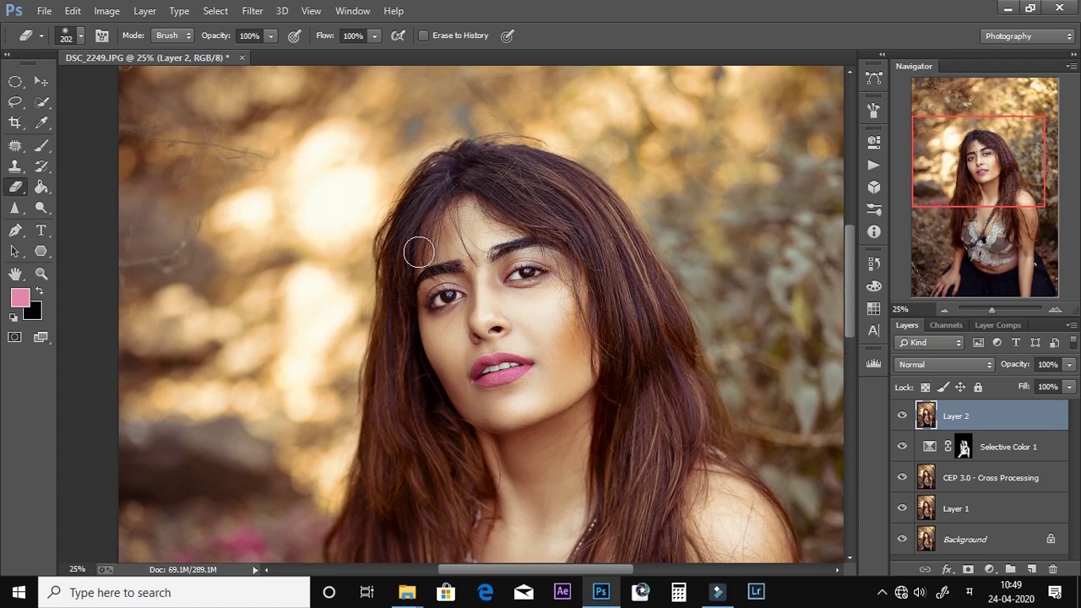
pyautogui.scroll(-5, 489, 304)
pyautogui.scroll(4, 442, 273)
pyautogui.scroll(-1, 443, 273)
pyautogui.scroll(1, 443, 273)
pyautogui.scroll(-1, 443, 264)
pyautogui.scroll(1, 443, 266)
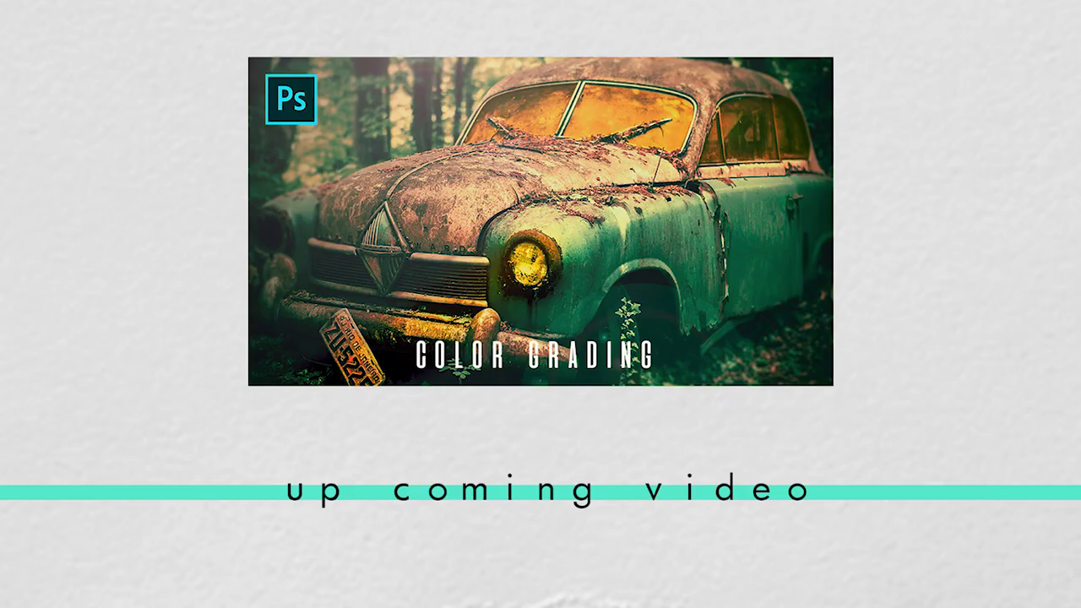